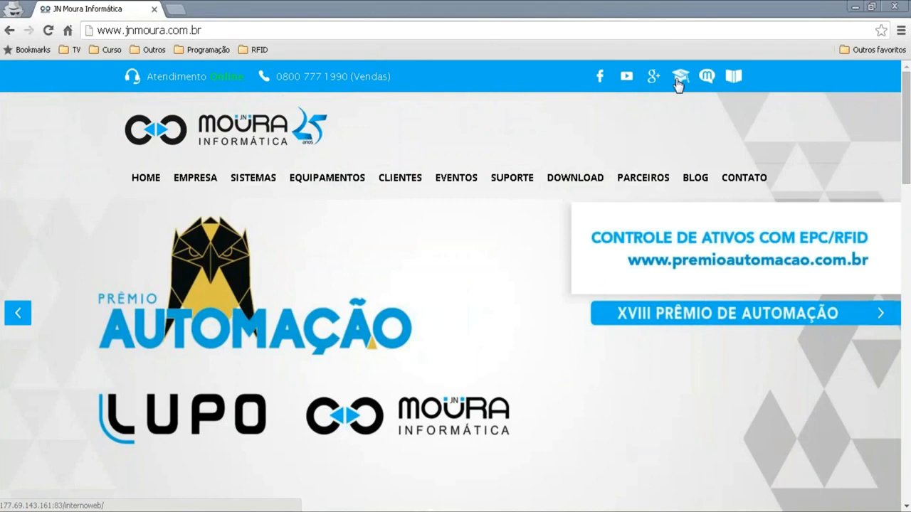
# Search the Treinamento Moura portal for SISMOURA WEB and open the "Funcionalidades do Sismoura WEB" training document
pyautogui.click(679, 81)
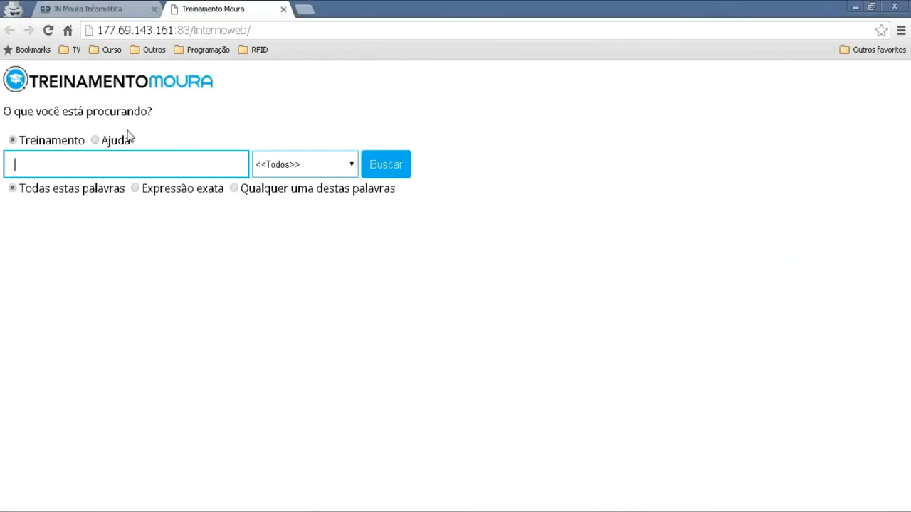
pyautogui.write('SISMOURA WEB')
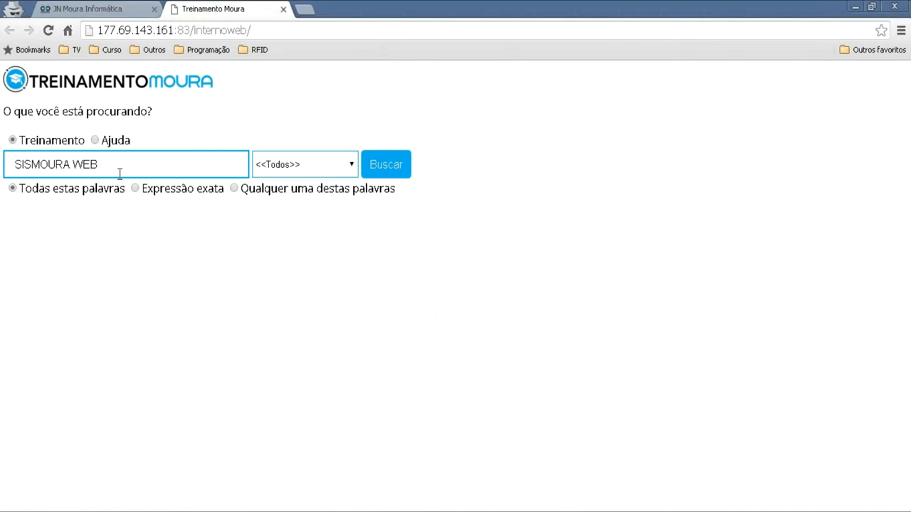
pyautogui.click(395, 169)
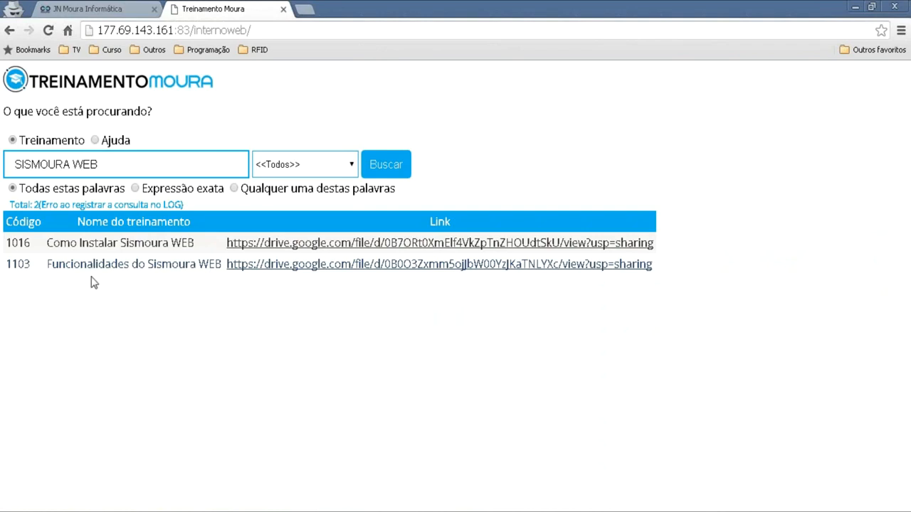
pyautogui.moveTo(3, 265); pyautogui.dragTo(378, 268)
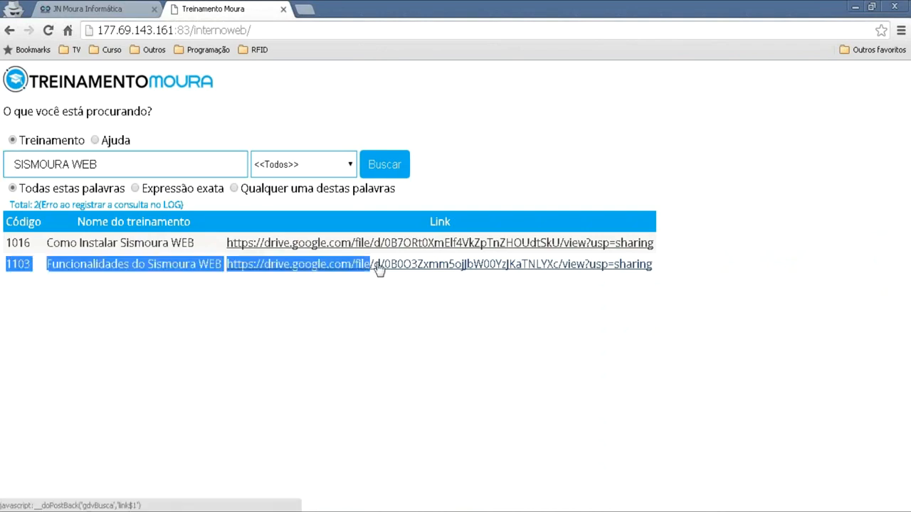
pyautogui.click(378, 268)
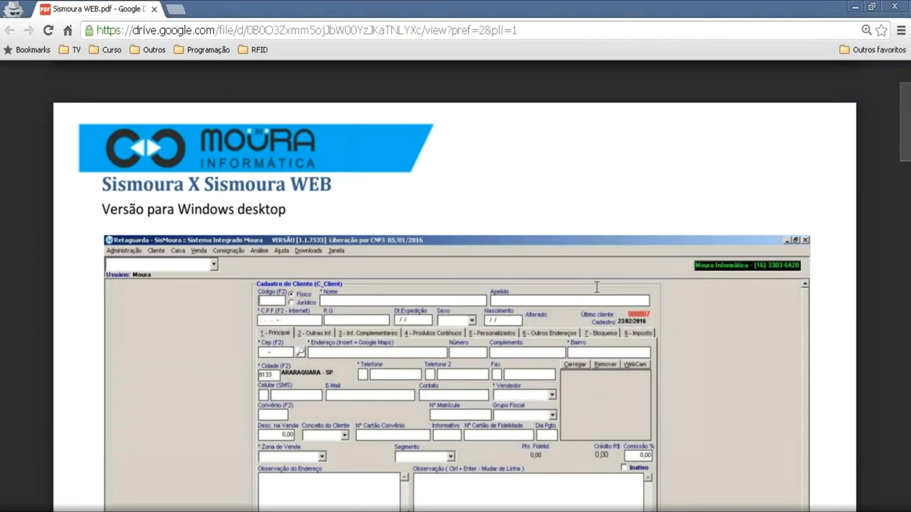
# Compare the customer registration screen of the Windows desktop version with the browser version in the guide
pyautogui.scroll(-1, 420, 260)
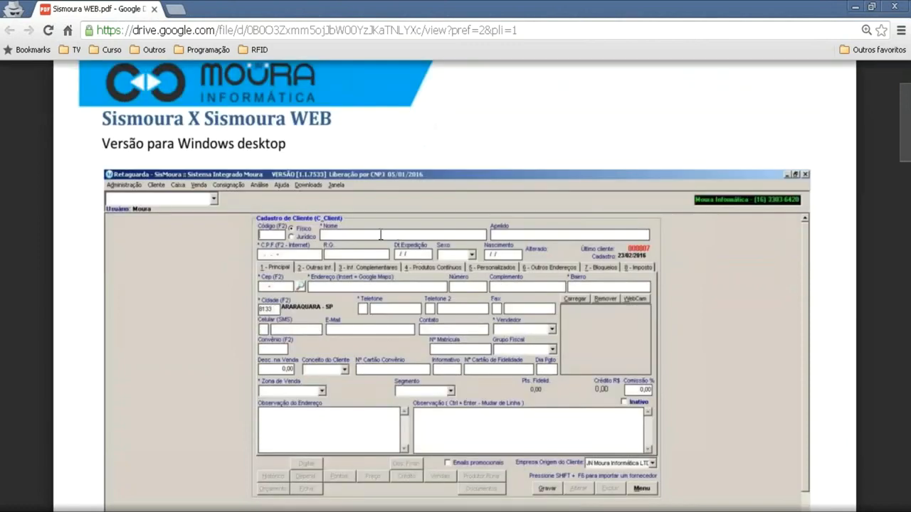
pyautogui.scroll(-1, 381, 235)
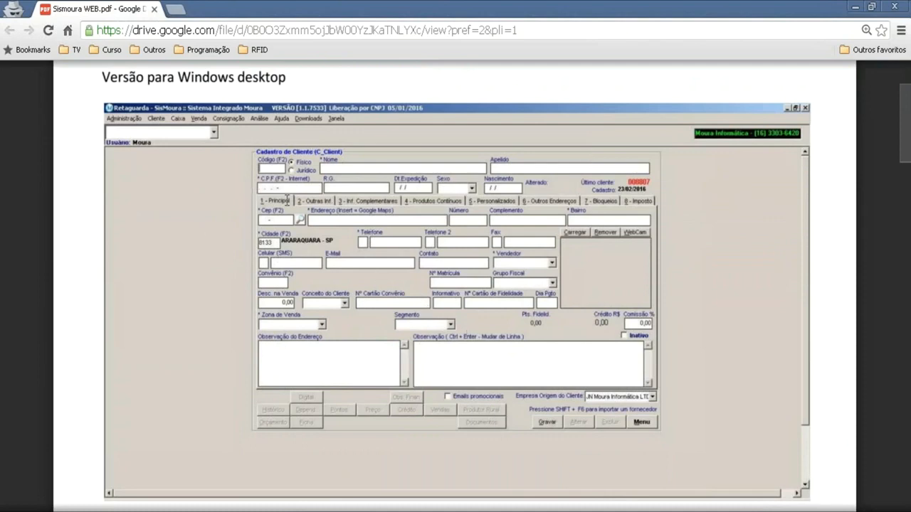
pyautogui.scroll(1, 356, 154)
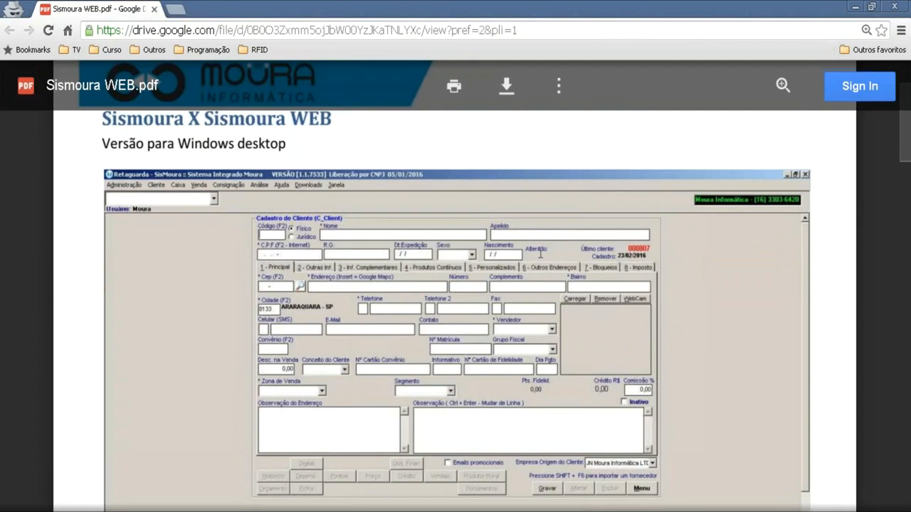
pyautogui.scroll(-10, 395, 325)
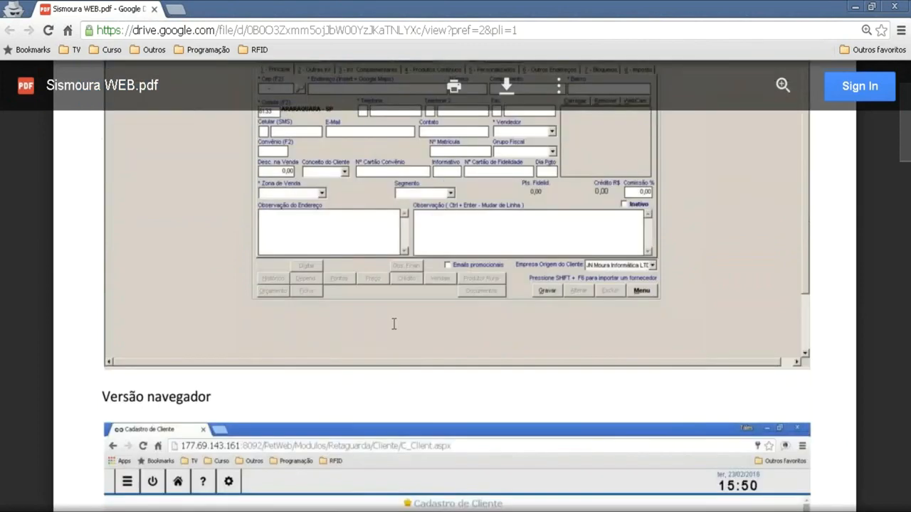
pyautogui.scroll(-2, 394, 324)
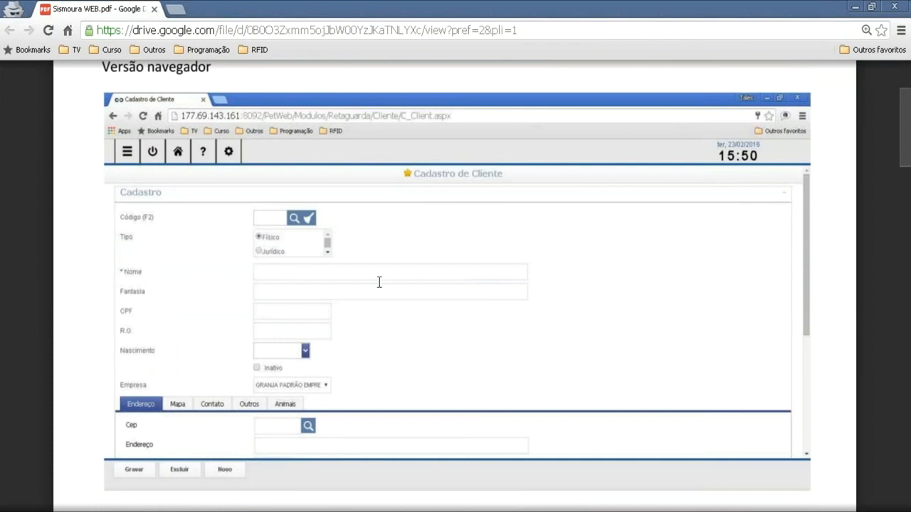
pyautogui.scroll(2, 532, 267)
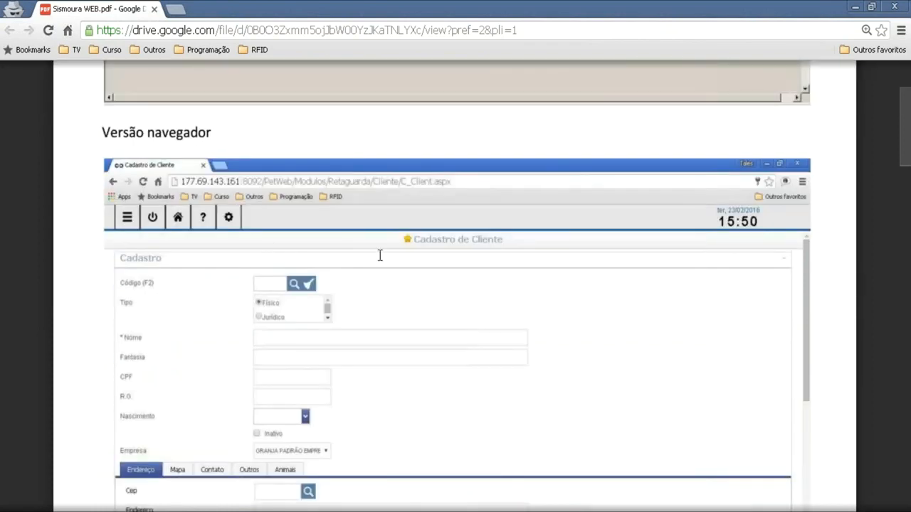
pyautogui.scroll(-2, 443, 228)
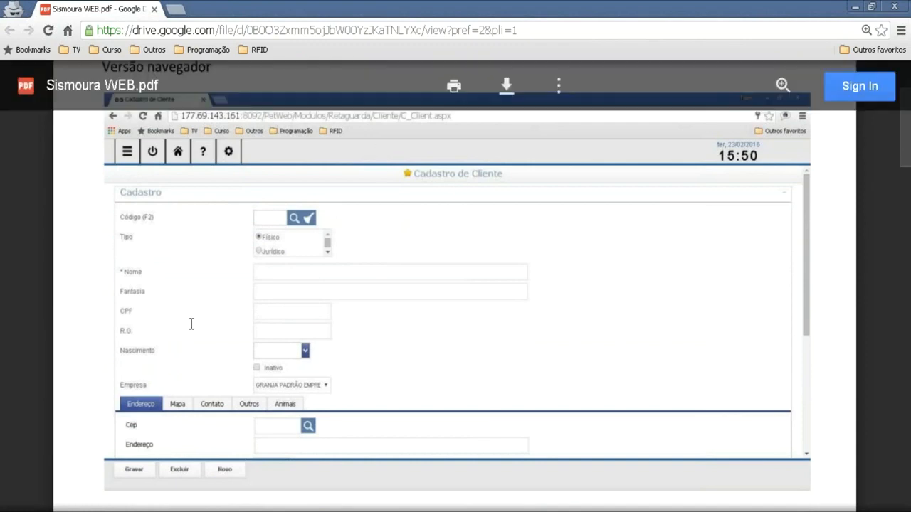
pyautogui.scroll(-3, 550, 296)
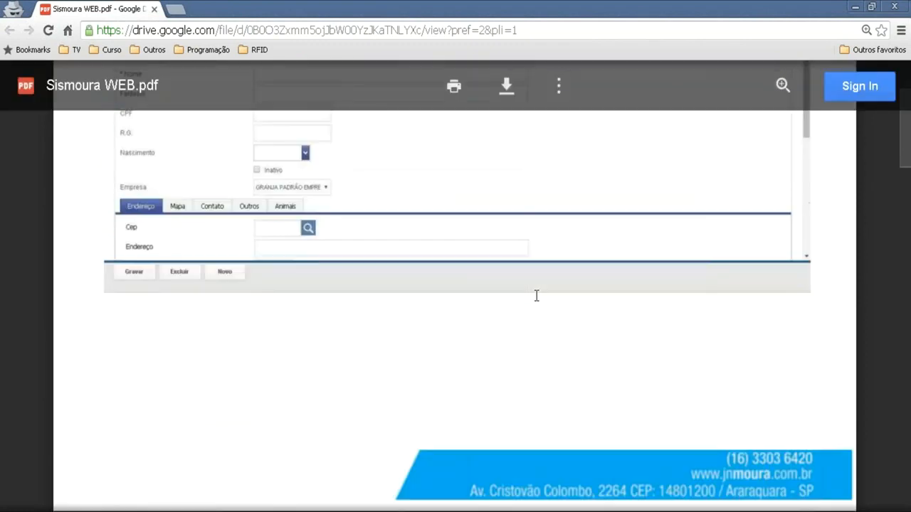
# Review the guide's table of platforms available for accessing the system, from Windows with Chrome through Mac and Linux
pyautogui.scroll(-7, 536, 295)
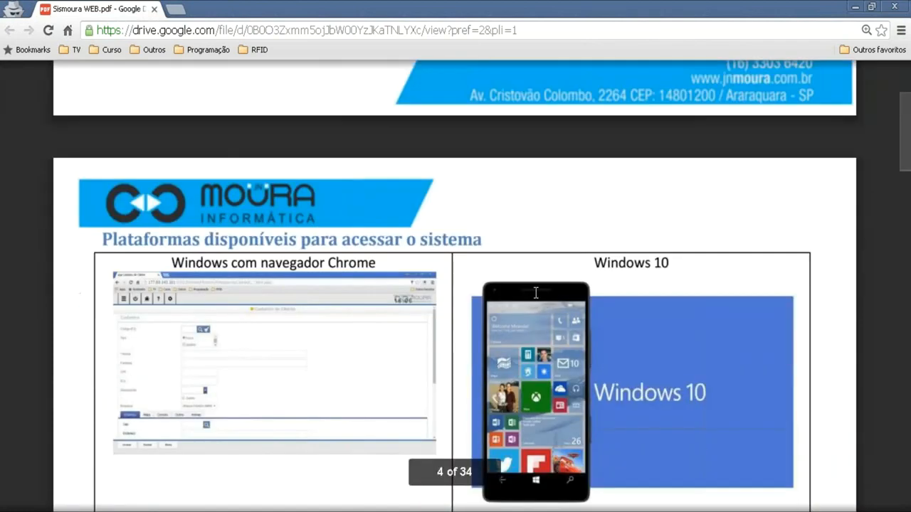
pyautogui.scroll(-1, 536, 296)
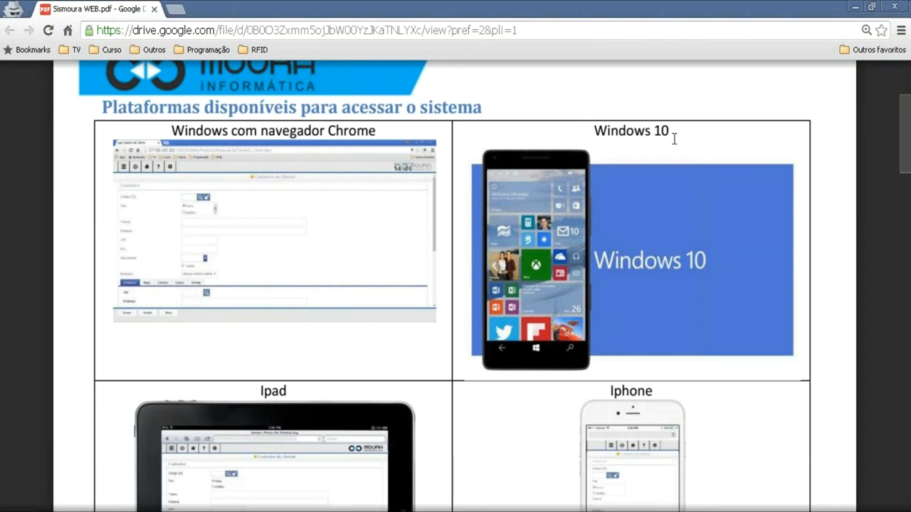
pyautogui.scroll(-3, 673, 139)
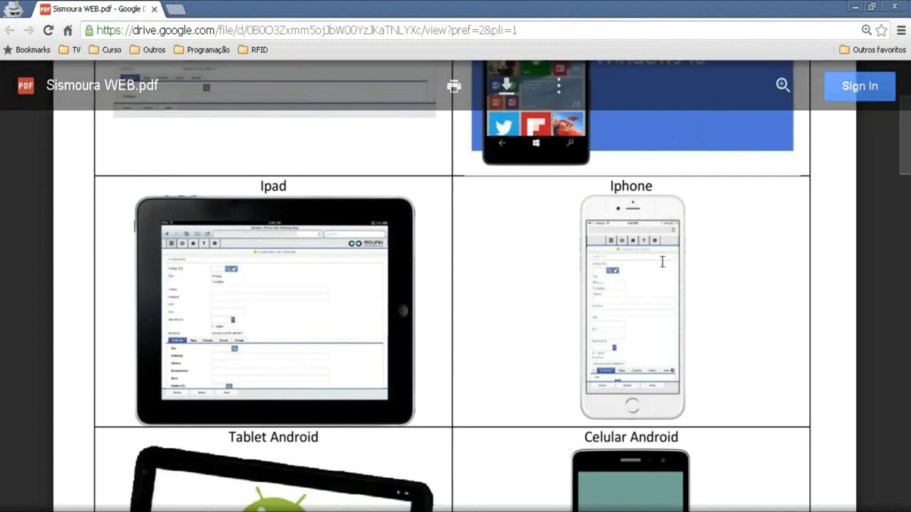
pyautogui.scroll(-1, 635, 243)
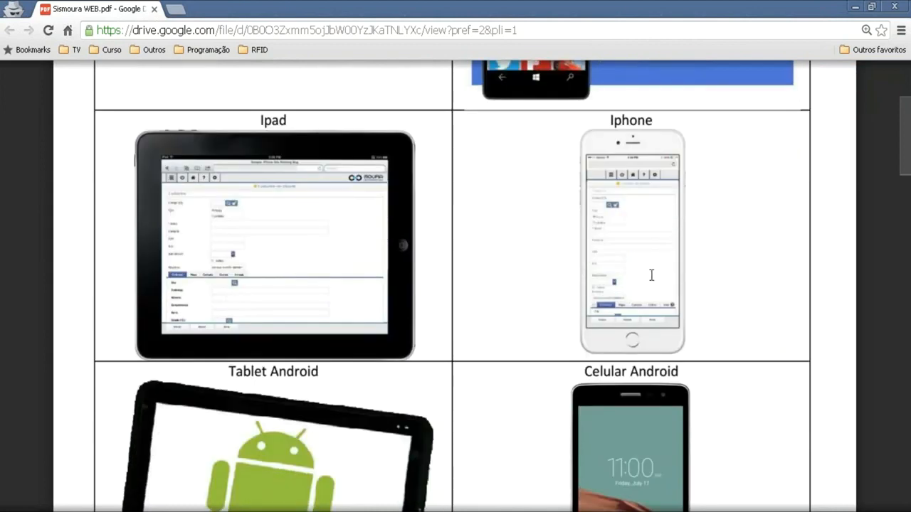
pyautogui.scroll(-3, 650, 274)
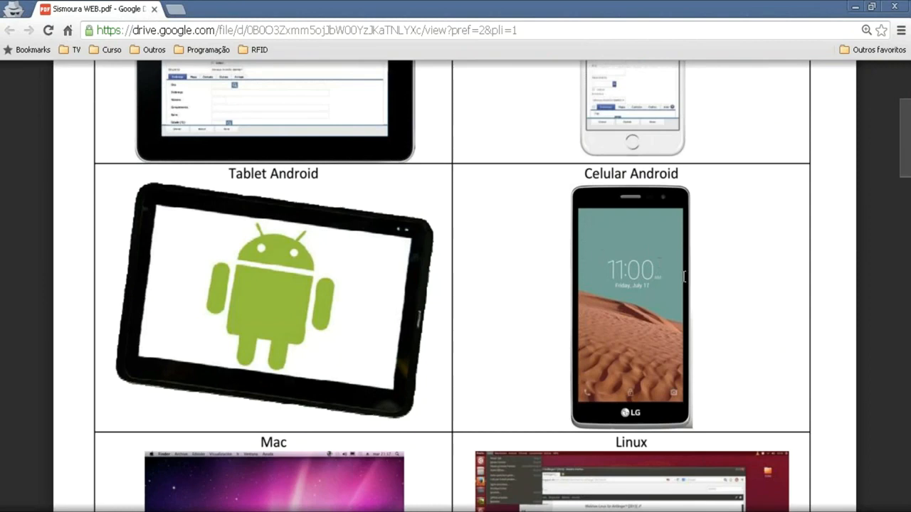
pyautogui.scroll(-3, 658, 340)
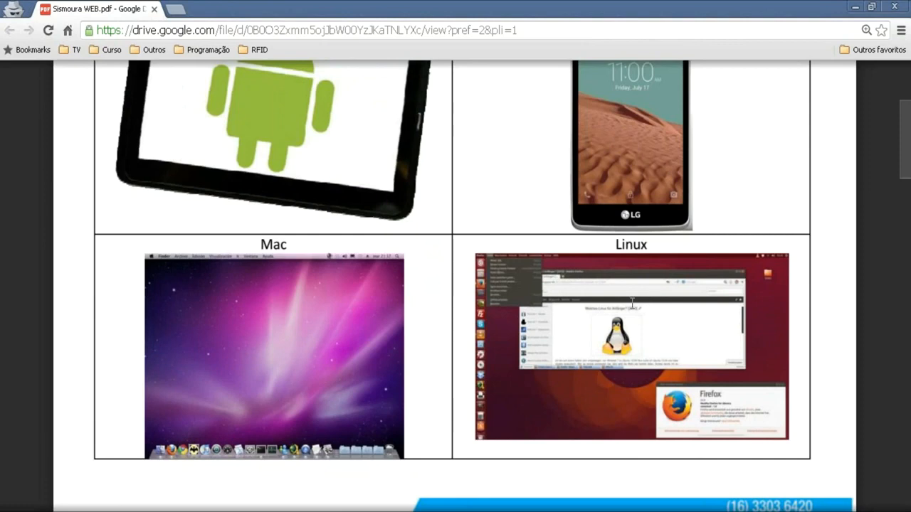
pyautogui.scroll(-1, 632, 304)
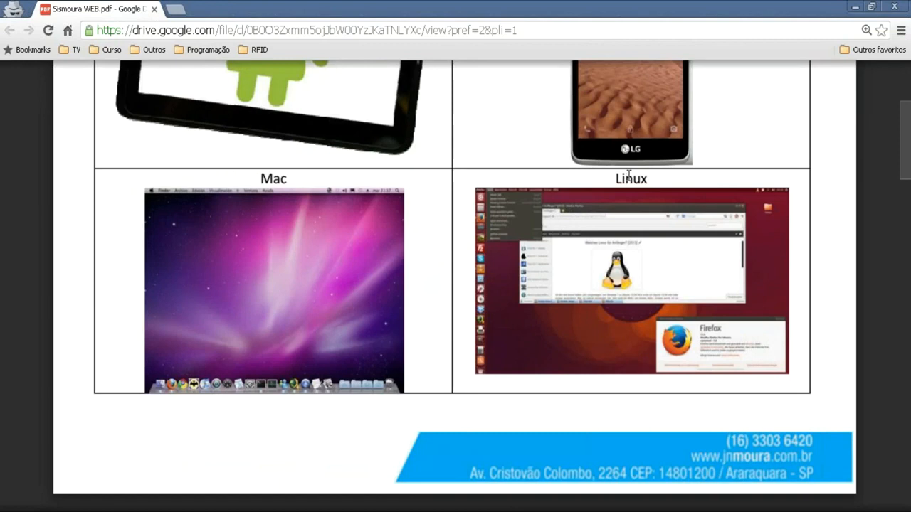
# Read the guide's browser recommendation, the instructions for accessing Sismoura WEB, and the Tela de acesso page
pyautogui.scroll(-6, 725, 224)
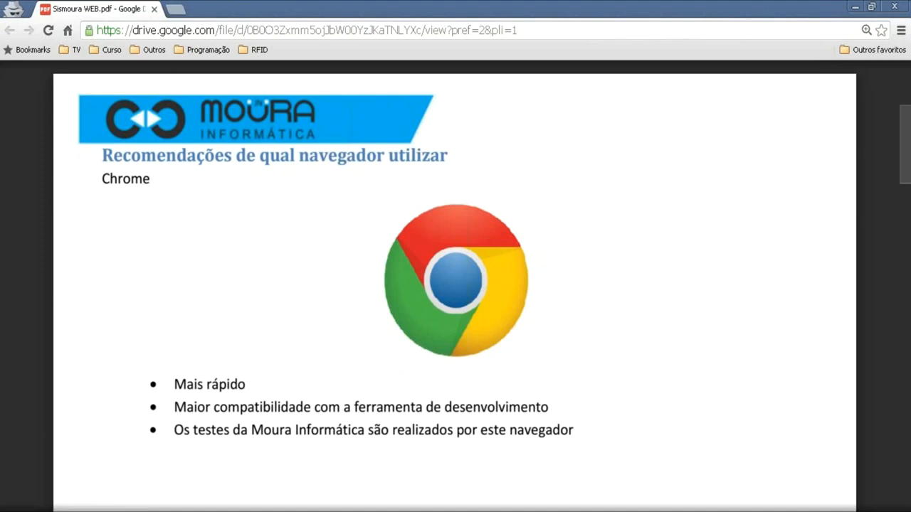
pyautogui.scroll(-5, 456, 285)
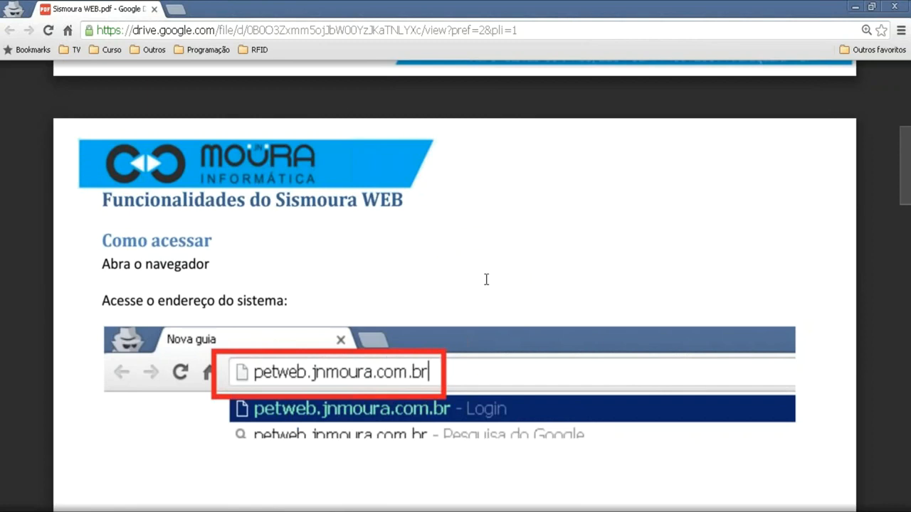
pyautogui.scroll(-2, 486, 279)
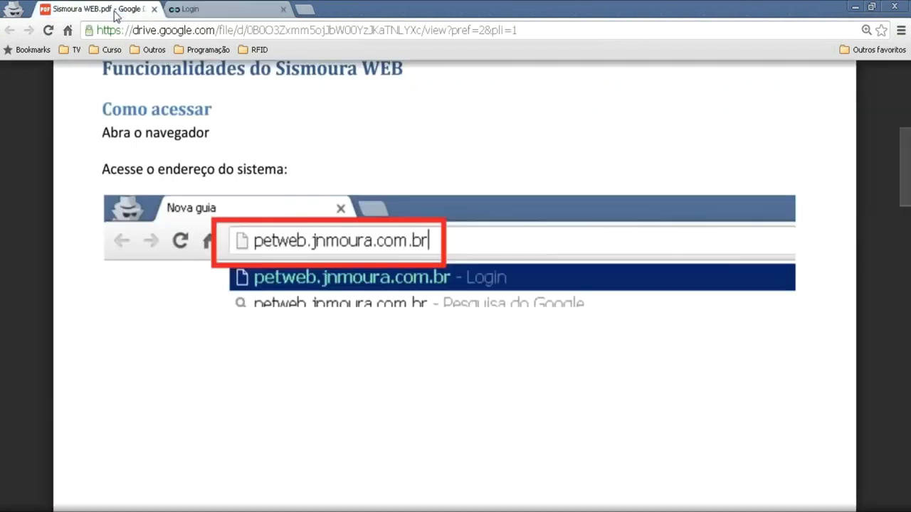
pyautogui.click(112, 14)
pyautogui.scroll(-10, 235, 263)
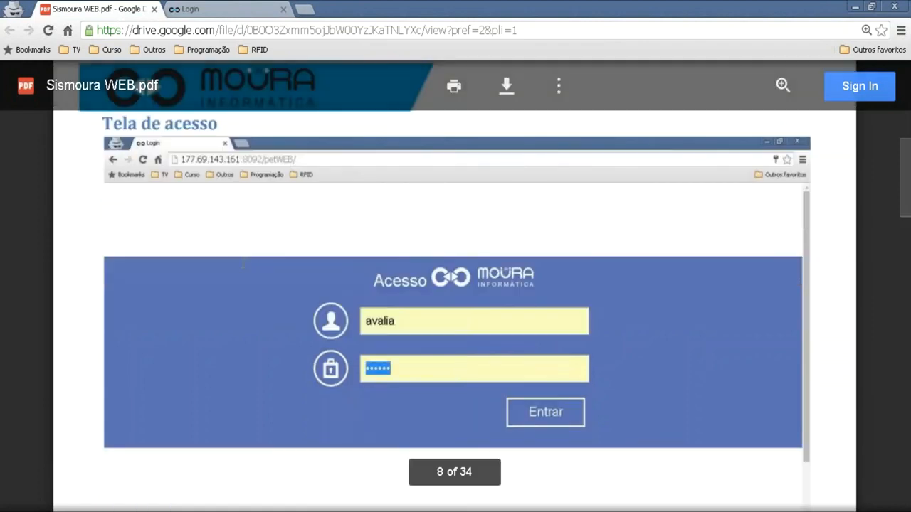
# Log in to petWEB as avalia with the account password and select GRANJA PADRÃO EMPRESA PARA TESTE - LTDA ME EPP as default company
pyautogui.click(213, 8)
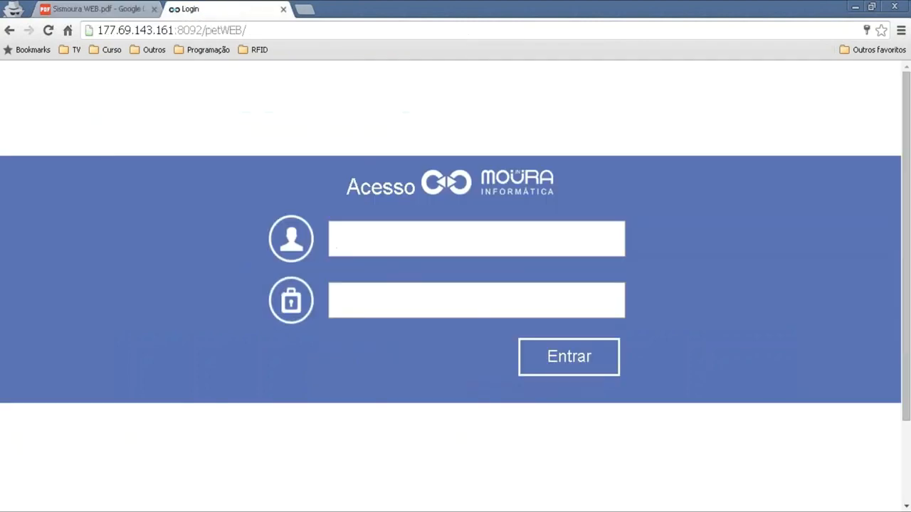
pyautogui.write('avalia')
pyautogui.press('Tab')
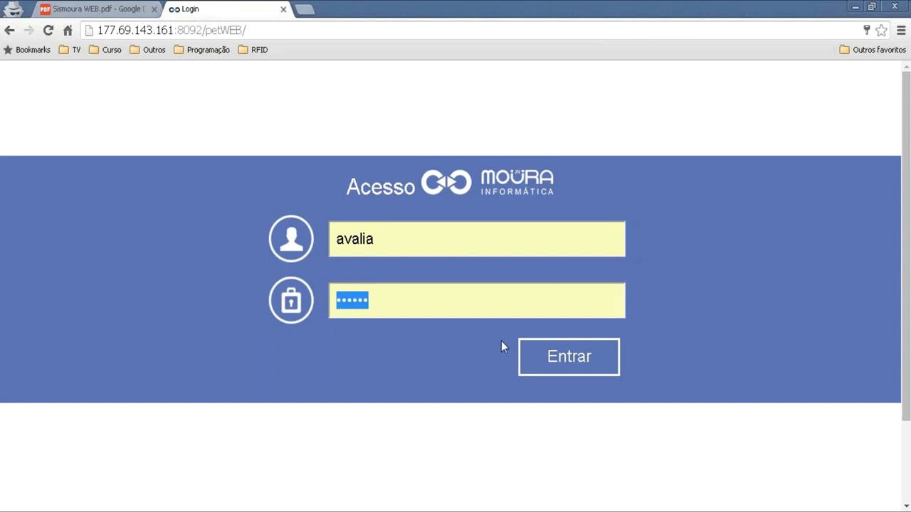
pyautogui.click(572, 368)
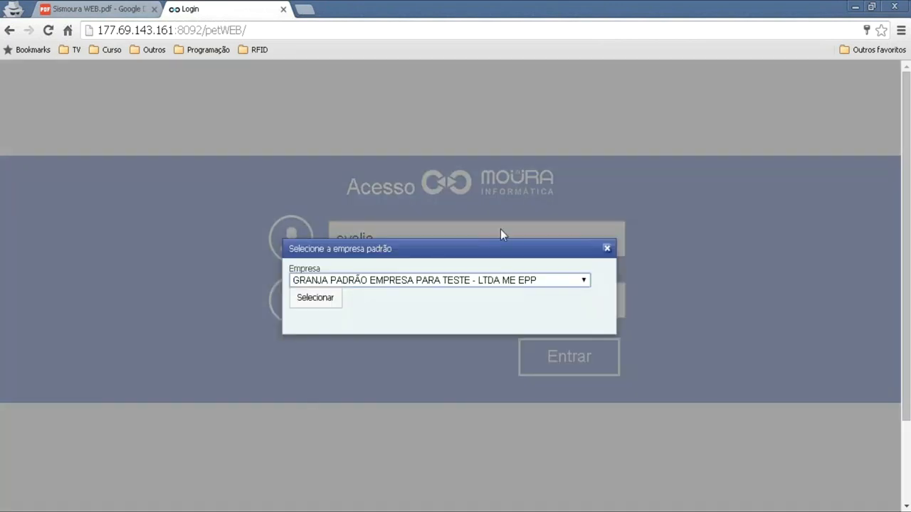
pyautogui.click(326, 308)
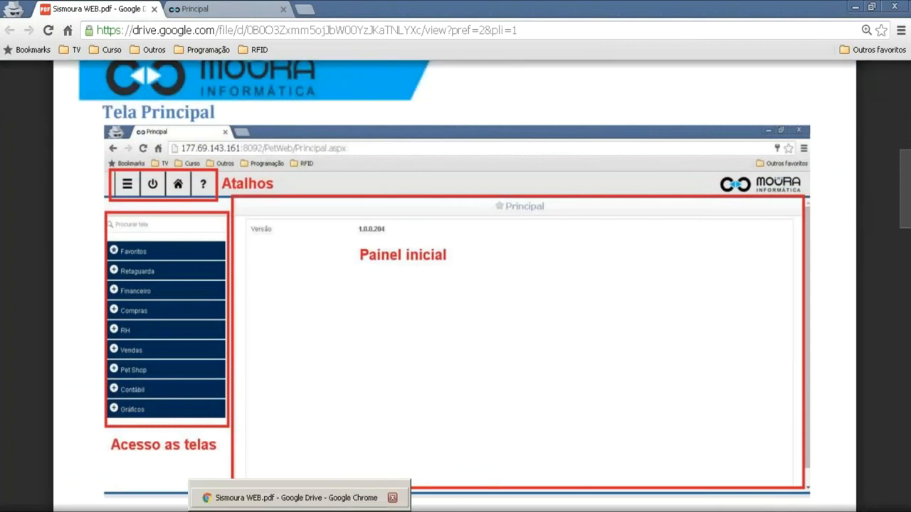
# Hide the side menu on the system's Principal screen and show it again
pyautogui.click(212, 6)
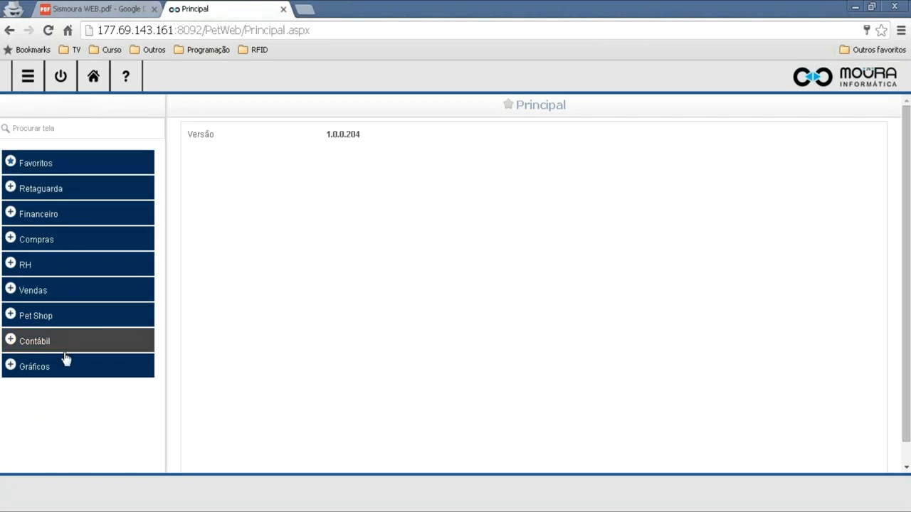
pyautogui.click(28, 77)
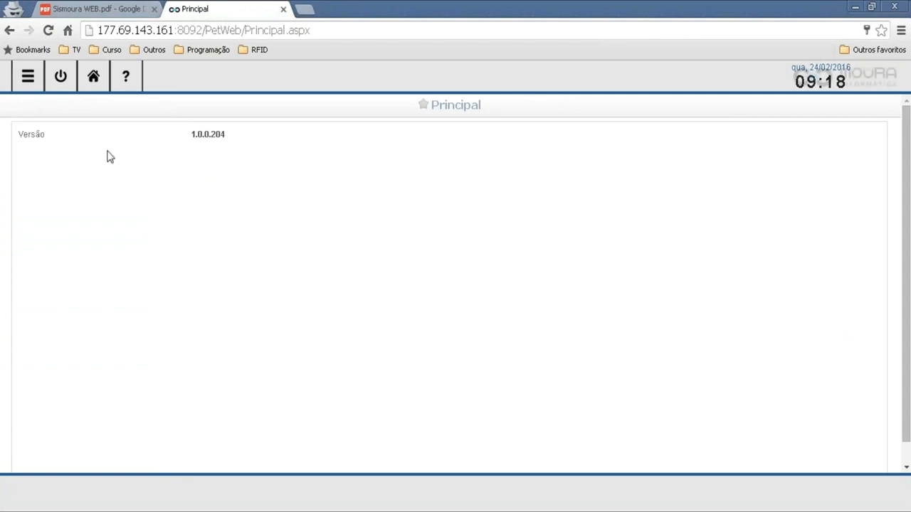
pyautogui.click(29, 84)
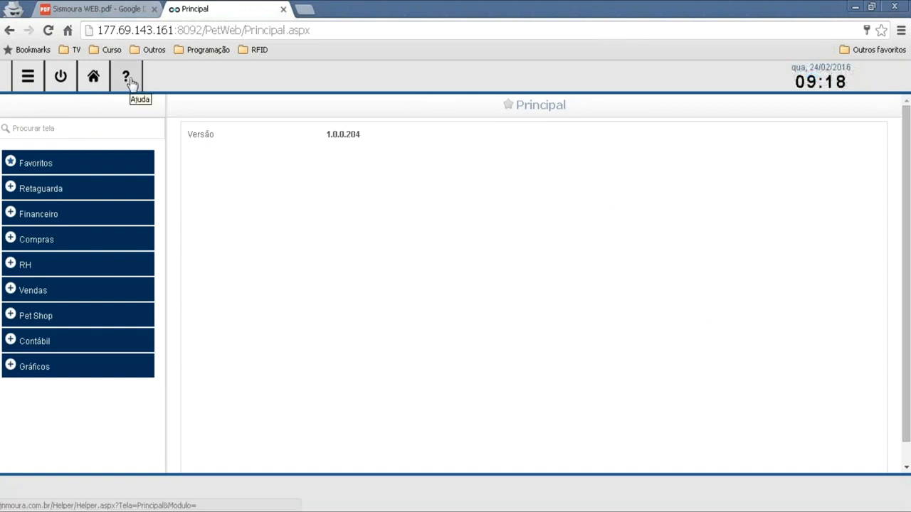
# Look up how to search for and access screens in the PDF guide, and return to the system's Principal screen
pyautogui.click(98, 10)
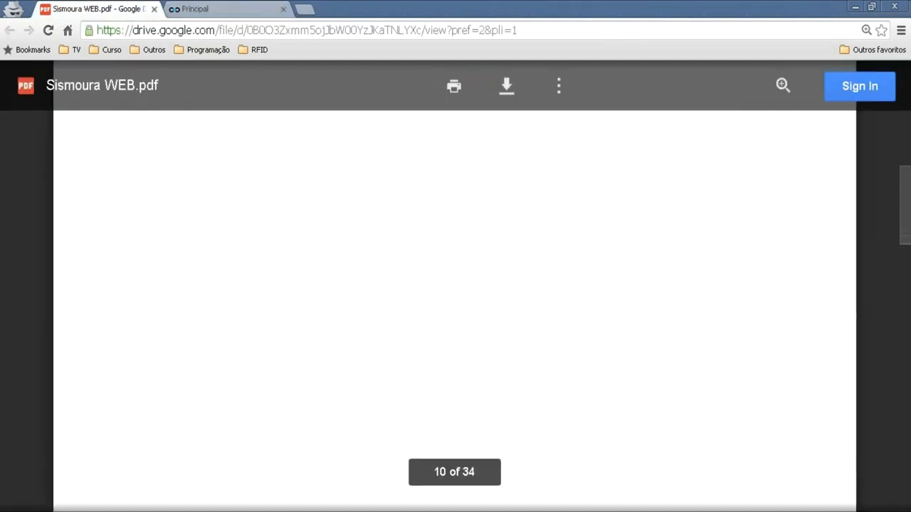
pyautogui.scroll(-8, 455, 285)
pyautogui.scroll(-4, 455, 285)
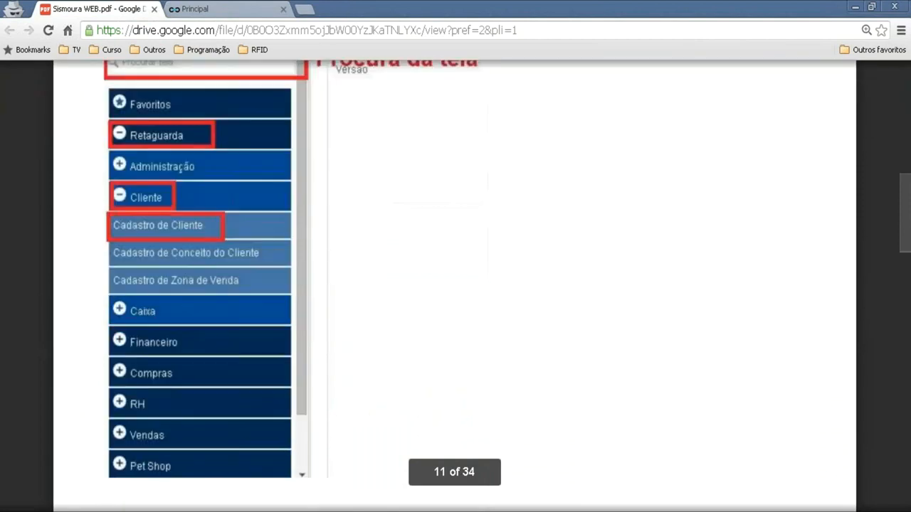
pyautogui.scroll(2, 334, 457)
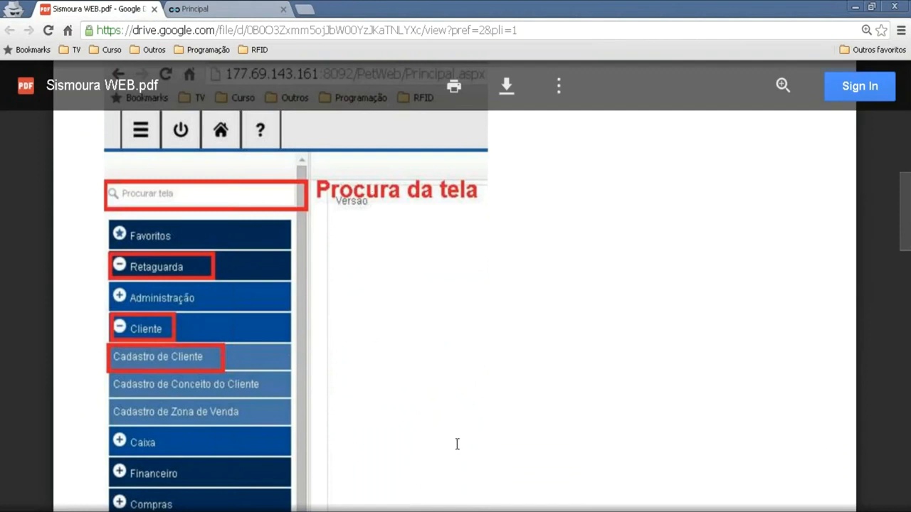
pyautogui.click(236, 9)
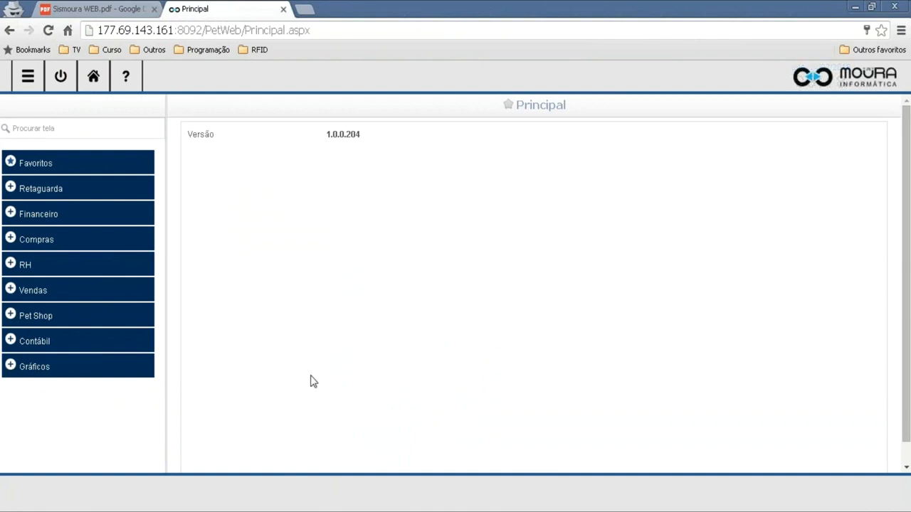
# Expand the Retaguarda and Compras menus down to Estoque and Produto, and examine the screens they contain
pyautogui.click(53, 202)
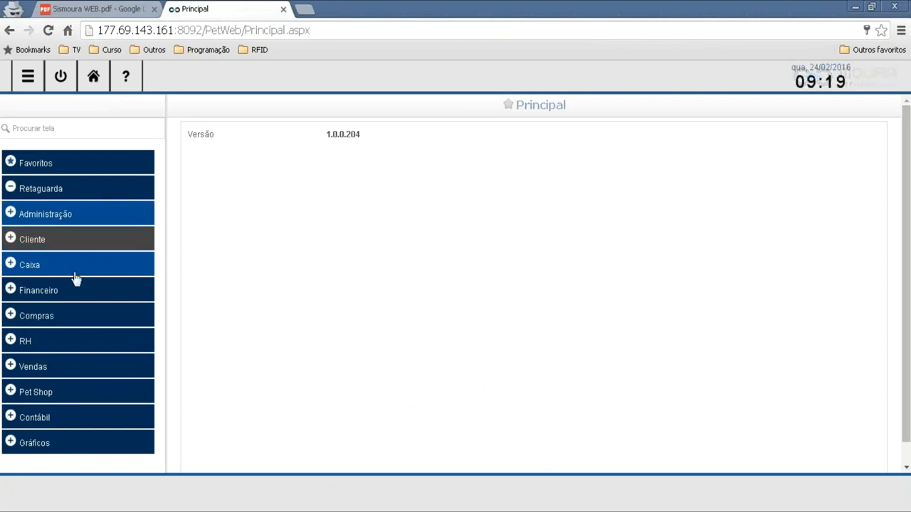
pyautogui.click(44, 324)
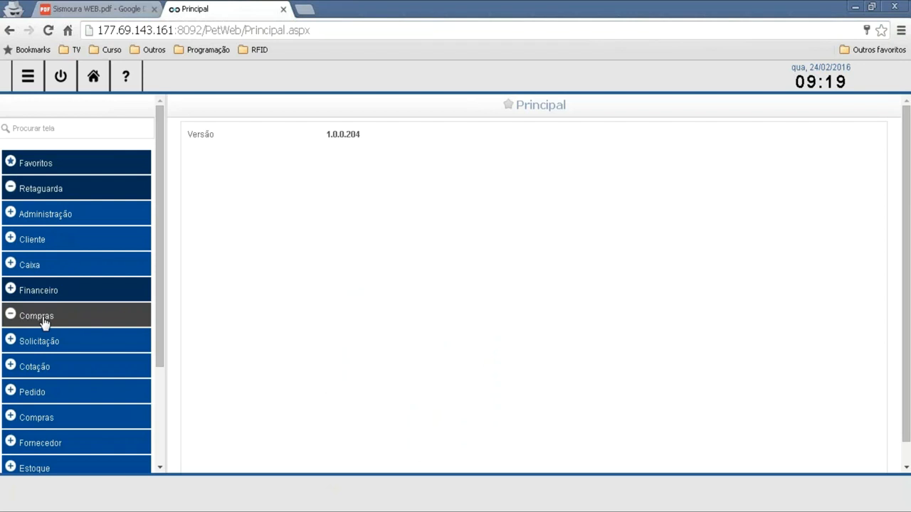
pyautogui.scroll(-1, 64, 334)
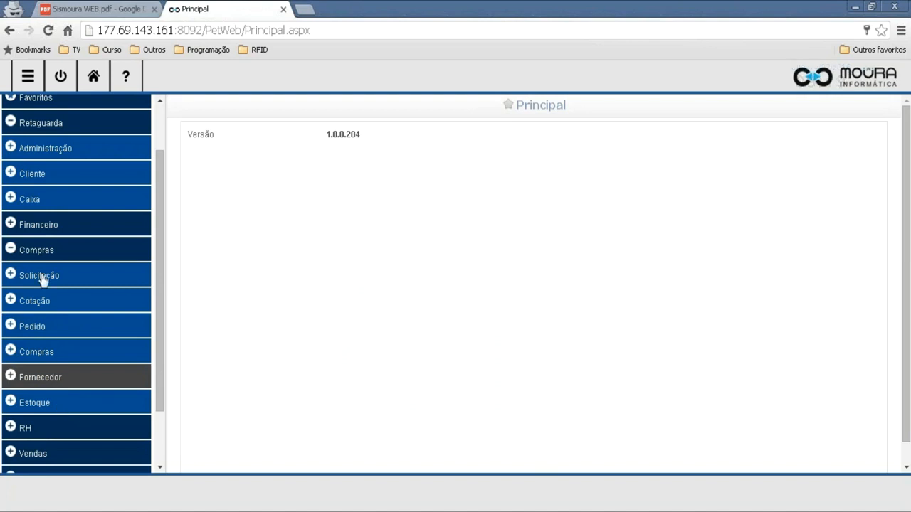
pyautogui.click(45, 404)
pyautogui.scroll(-1, 78, 411)
pyautogui.click(39, 359)
pyautogui.scroll(-2, 75, 391)
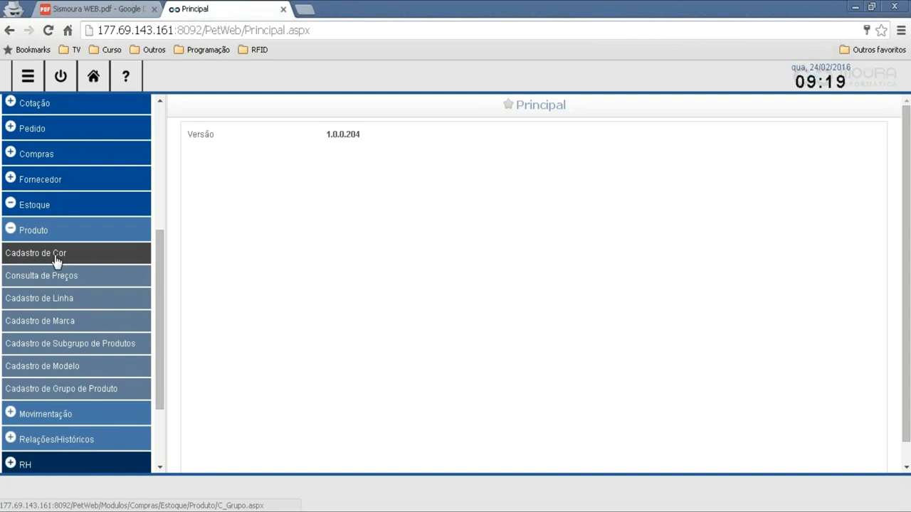
pyautogui.scroll(1, 116, 268)
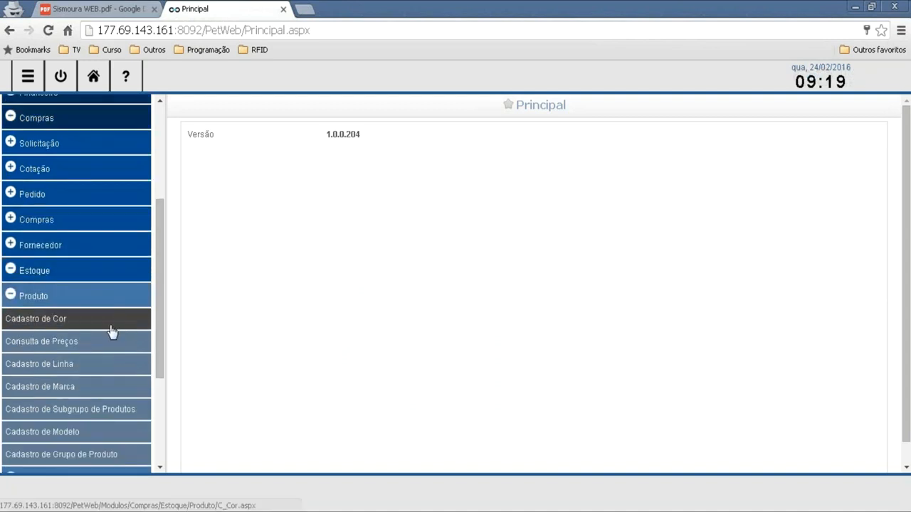
pyautogui.scroll(1, 111, 331)
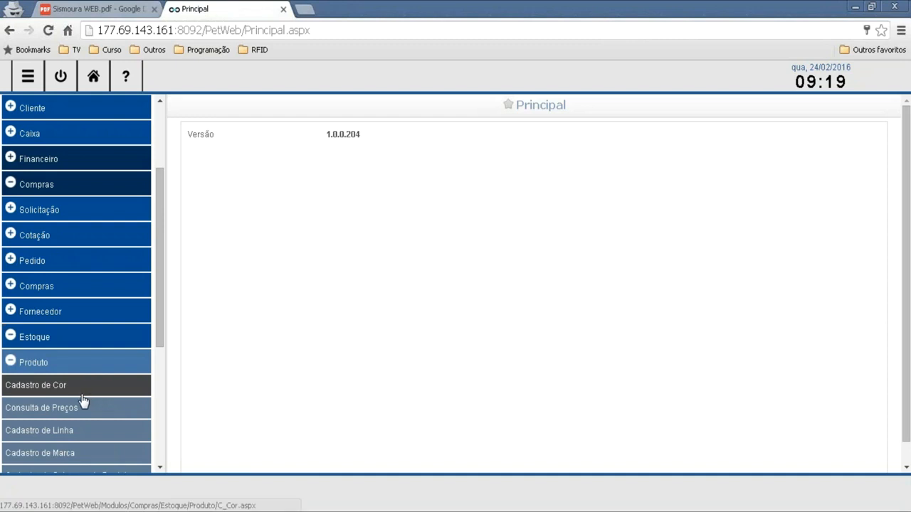
pyautogui.scroll(2, 93, 377)
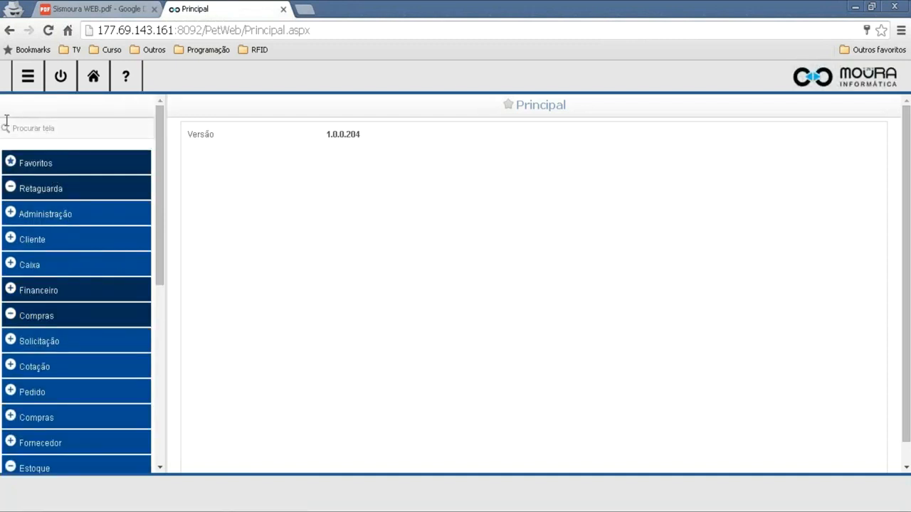
# Search the system's screens for "cor" and open the Cadastro de Cor screen
pyautogui.click(79, 126)
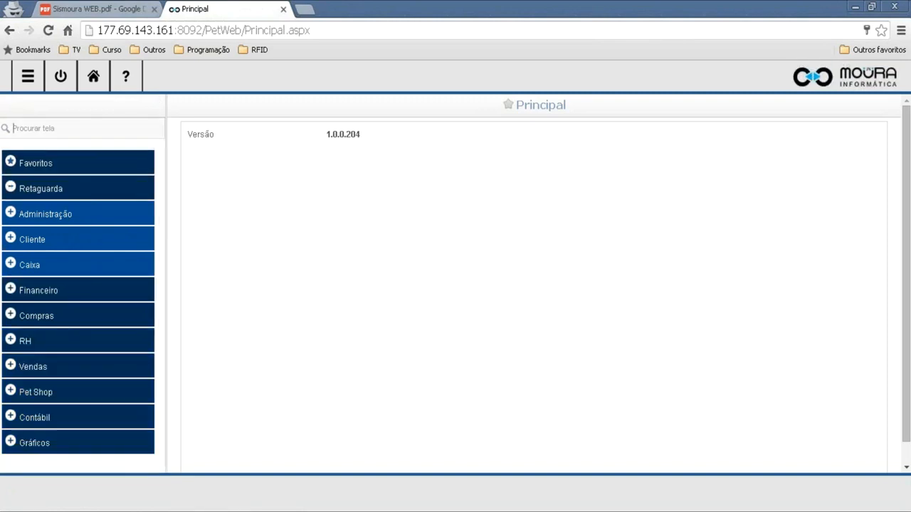
pyautogui.write('cor')
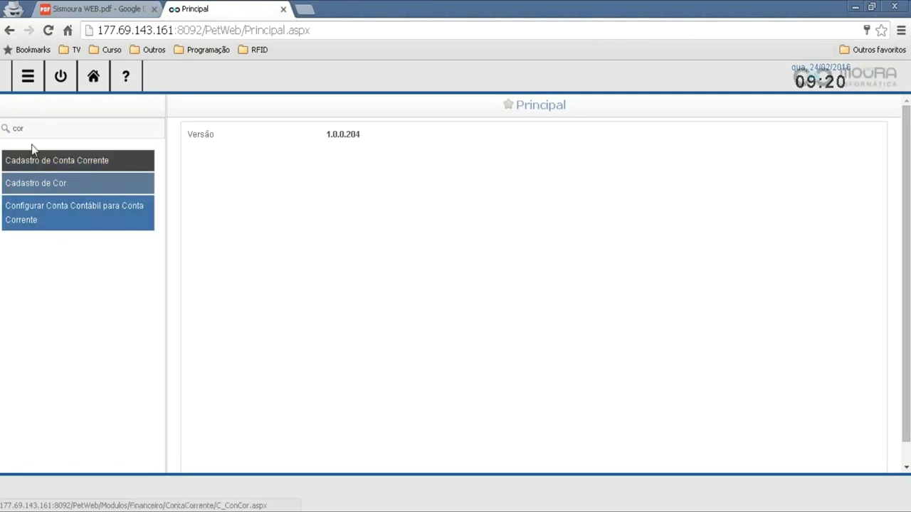
pyautogui.click(55, 190)
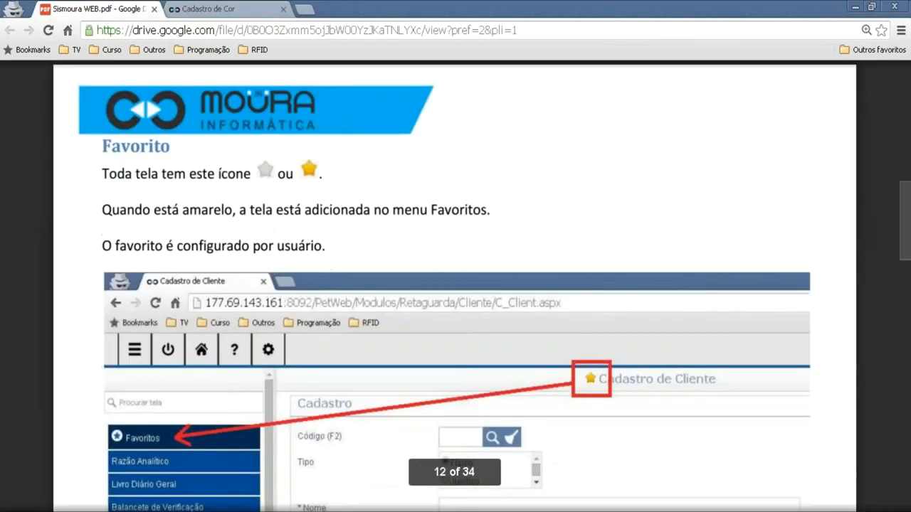
# Read the guide's Favorito section, list the current favourites in the system, and add the Cadastro de Cor screen to them
pyautogui.scroll(-1, 455, 285)
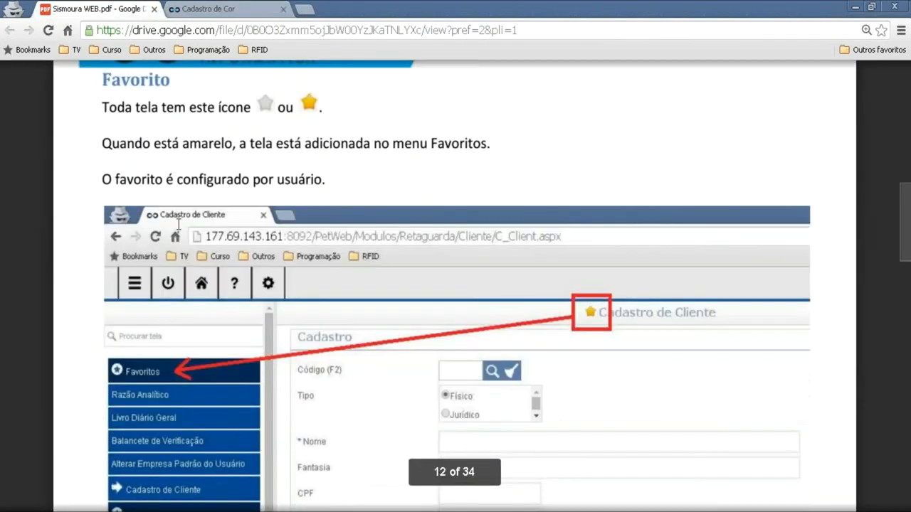
pyautogui.scroll(1, 253, 179)
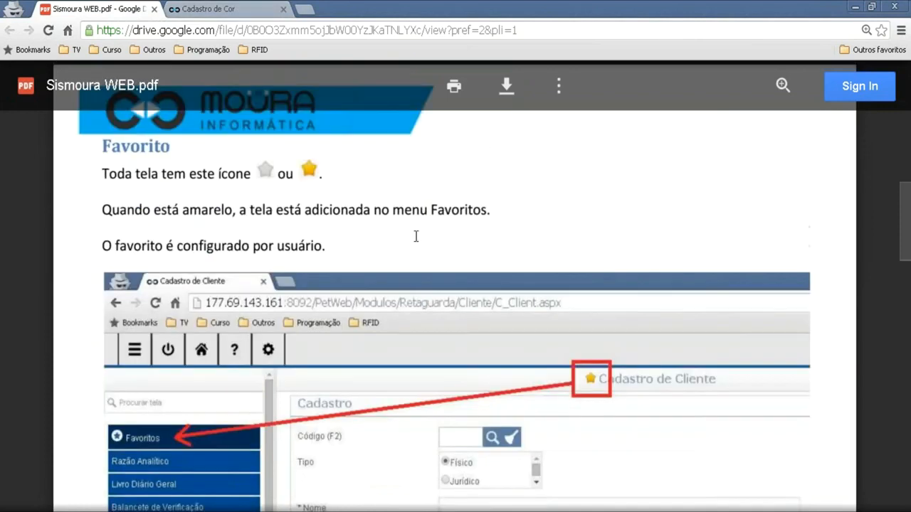
pyautogui.click(230, 8)
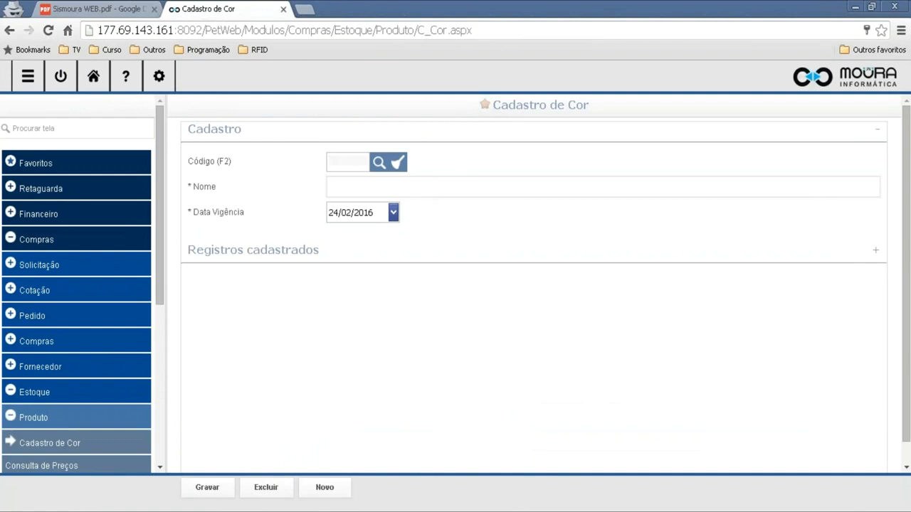
pyautogui.click(40, 165)
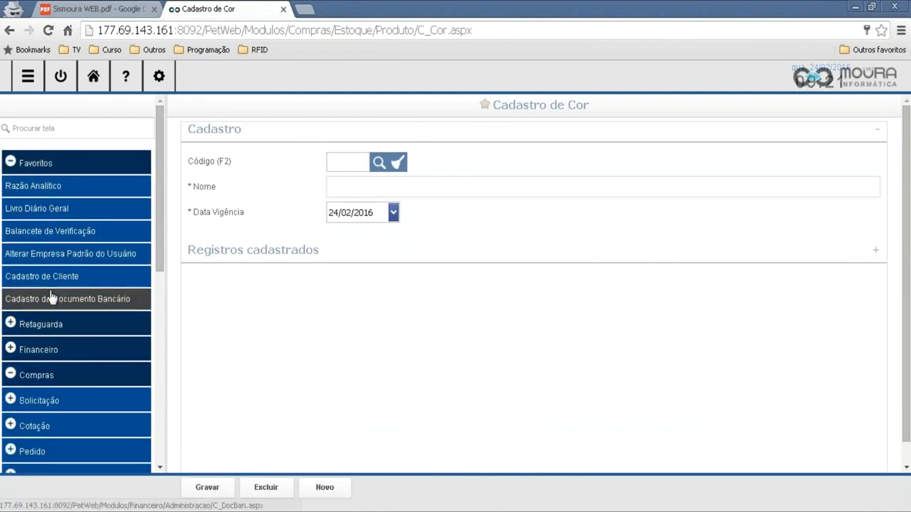
pyautogui.click(485, 105)
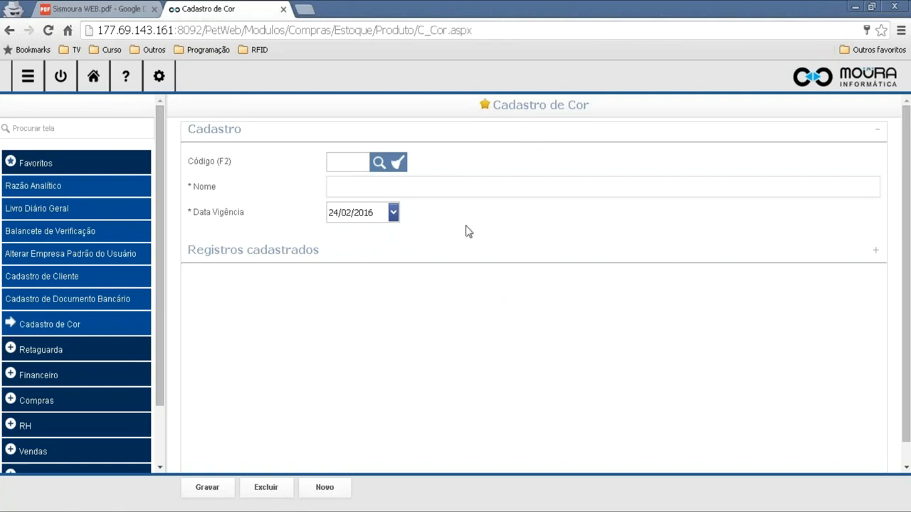
# Consult the guide's Telas de cadastro section and hide the side menu on the Cadastro de Cor screen
pyautogui.hotkey('ctrl', 'Tab')
pyautogui.scroll(-1, 412, 232)
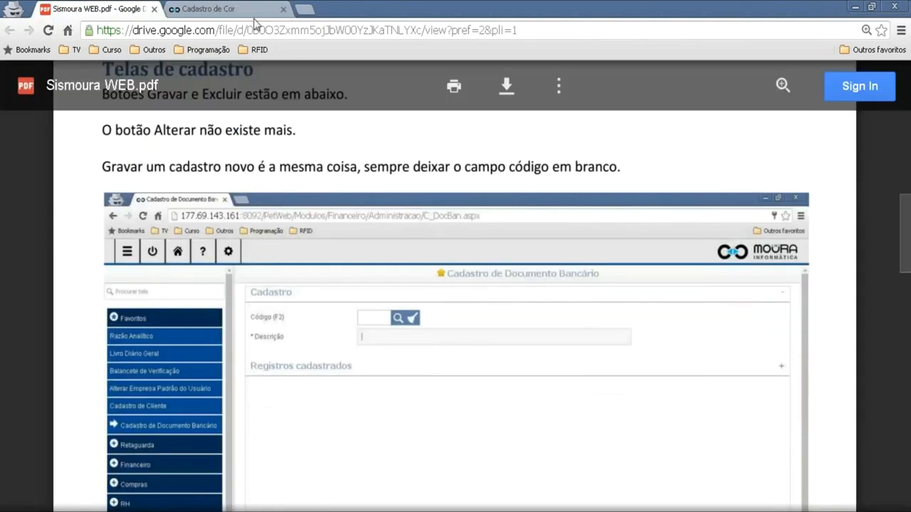
pyautogui.click(242, 6)
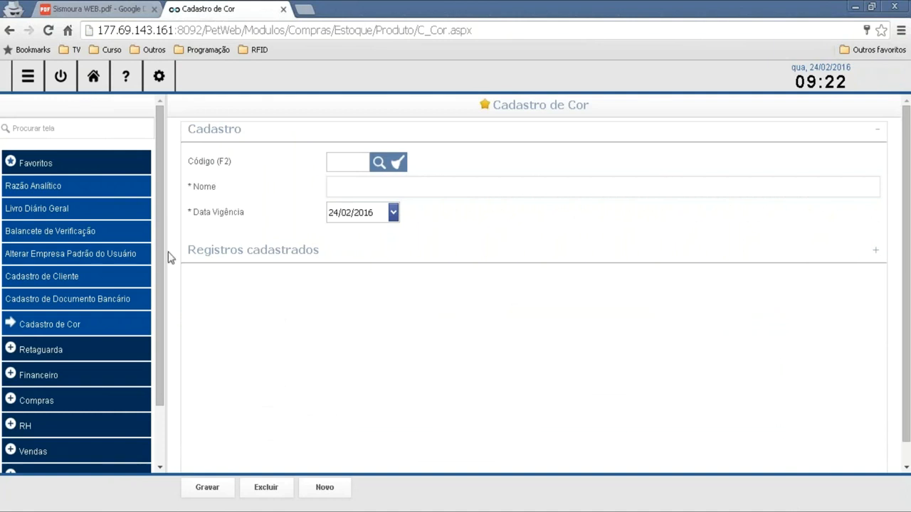
pyautogui.click(28, 79)
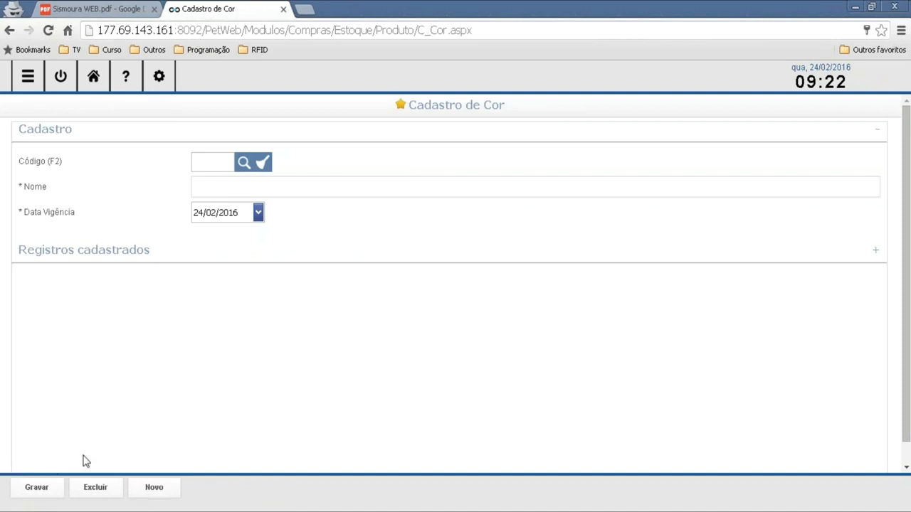
pyautogui.click(99, 10)
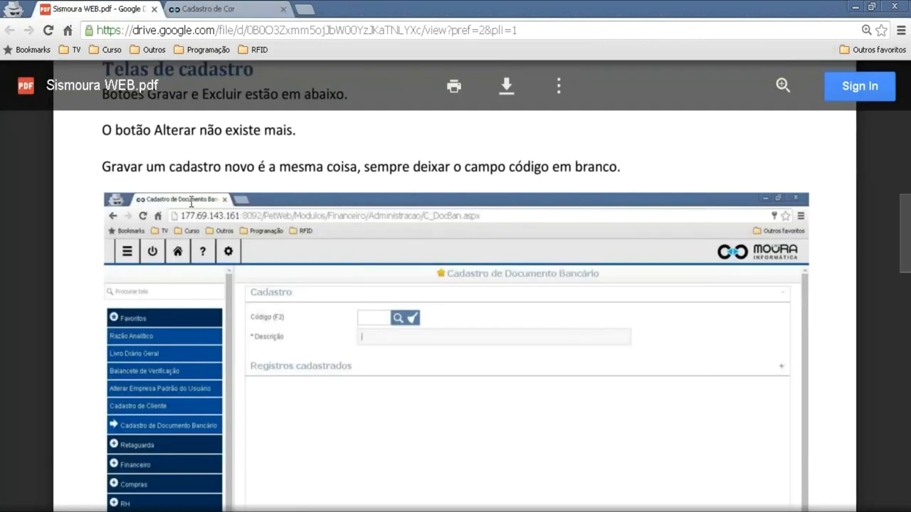
pyautogui.click(199, 9)
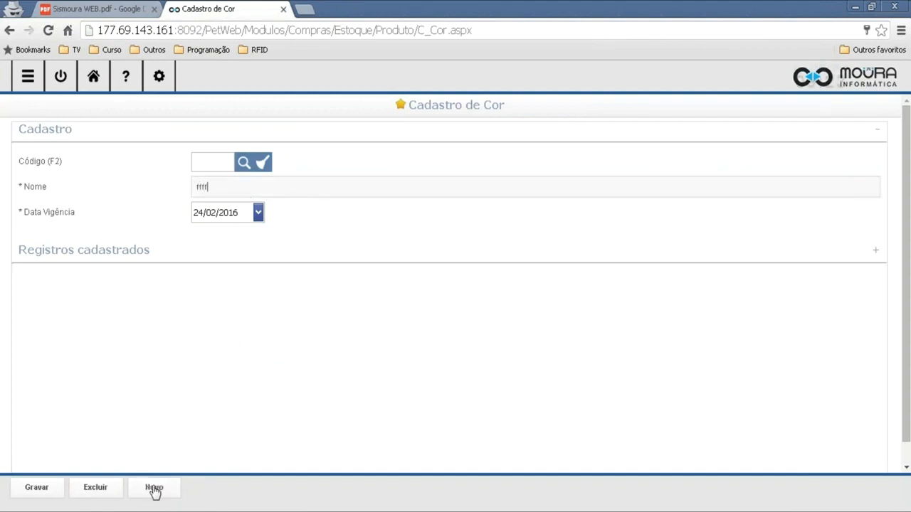
# Clear the colour form, save a new colour named DOURADO with the code left blank, and start a blank record
pyautogui.click(153, 490)
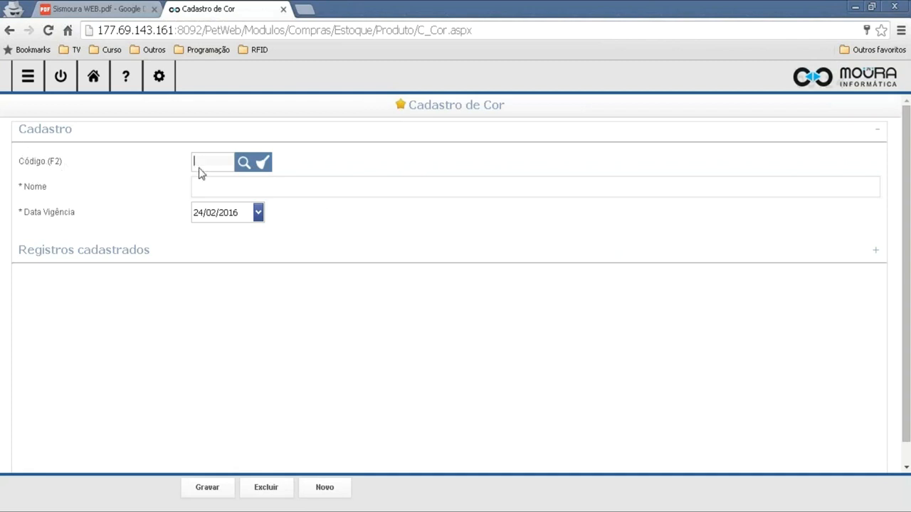
pyautogui.click(289, 189)
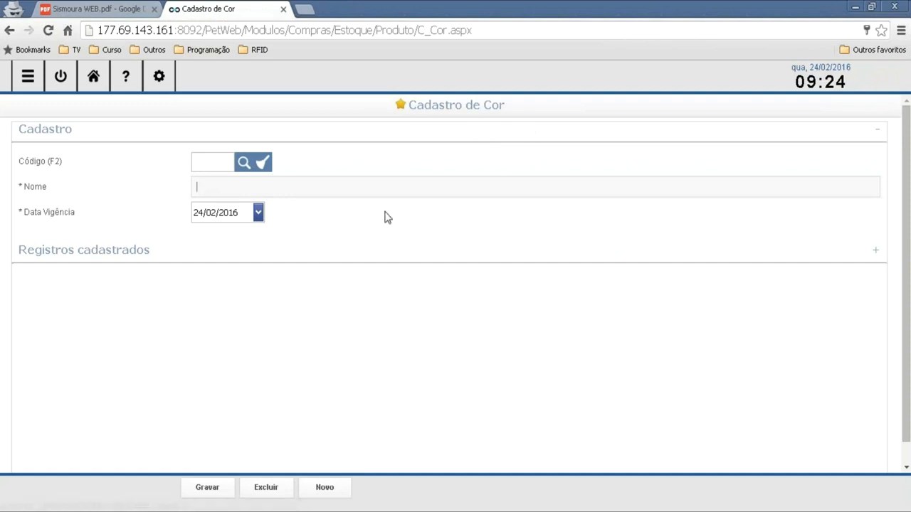
pyautogui.write('DOURADO')
pyautogui.click(207, 489)
pyautogui.click(326, 495)
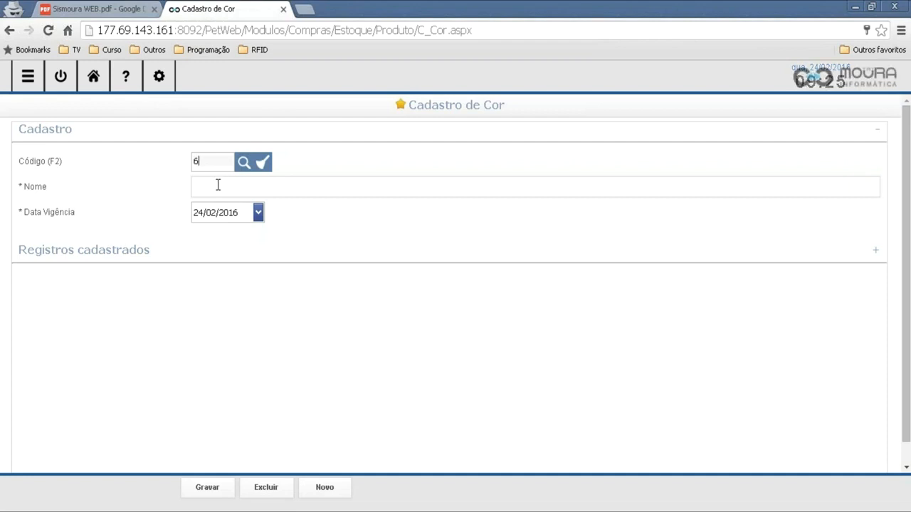
# Load the colour record with code 6, rename it PRATEADO, and save the change
pyautogui.click(217, 185)
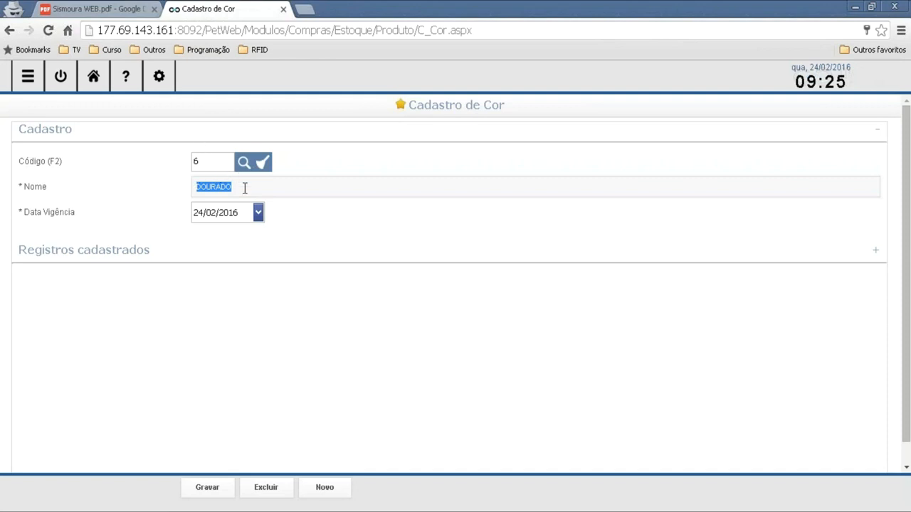
pyautogui.write('PRATE')
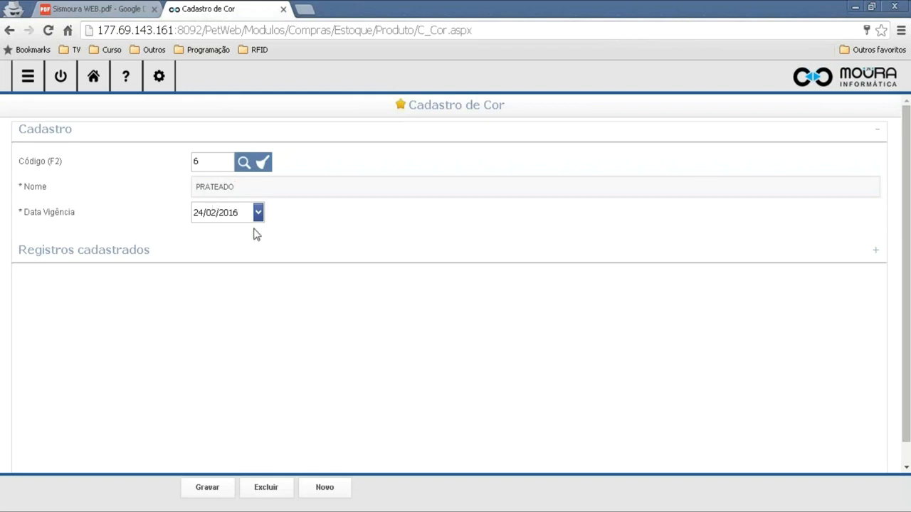
pyautogui.doubleClick(238, 189)
pyautogui.write('DOURADO')
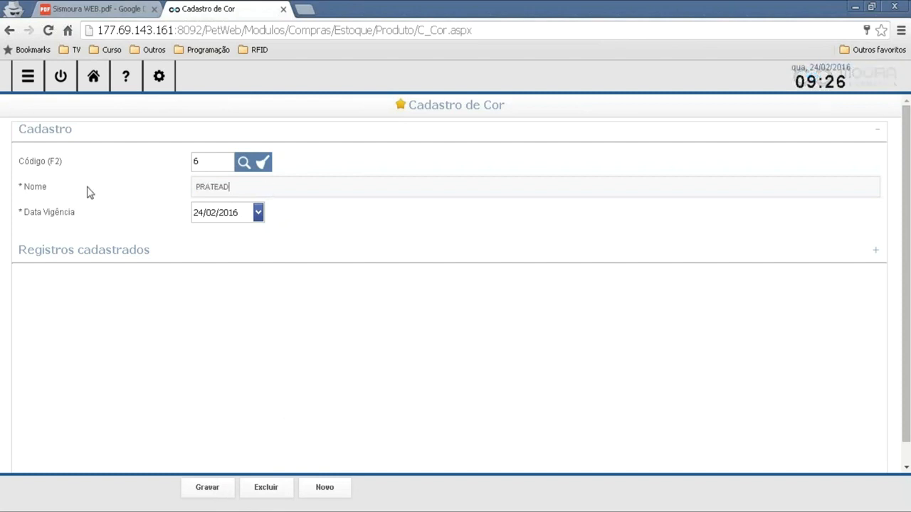
pyautogui.write('O')
pyautogui.click(208, 489)
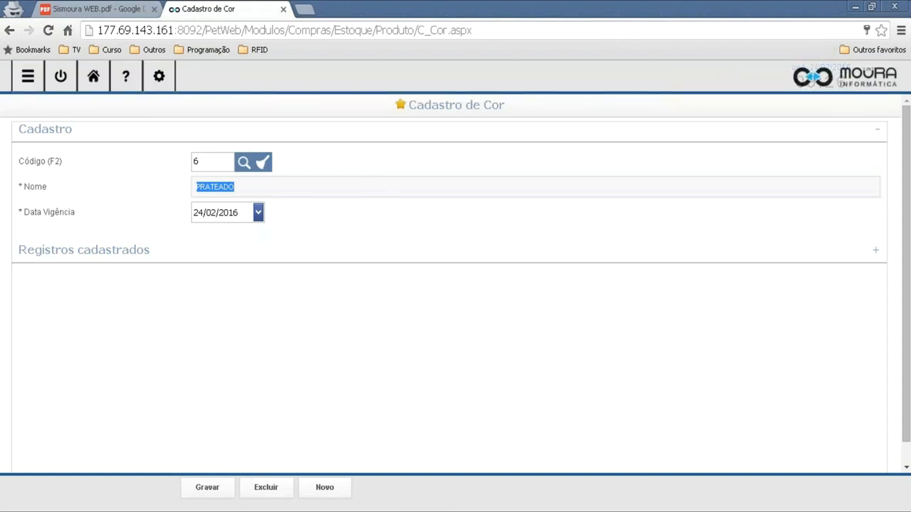
# Request deletion of colour record 6, decline the confirmation, and clear the form
pyautogui.click(282, 494)
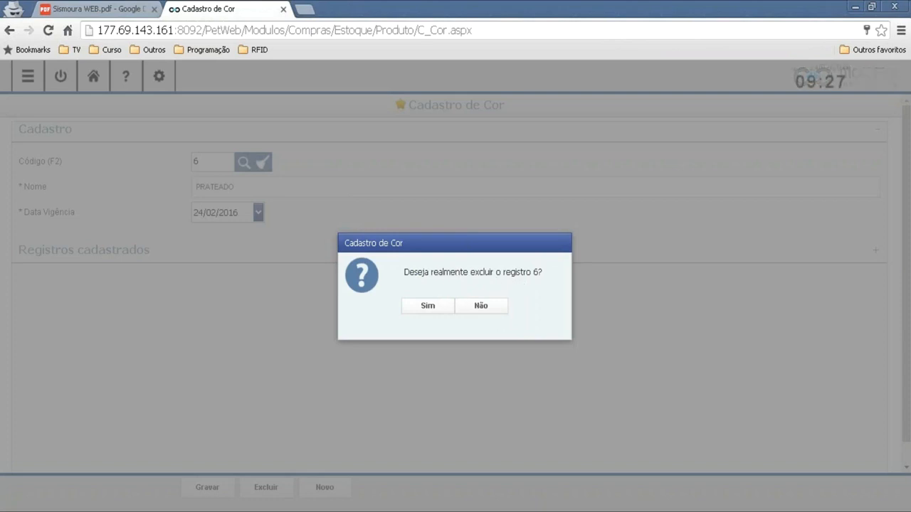
pyautogui.click(501, 311)
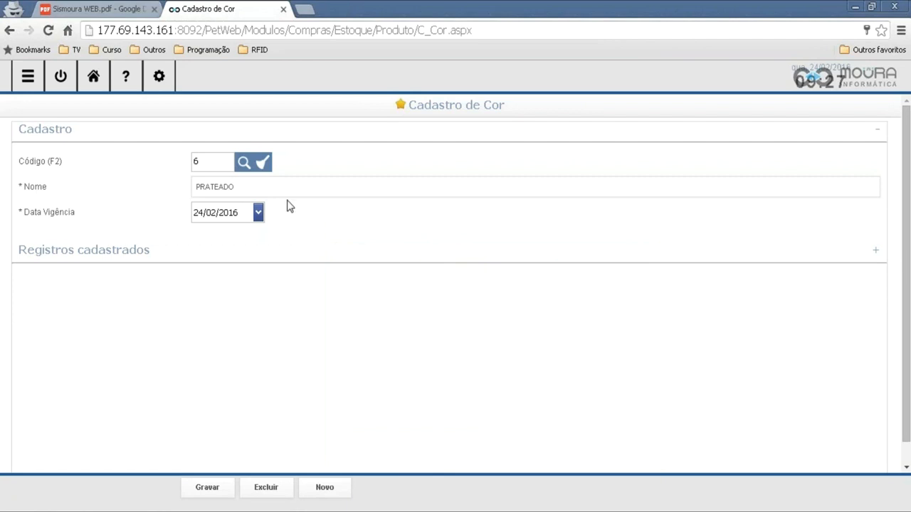
pyautogui.click(261, 162)
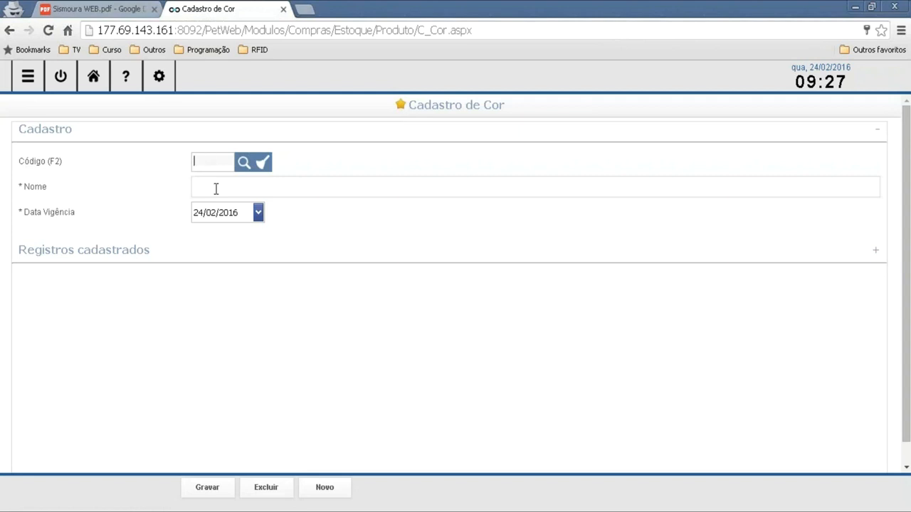
# Open the colour lookup from the Código field and search for names containing "prat"
pyautogui.click(213, 162)
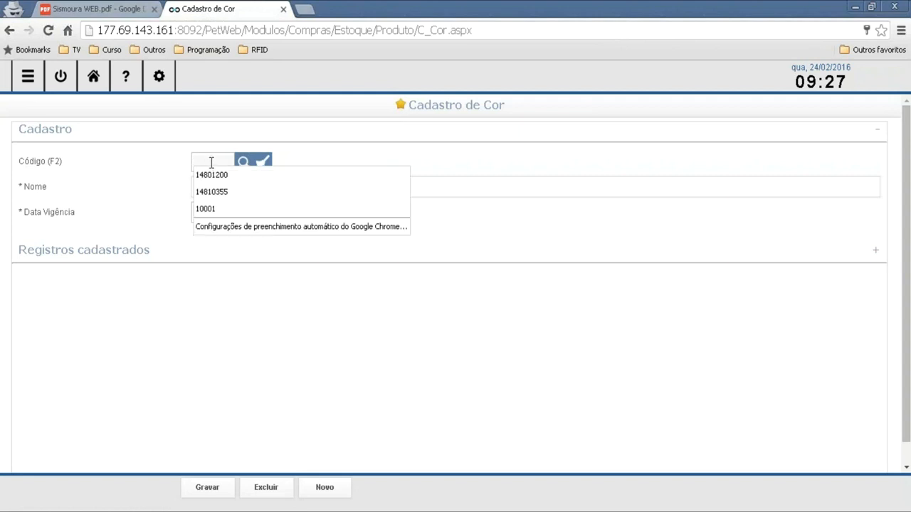
pyautogui.press('Down')
pyautogui.press('F2')
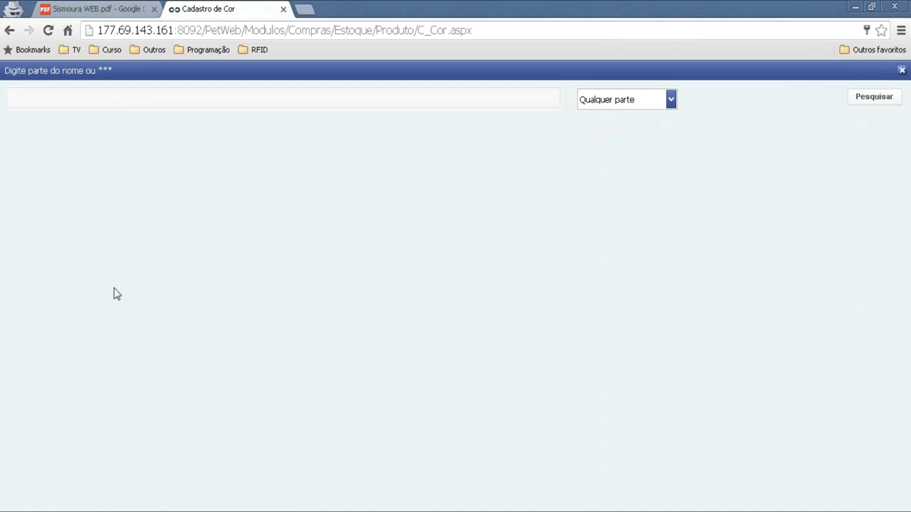
pyautogui.write('prat')
pyautogui.press('Tab')
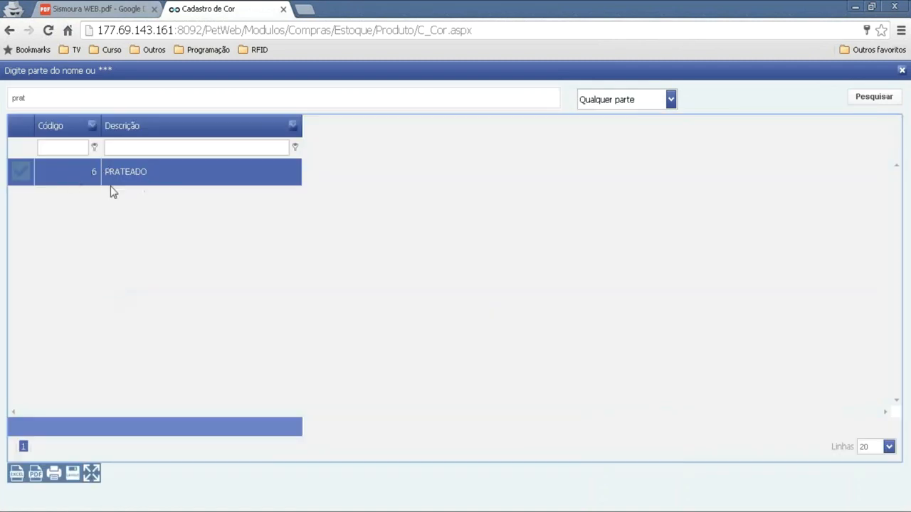
# Search the colour lookup with *** to list every registered colour
pyautogui.click(51, 98)
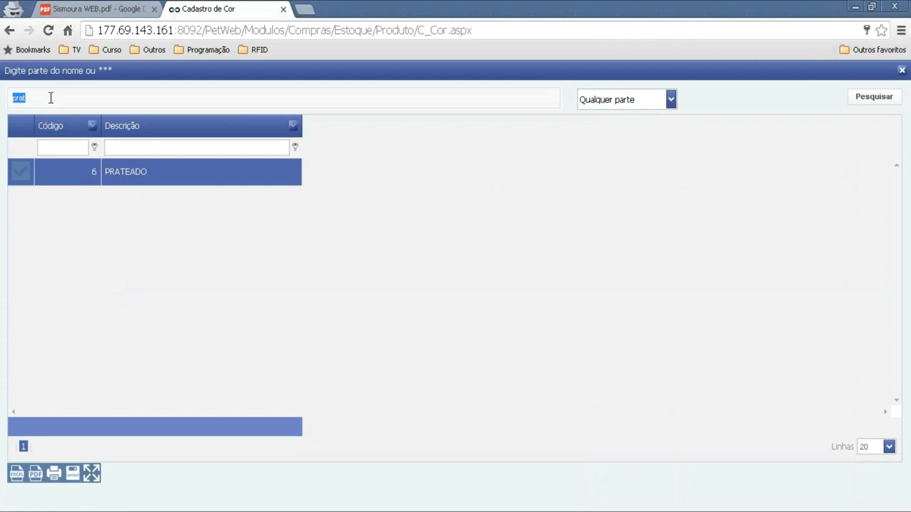
pyautogui.click(45, 100)
pyautogui.write('**')
pyautogui.press('Tab')
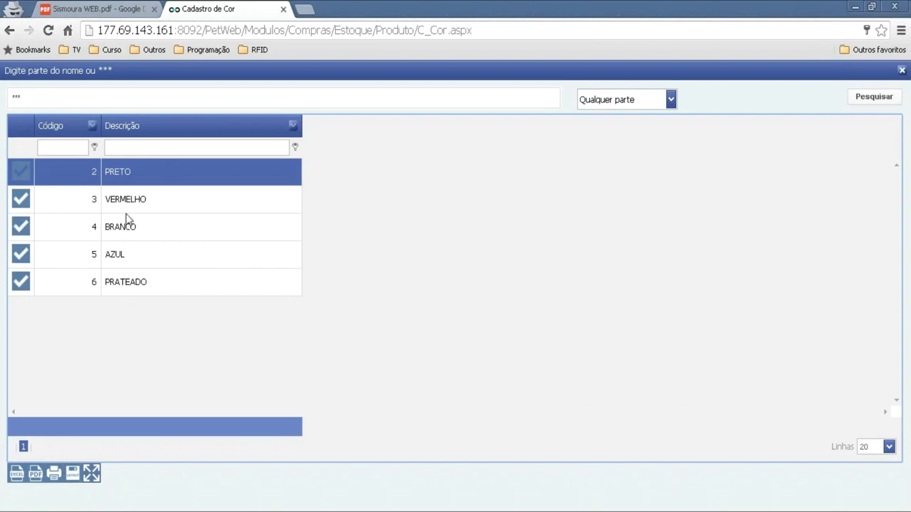
# Browse the listed colours, load PRATEADO into the form, and clear the form
pyautogui.press('Down')
pyautogui.press('Down')
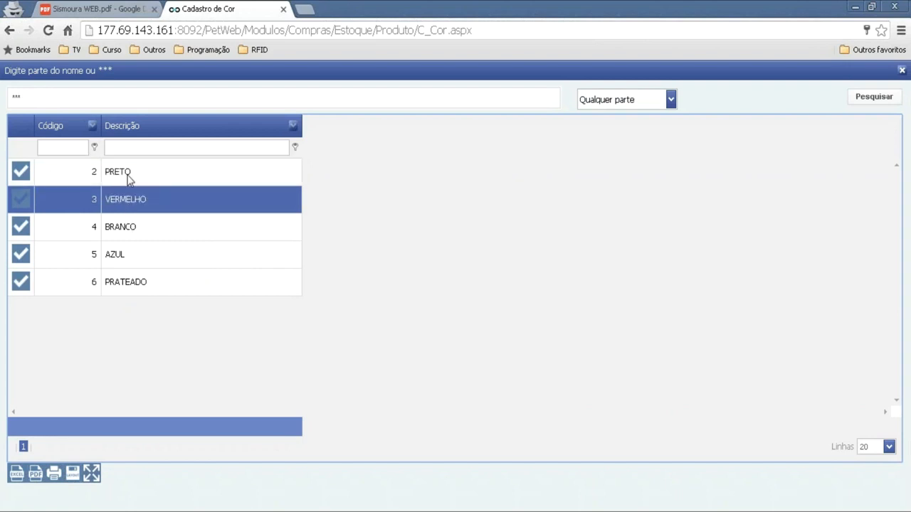
pyautogui.press('Down')
pyautogui.press('Down')
pyautogui.press('Up')
pyautogui.press('Up')
pyautogui.press('Up')
pyautogui.press('Up')
pyautogui.press('Return')
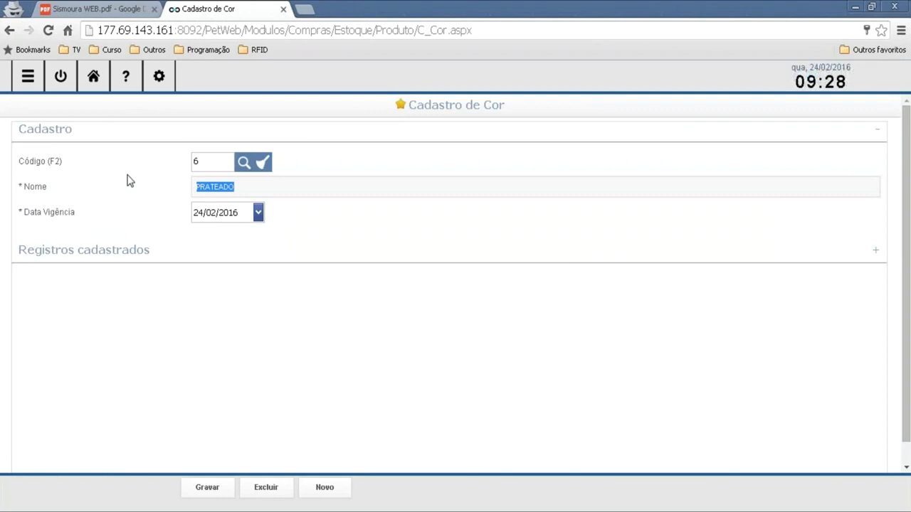
pyautogui.click(257, 164)
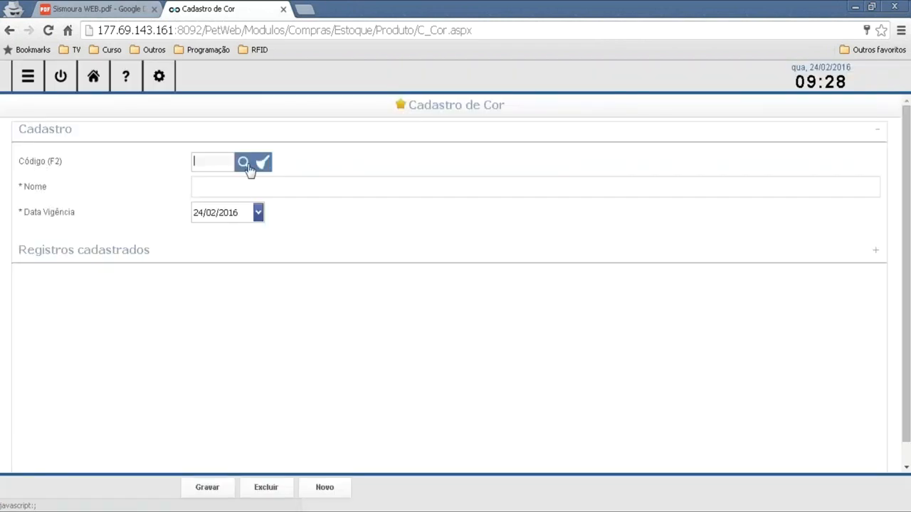
# Reopen the colour lookup, list all colours with ***, load PRATEADO again, and check the training guide's section on Registros cadastrados
pyautogui.click(245, 165)
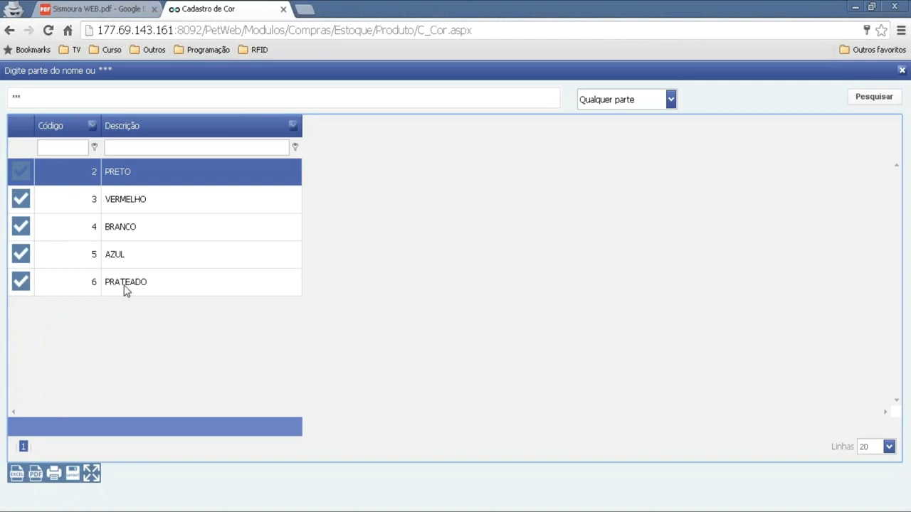
pyautogui.click(145, 289)
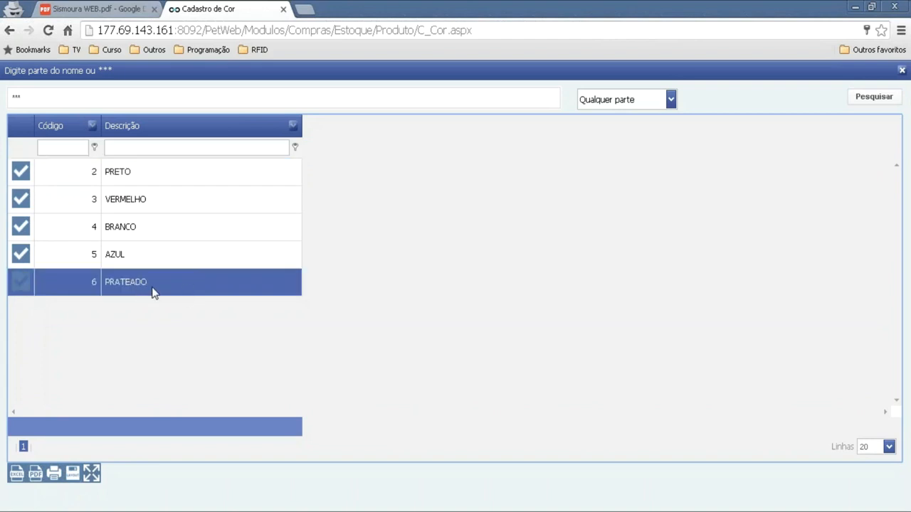
pyautogui.doubleClick(157, 289)
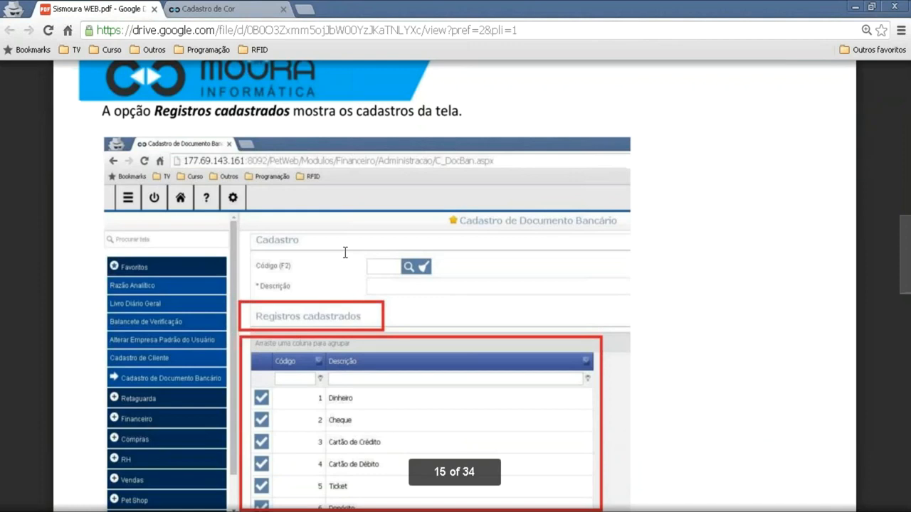
pyautogui.scroll(-1, 346, 252)
pyautogui.click(236, 8)
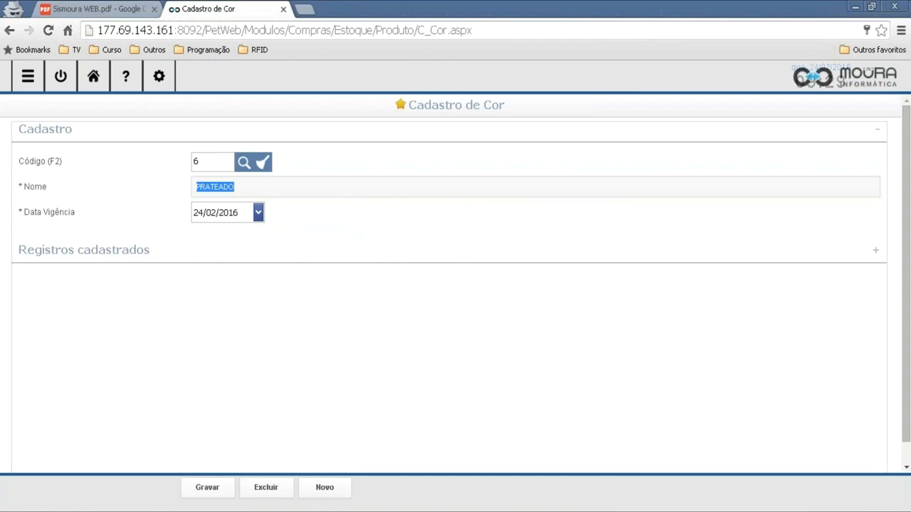
# Clear the colour form and expand Registros cadastrados to review all registered colours
pyautogui.click(265, 163)
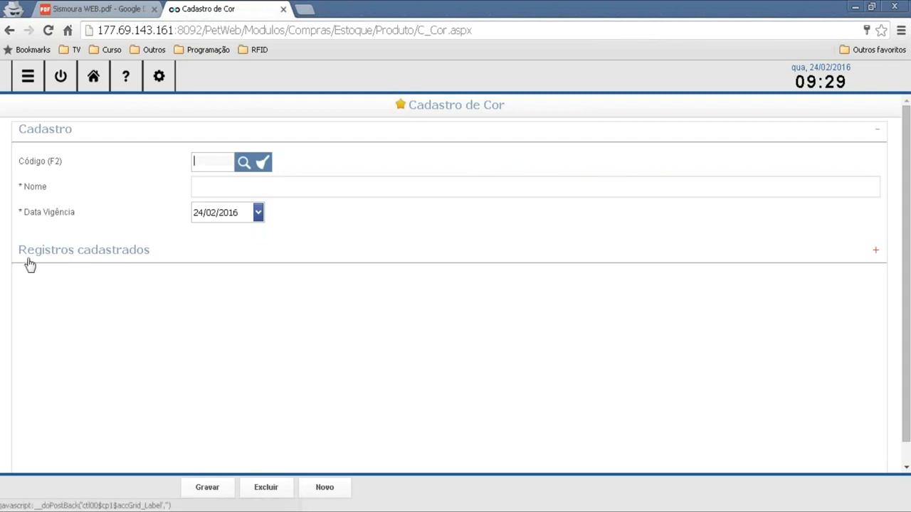
pyautogui.click(125, 261)
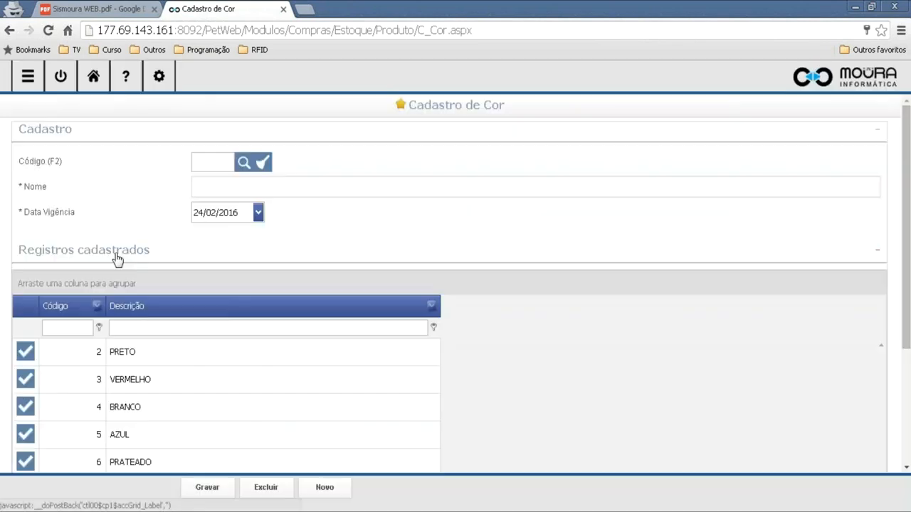
pyautogui.scroll(-2, 384, 330)
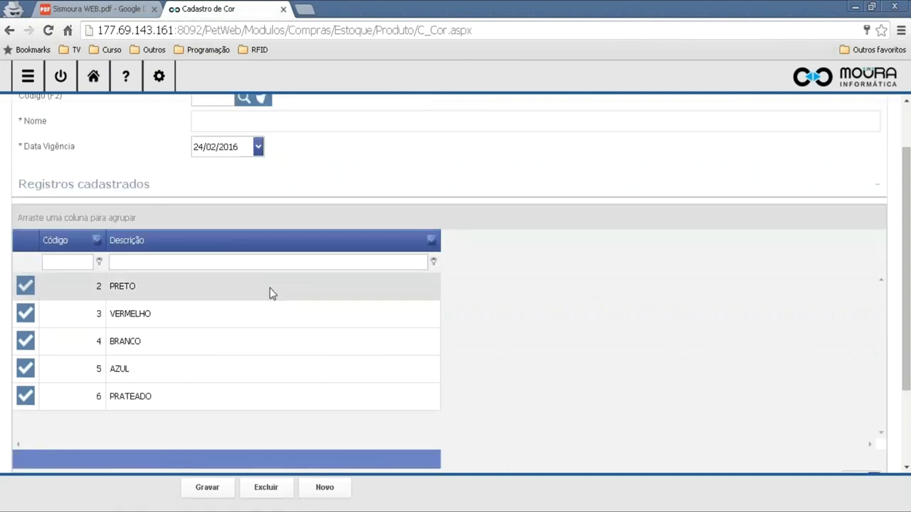
pyautogui.scroll(2, 270, 302)
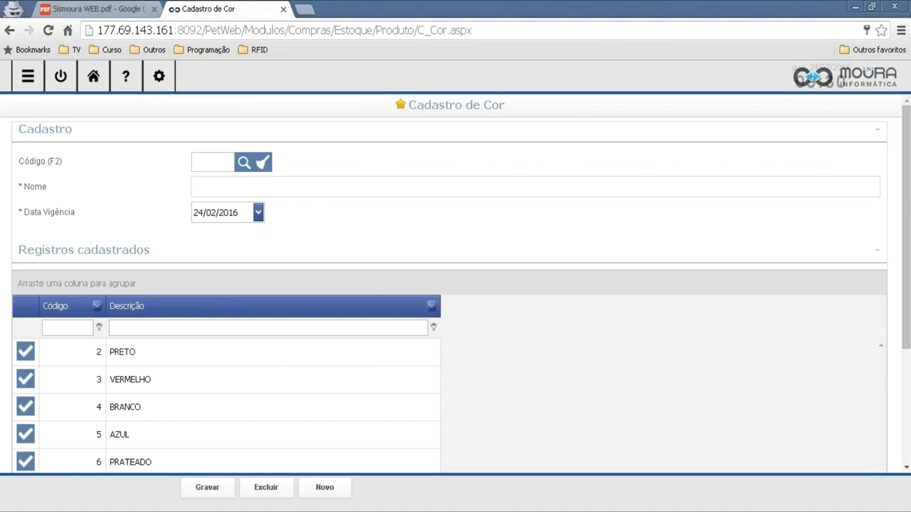
pyautogui.scroll(-1, 515, 352)
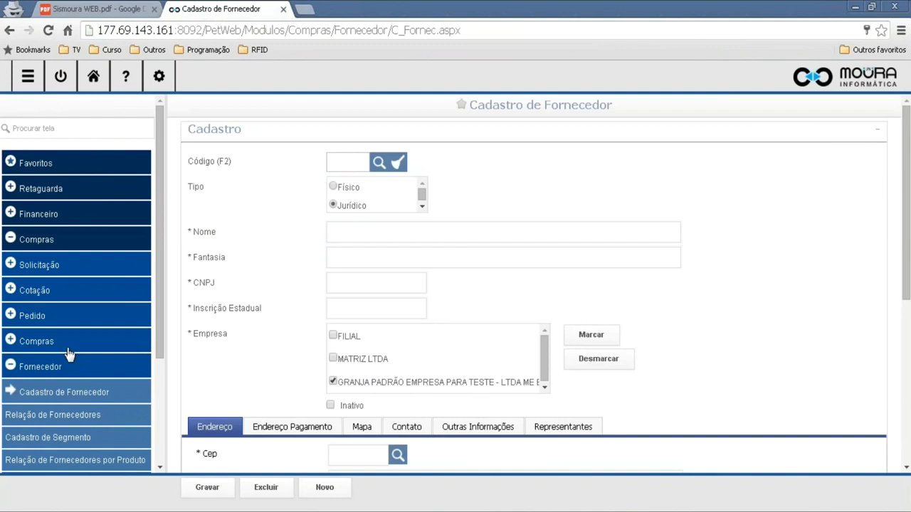
# Open the field configuration for Cadastro de Fornecedor and review each field's Visível and Obrigatório settings
pyautogui.click(157, 77)
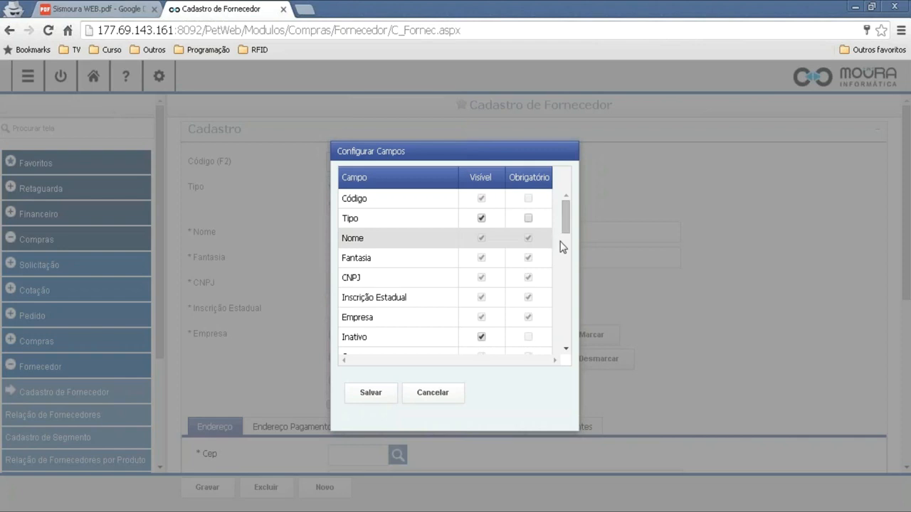
pyautogui.moveTo(568, 220); pyautogui.dragTo(560, 279)
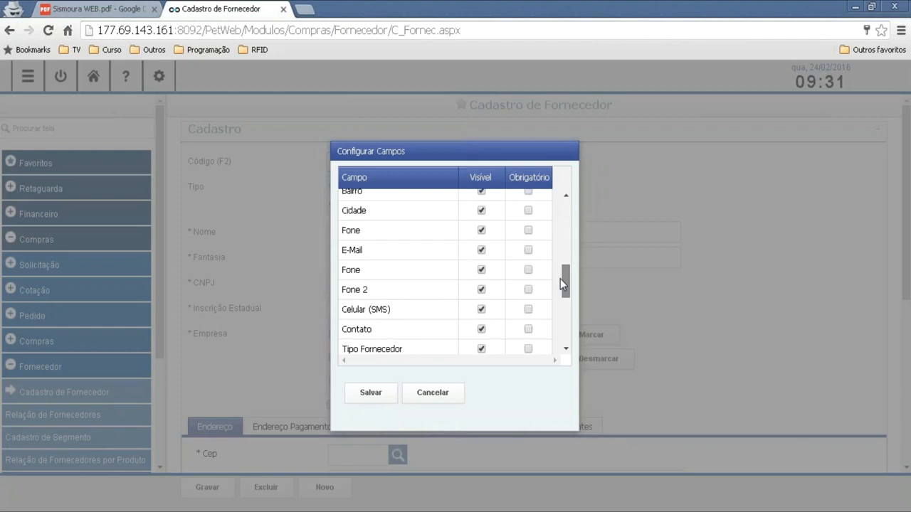
pyautogui.moveTo(560, 279); pyautogui.dragTo(564, 213)
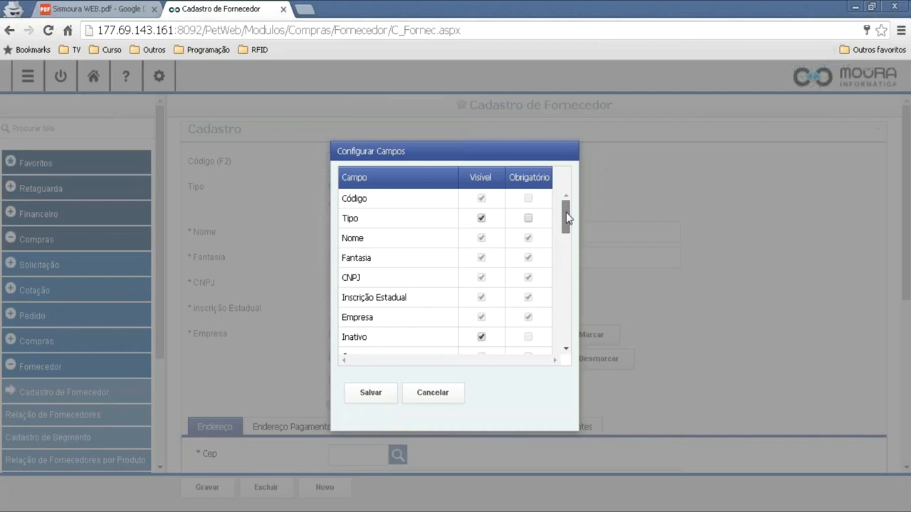
pyautogui.moveTo(566, 212); pyautogui.dragTo(565, 263)
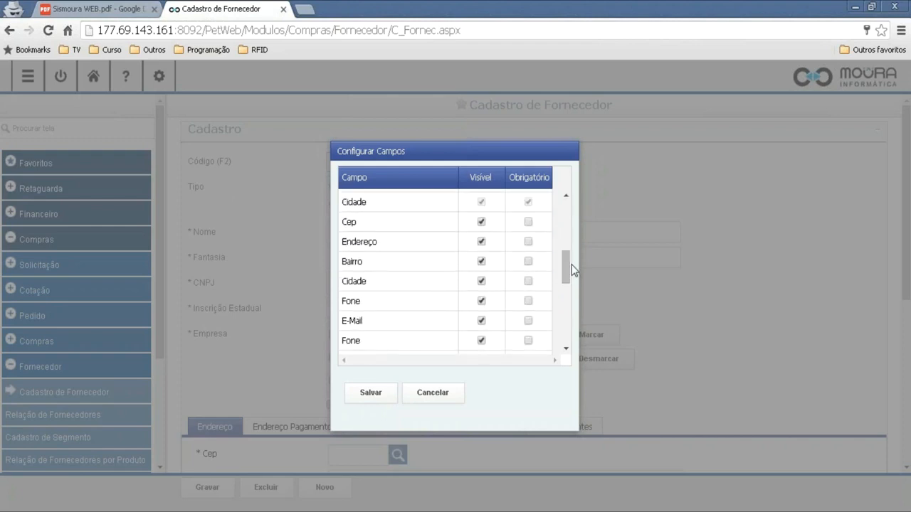
# Mark Cep, Endereço, Bairro, Cidade, Fone and E-Mail as Obrigatório and cancel the field configuration
pyautogui.click(528, 242)
pyautogui.click(528, 261)
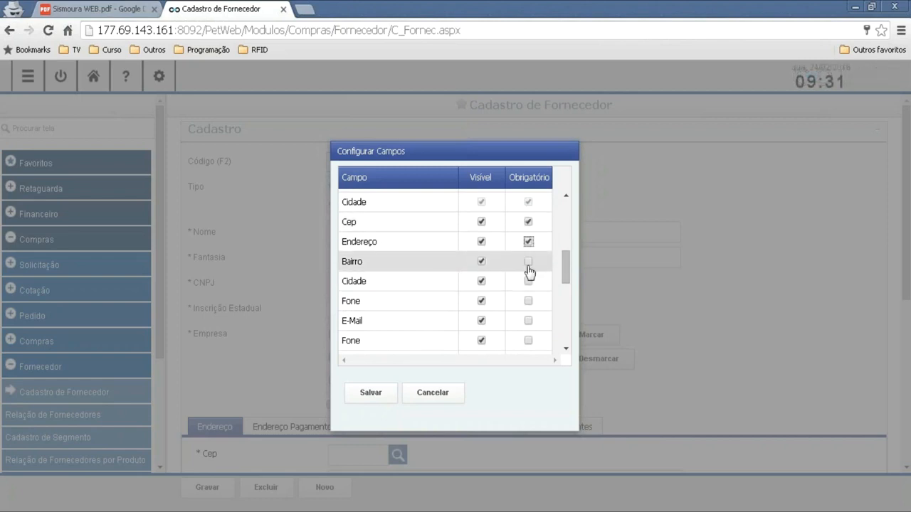
pyautogui.click(528, 281)
pyautogui.click(528, 321)
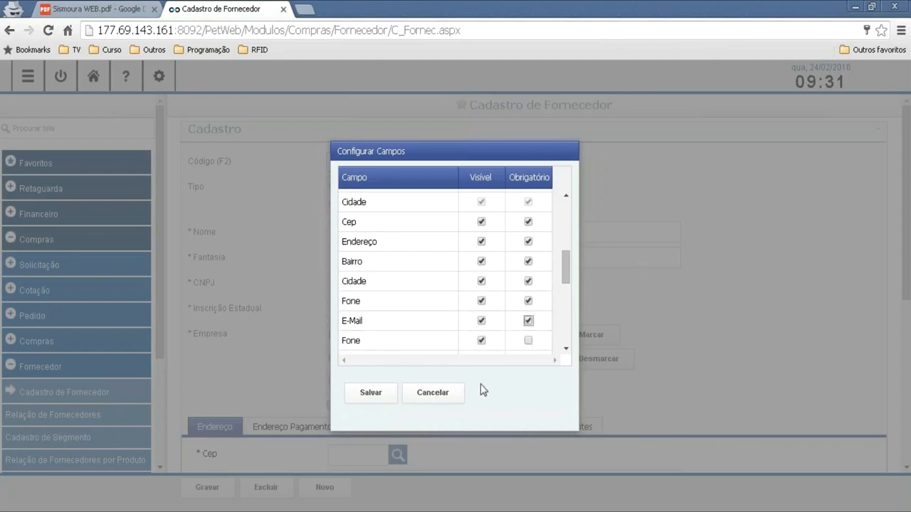
pyautogui.click(437, 395)
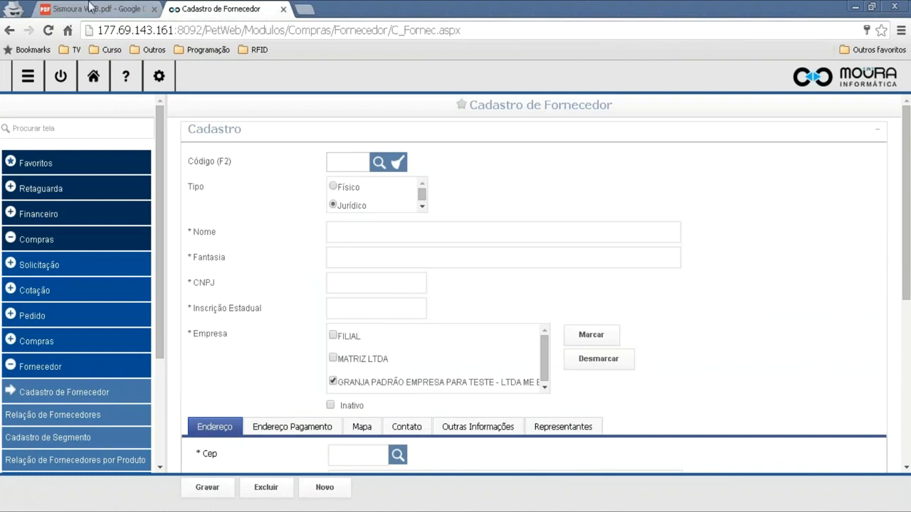
# Read the training guide's Telas de relatório section and open the Relação de Fornecedores report in Sismoura WEB
pyautogui.click(110, 6)
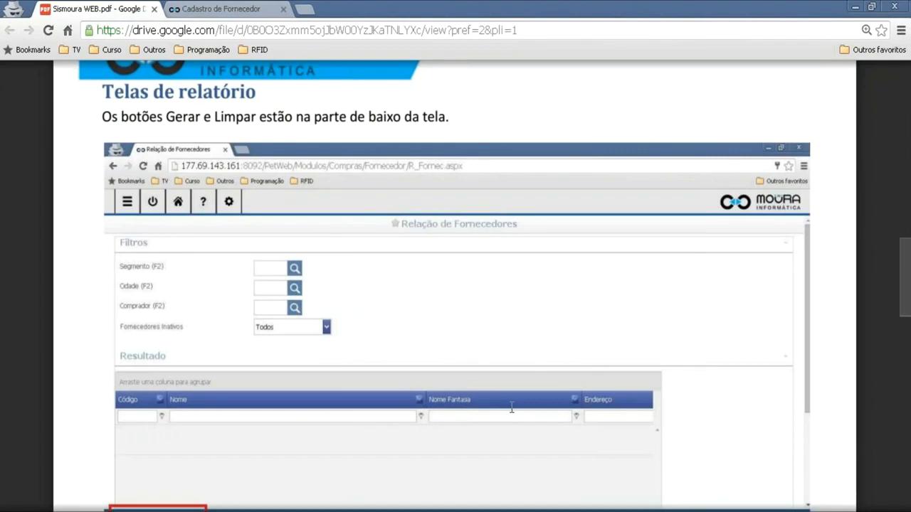
pyautogui.scroll(-1, 514, 402)
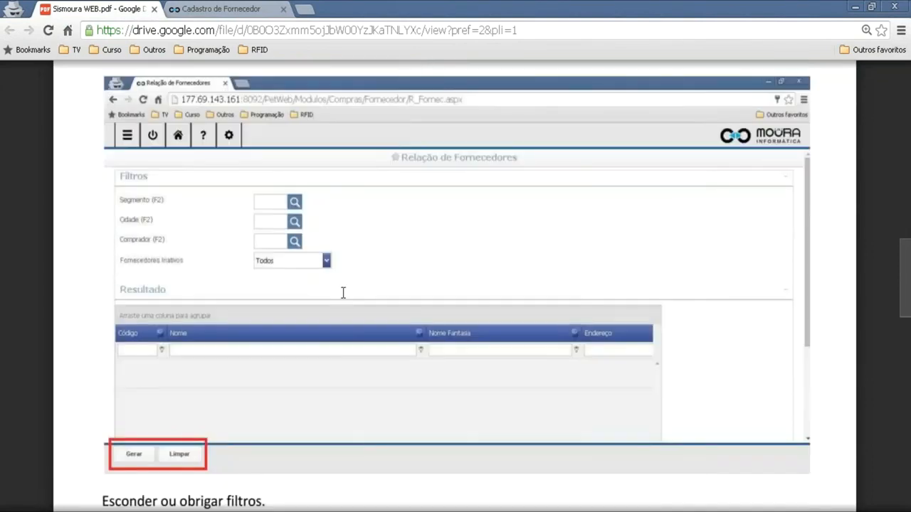
pyautogui.click(221, 9)
pyautogui.scroll(-2, 149, 373)
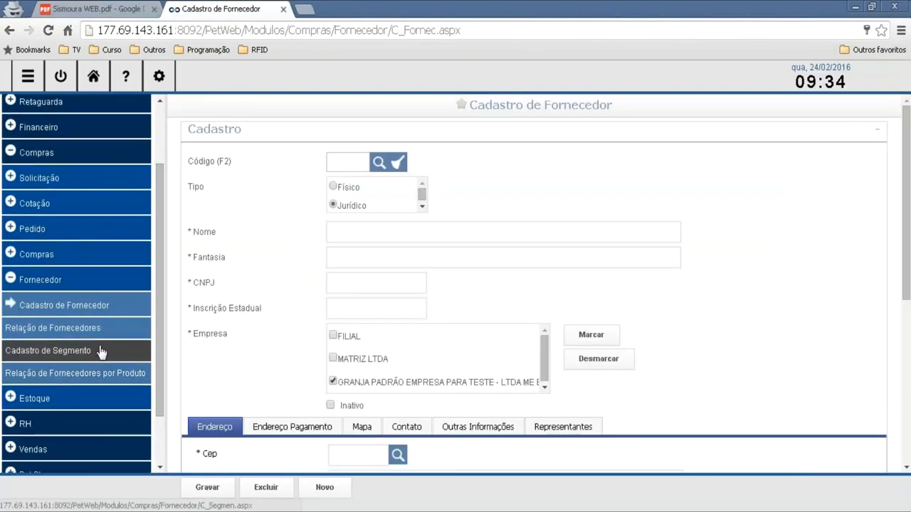
pyautogui.click(94, 332)
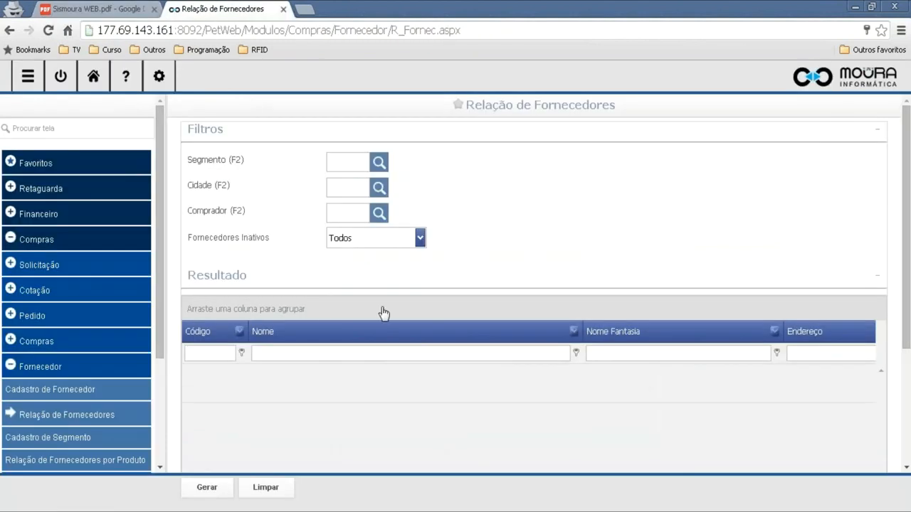
# Hide the side menu, generate the supplier report with all filters at their defaults, and expand and collapse the Filtros section
pyautogui.click(28, 76)
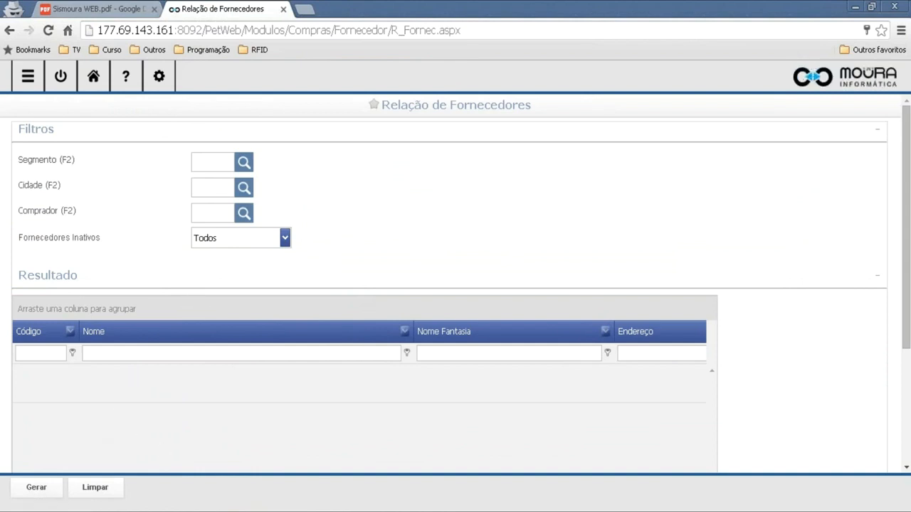
pyautogui.click(41, 489)
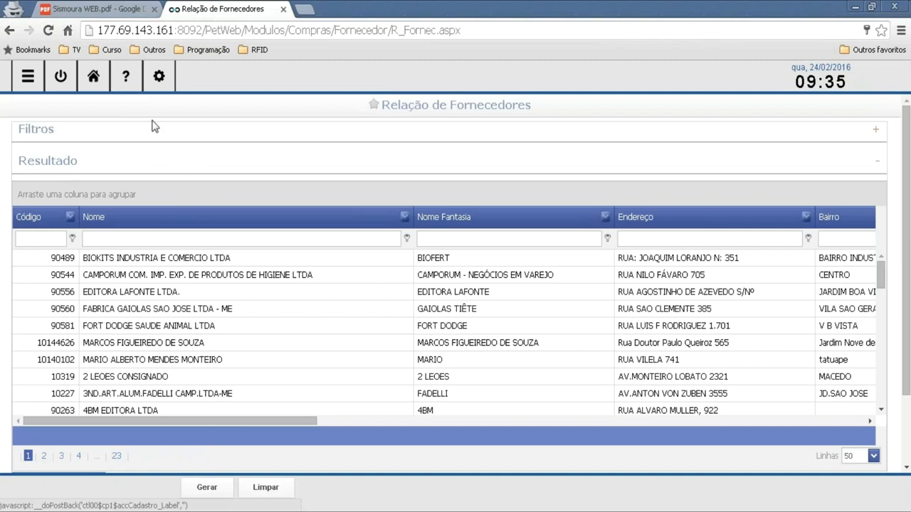
pyautogui.click(39, 138)
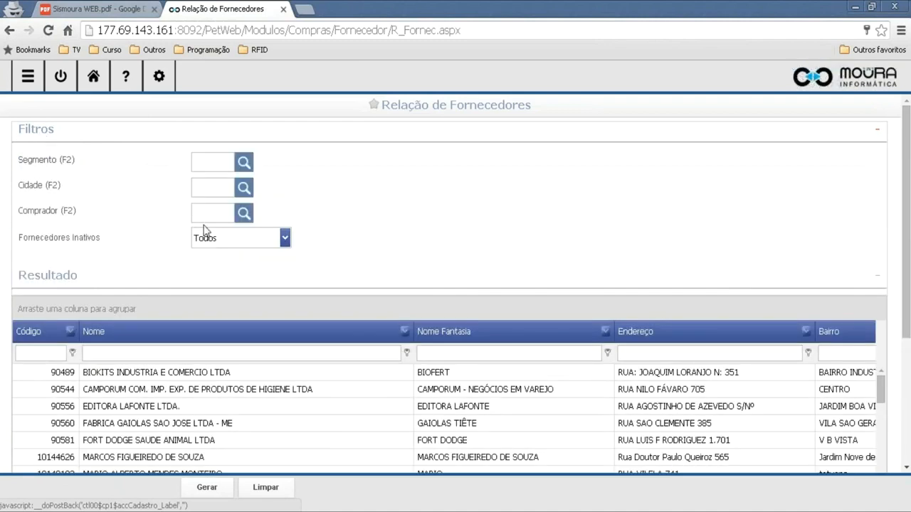
pyautogui.click(41, 134)
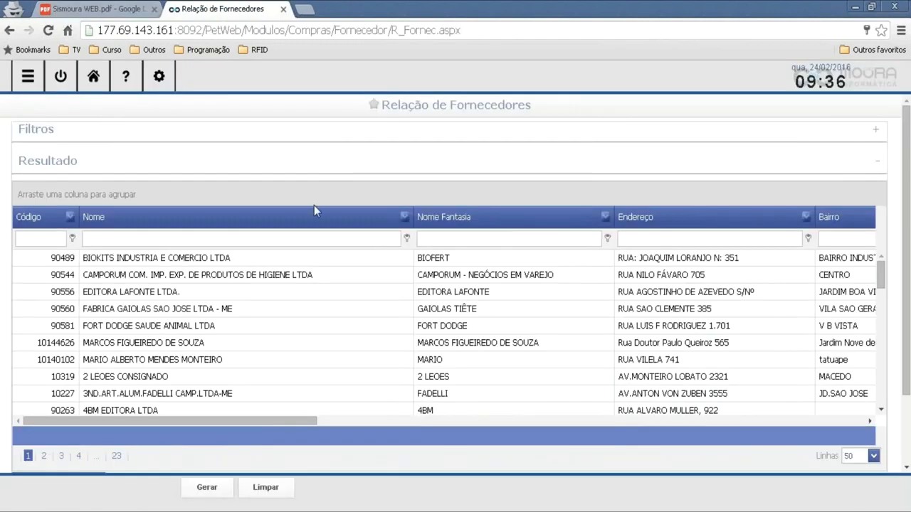
# Untick Visível for Fornecedores Inativos in the report's field configuration and save it
pyautogui.click(163, 78)
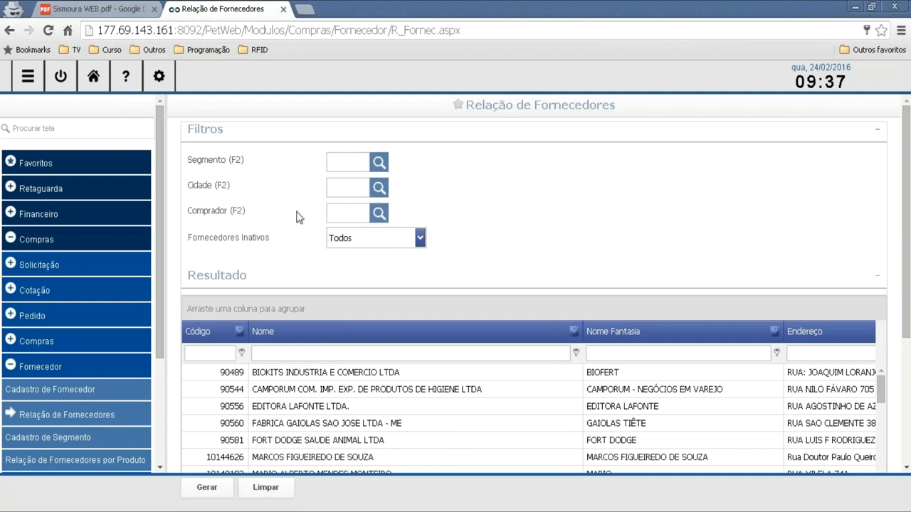
pyautogui.click(160, 80)
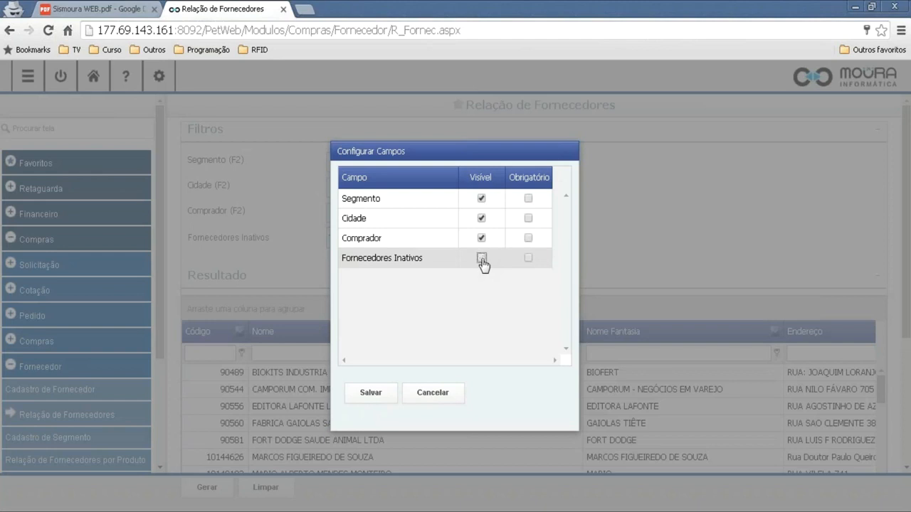
pyautogui.click(372, 393)
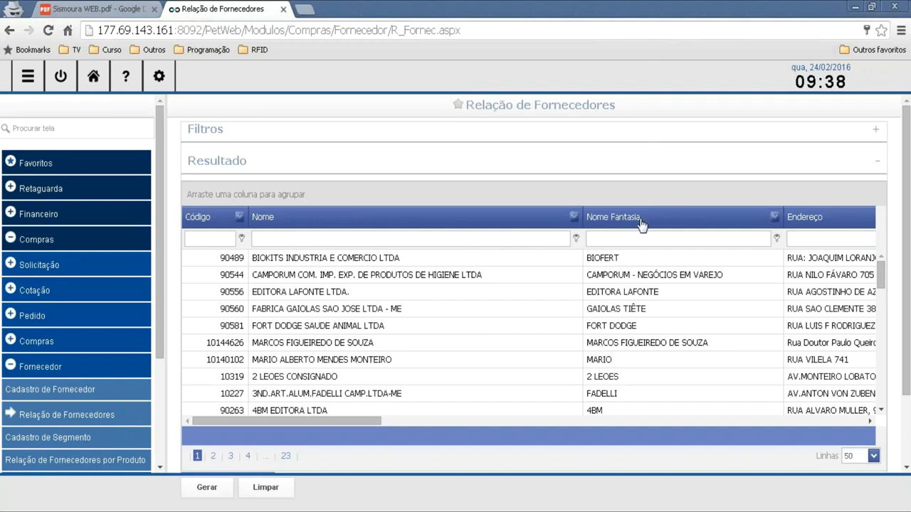
# Move the Nome Fantasia column ahead of Nome in the supplier results and check the training guide
pyautogui.moveTo(642, 220); pyautogui.dragTo(256, 226)
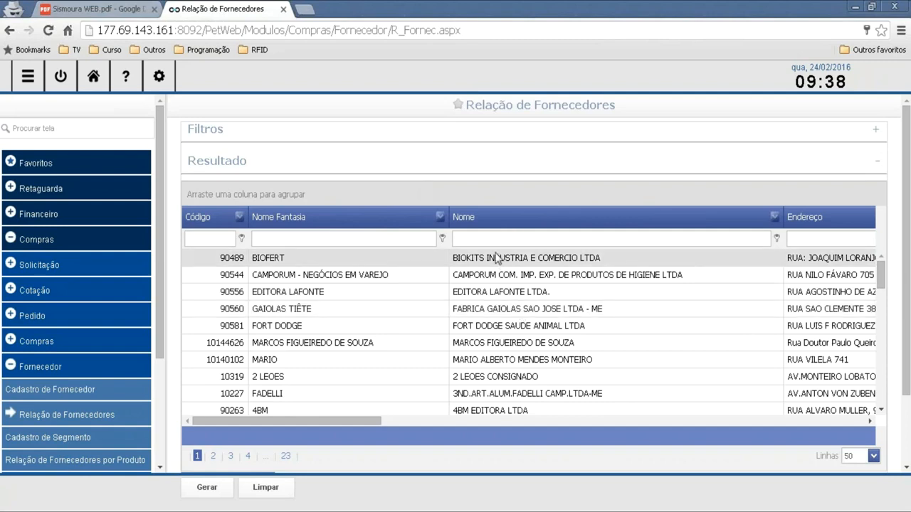
pyautogui.click(98, 9)
pyautogui.click(222, 9)
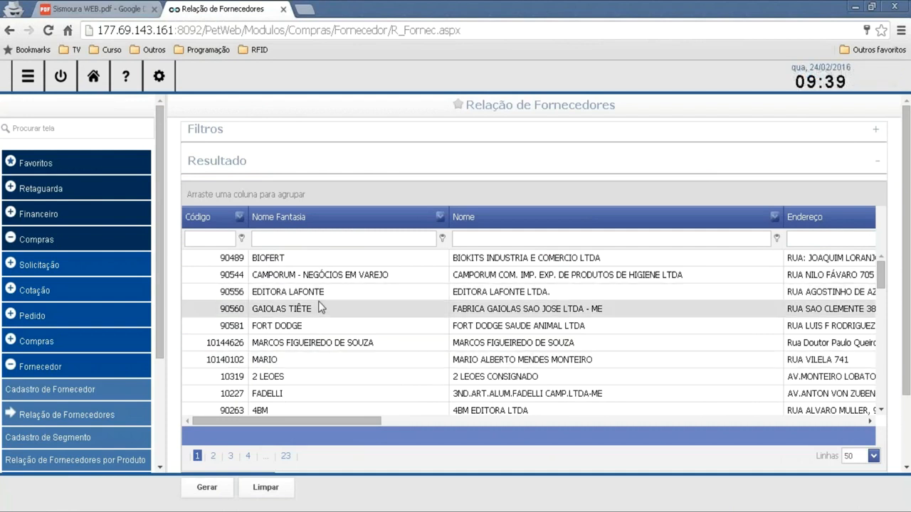
# Filter the supplier results by Nome Fantasia "bio" and Código 10154
pyautogui.click(279, 238)
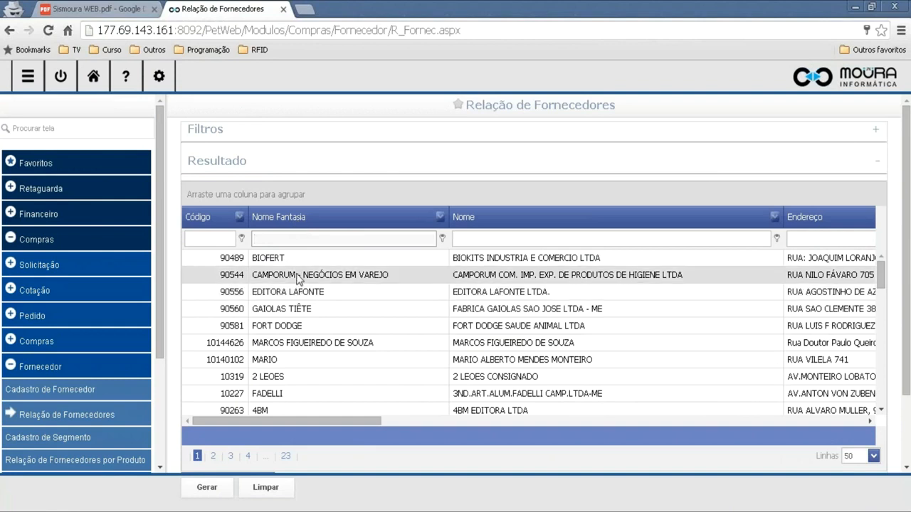
pyautogui.write('bio')
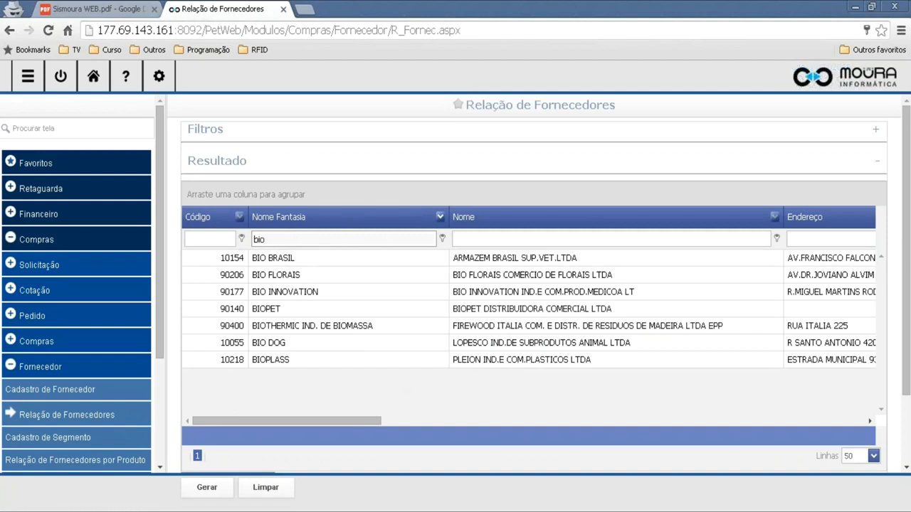
pyautogui.click(218, 238)
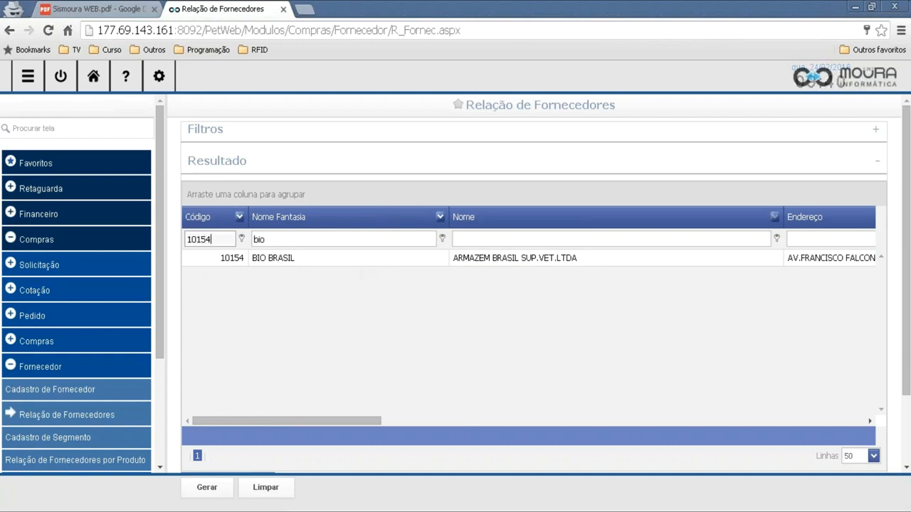
# Clear the Código and Nome Fantasia filters from the supplier results
pyautogui.moveTo(239, 426); pyautogui.dragTo(185, 423)
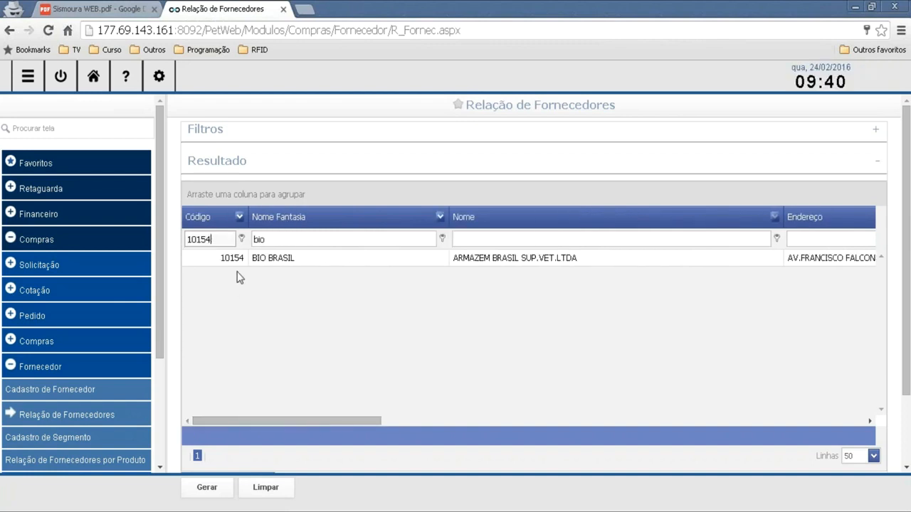
pyautogui.moveTo(220, 241); pyautogui.dragTo(111, 240)
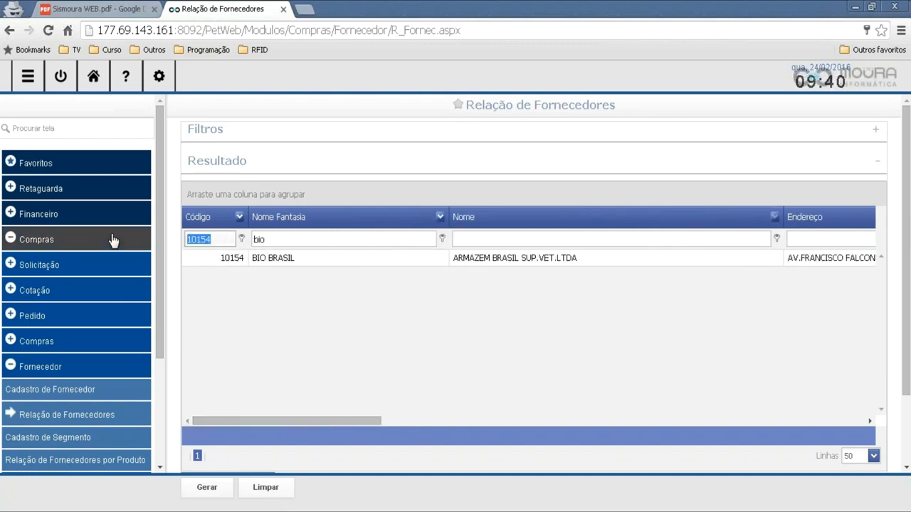
pyautogui.press('BackSpace')
pyautogui.click(338, 242)
pyautogui.press('BackSpace')
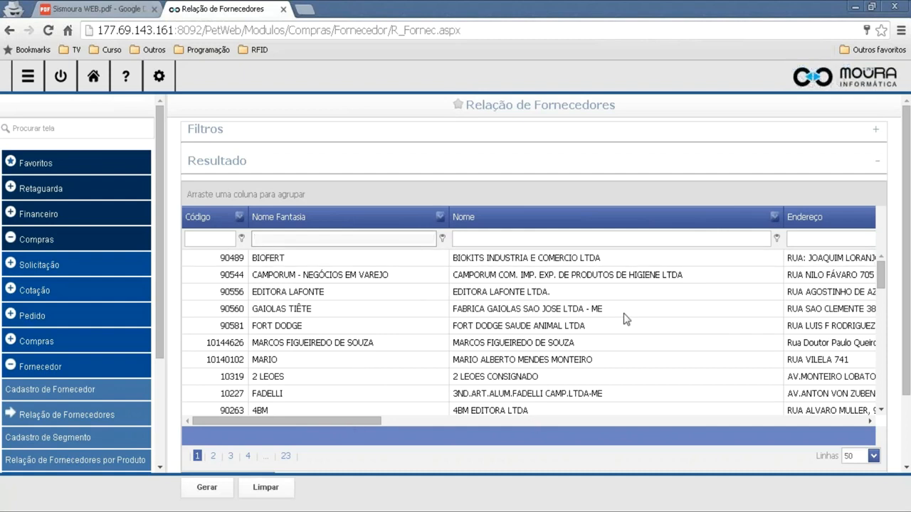
# Browse the first page of supplier results and go to page 3
pyautogui.scroll(-1, 882, 284)
pyautogui.moveTo(885, 292)
pyautogui.mouseDown()
pyautogui.moveTo(891, 402)
pyautogui.moveTo(886, 278)
pyautogui.mouseUp()
pyautogui.moveTo(349, 419); pyautogui.dragTo(312, 431)
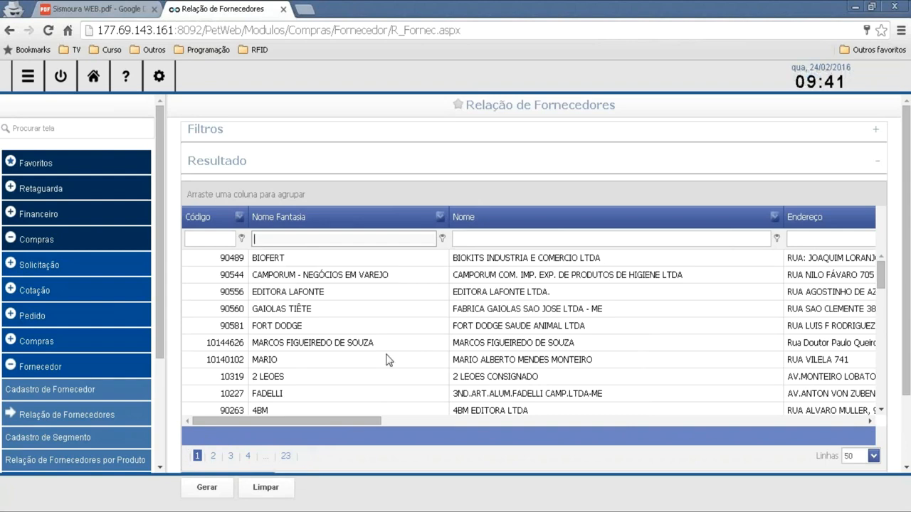
pyautogui.moveTo(881, 274); pyautogui.dragTo(886, 389)
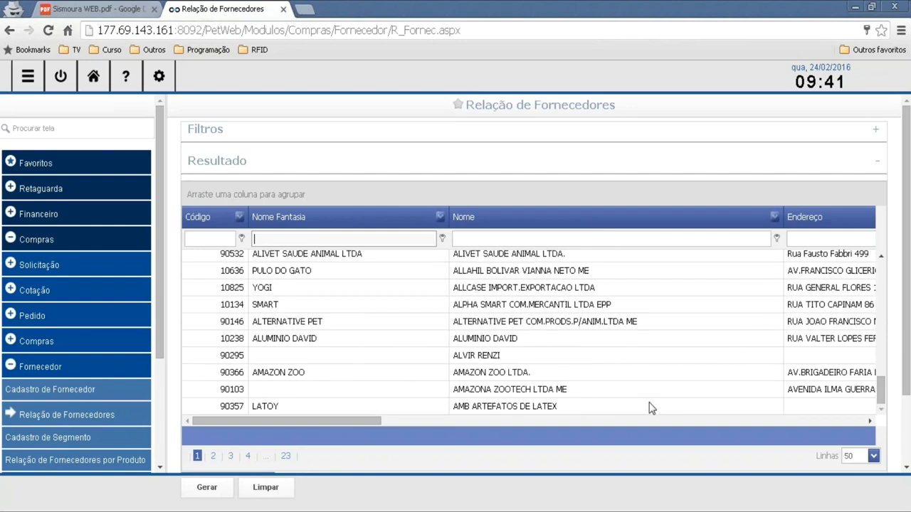
pyautogui.click(230, 456)
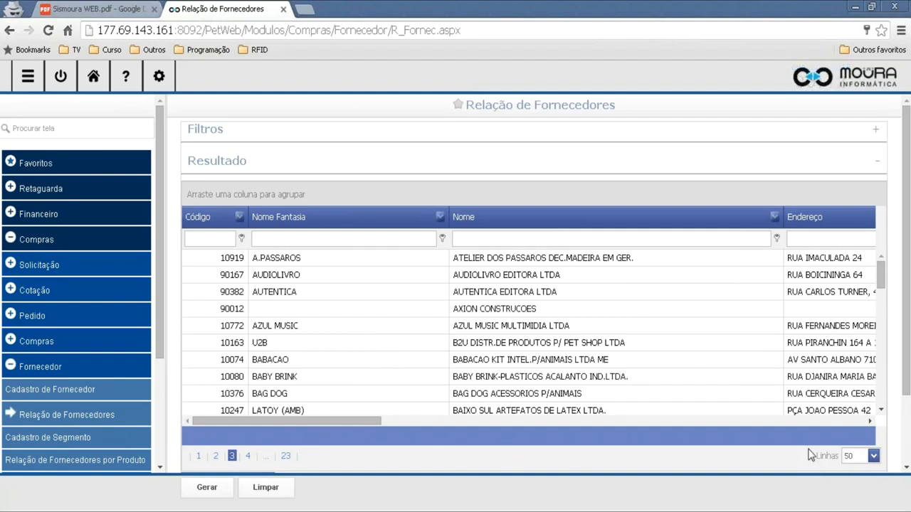
# Set the supplier results to show 200 lines per page and look through the longer list
pyautogui.click(873, 457)
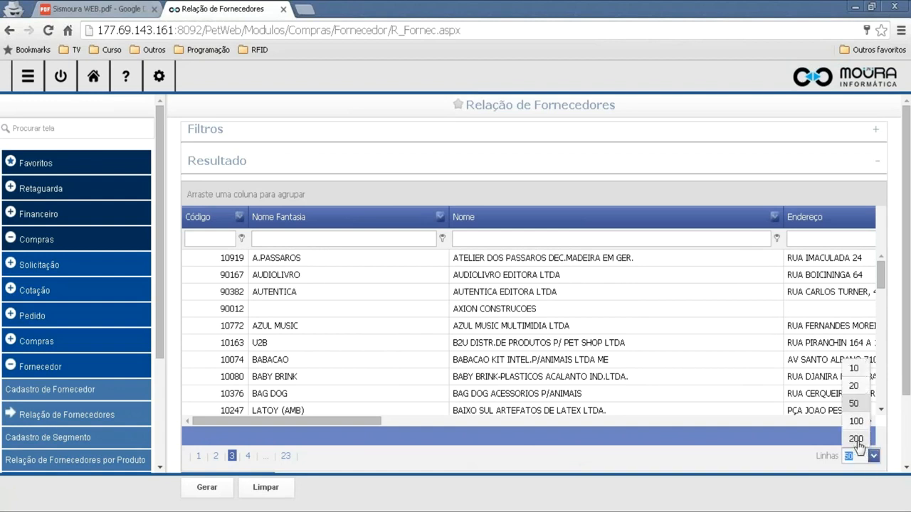
pyautogui.click(854, 439)
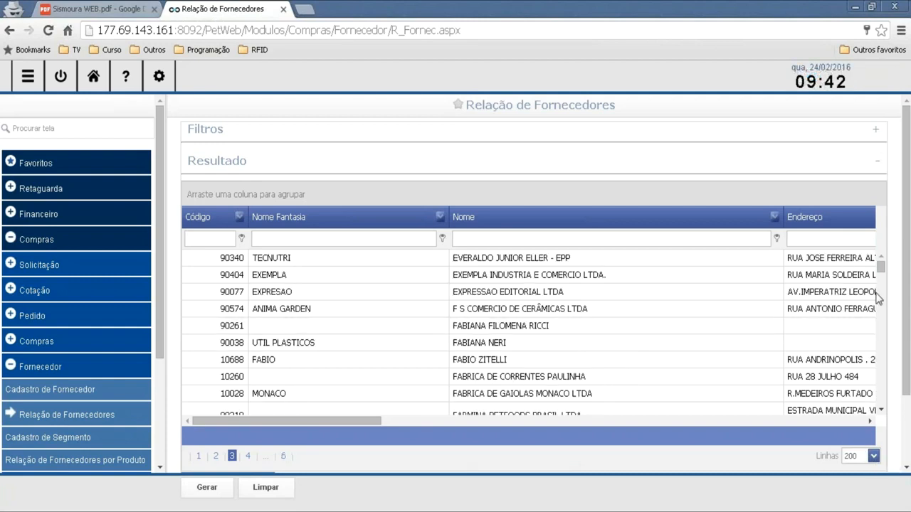
pyautogui.moveTo(883, 274); pyautogui.dragTo(881, 308)
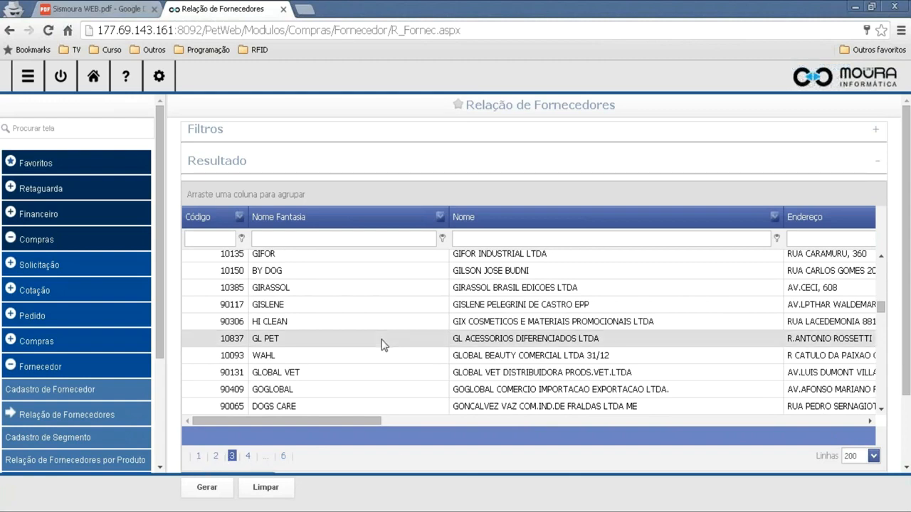
# Consult the training guide's filter example and filter the supplier results by Nome Fantasia "bio" with the Contém condition
pyautogui.hotkey('ctrl', 'shift', 'Tab')
pyautogui.scroll(-5, 311, 241)
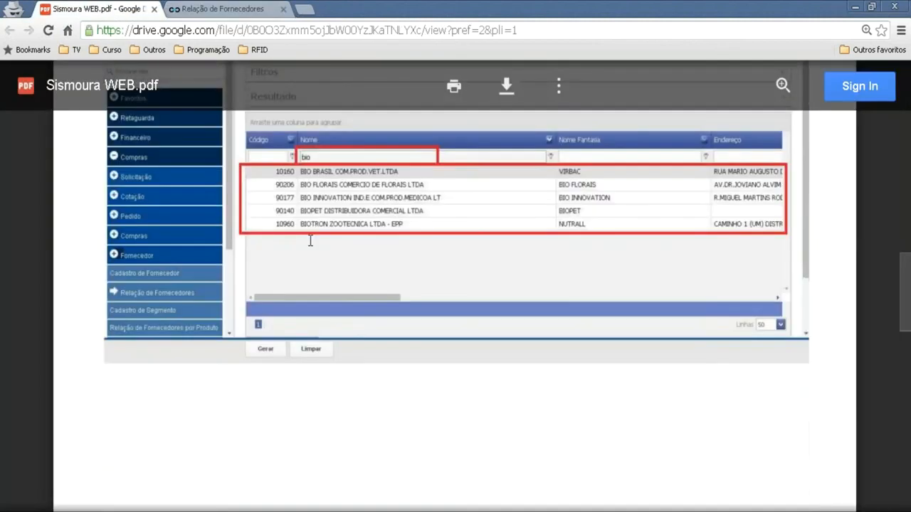
pyautogui.scroll(-10, 246, 268)
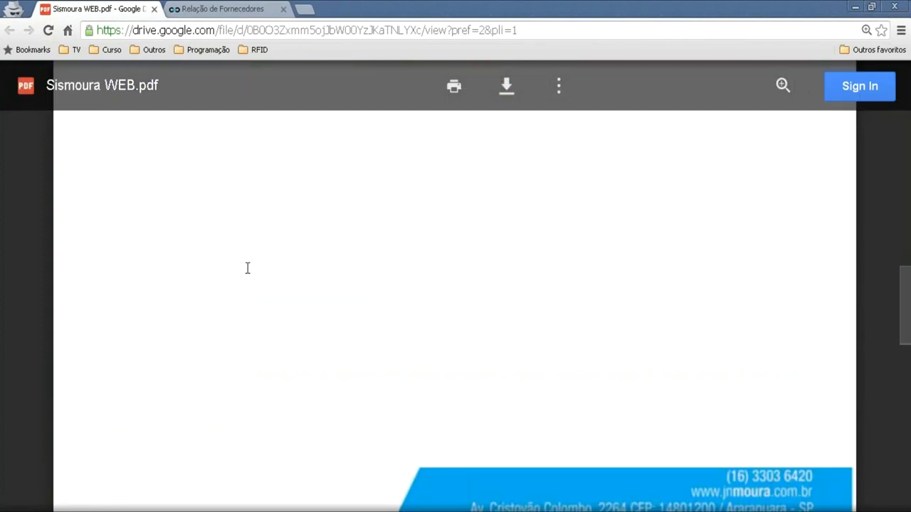
pyautogui.hotkey('ctrl', 'Tab')
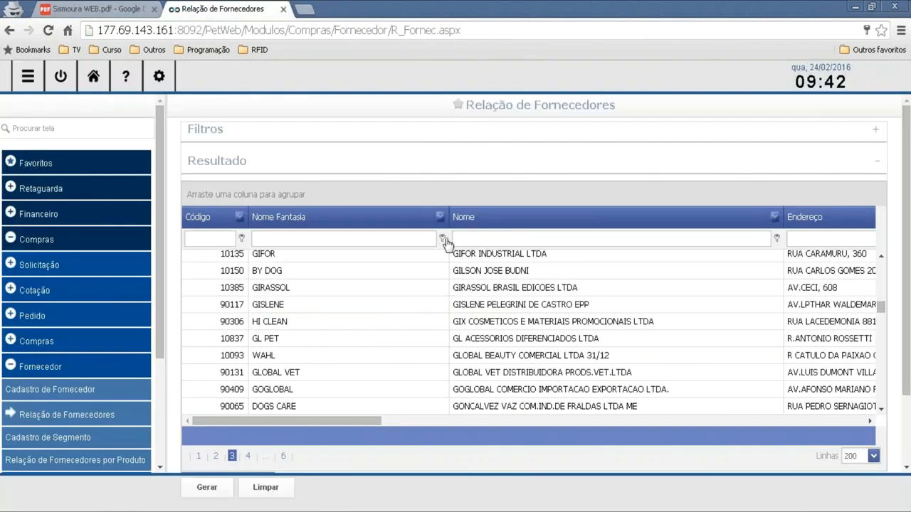
pyautogui.click(395, 235)
pyautogui.write('bio')
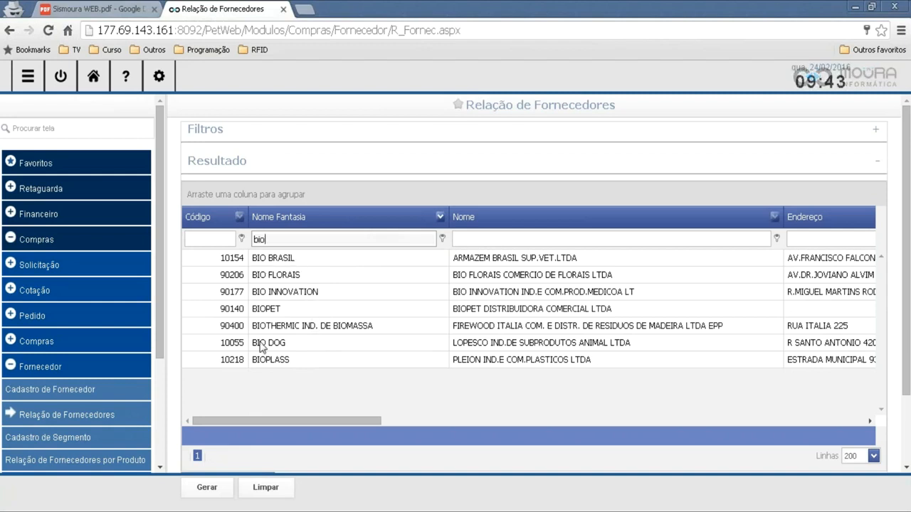
pyautogui.click(442, 238)
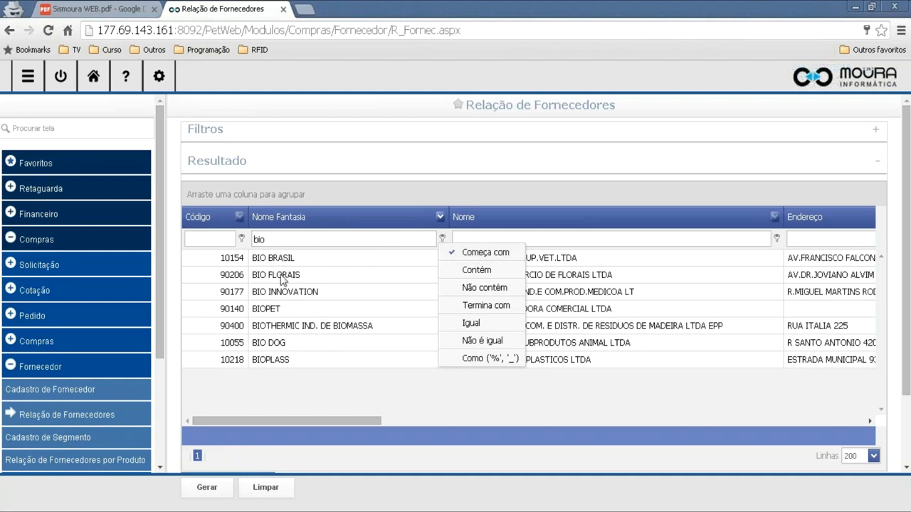
pyautogui.click(477, 271)
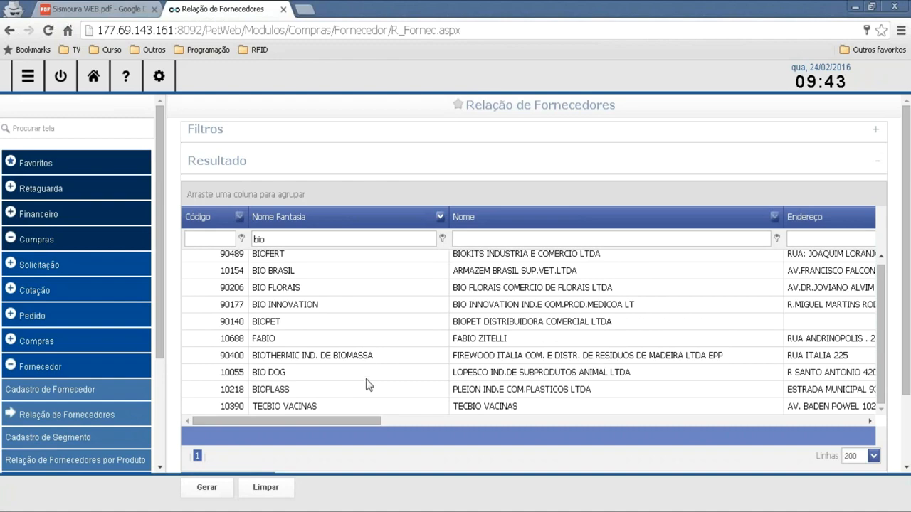
pyautogui.scroll(-1, 359, 362)
pyautogui.scroll(2, 358, 362)
pyautogui.scroll(-1, 359, 362)
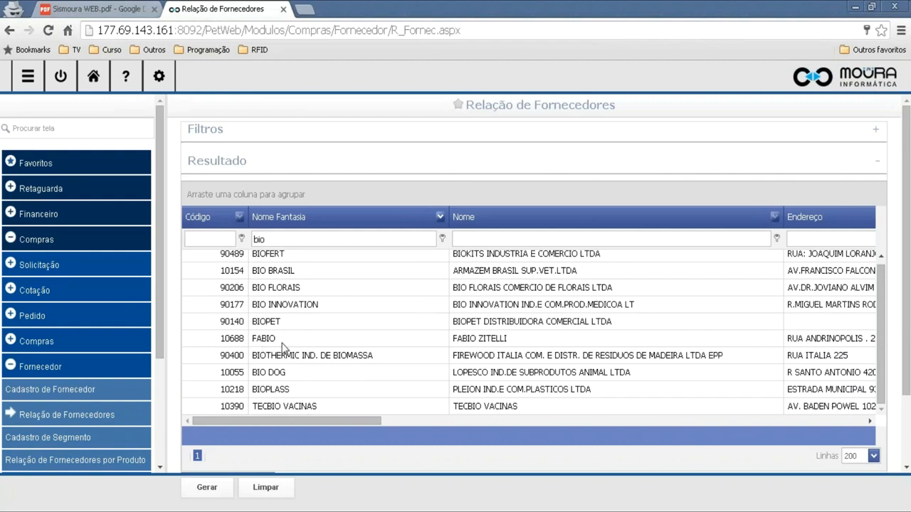
# Clear the Nome Fantasia filter text in the supplier results
pyautogui.click(339, 238)
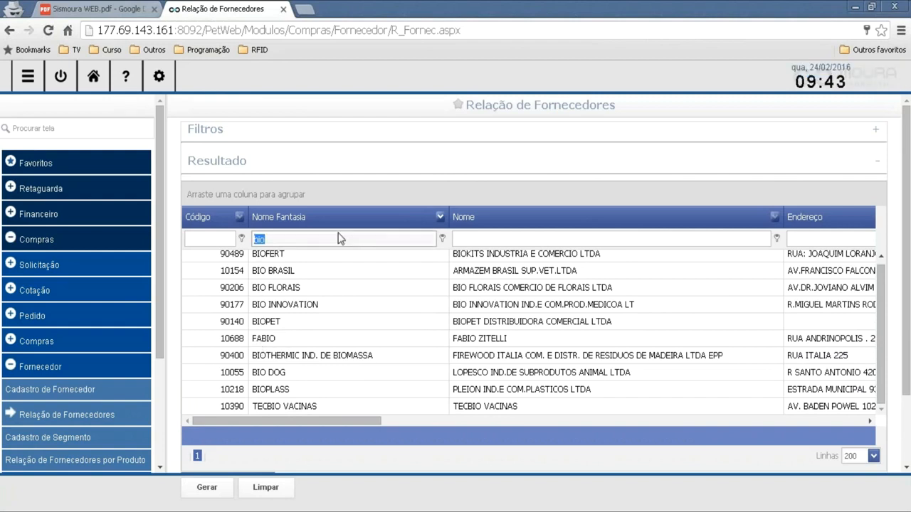
pyautogui.press('BackSpace')
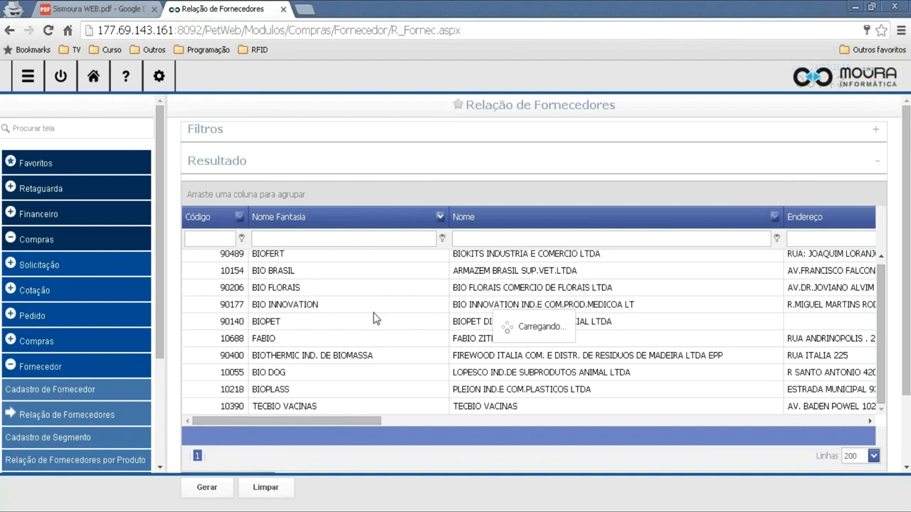
pyautogui.scroll(1, 391, 333)
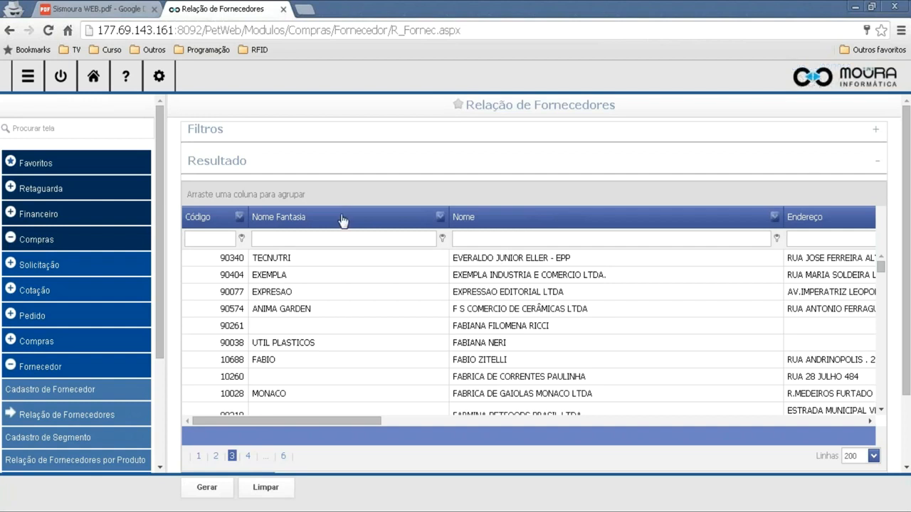
# Sort the supplier results by Nome Fantasia, first ascending and finally descending
pyautogui.click(441, 217)
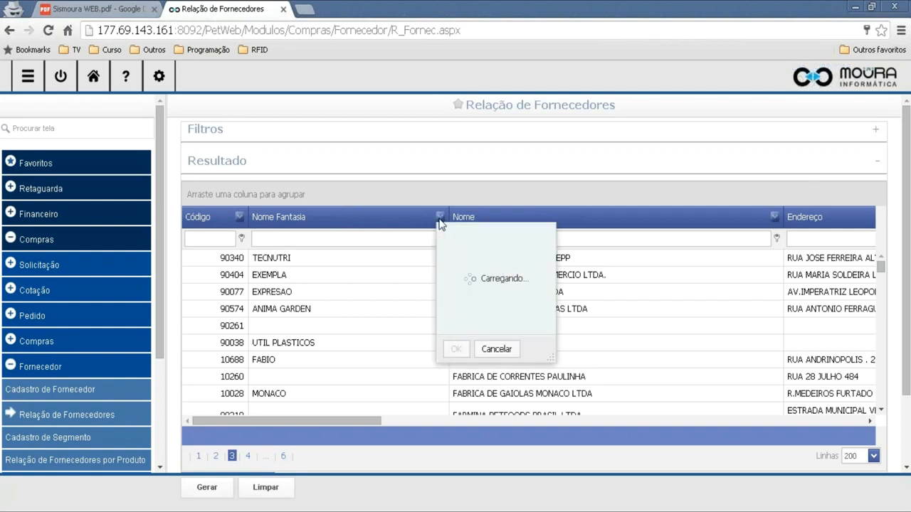
pyautogui.click(366, 323)
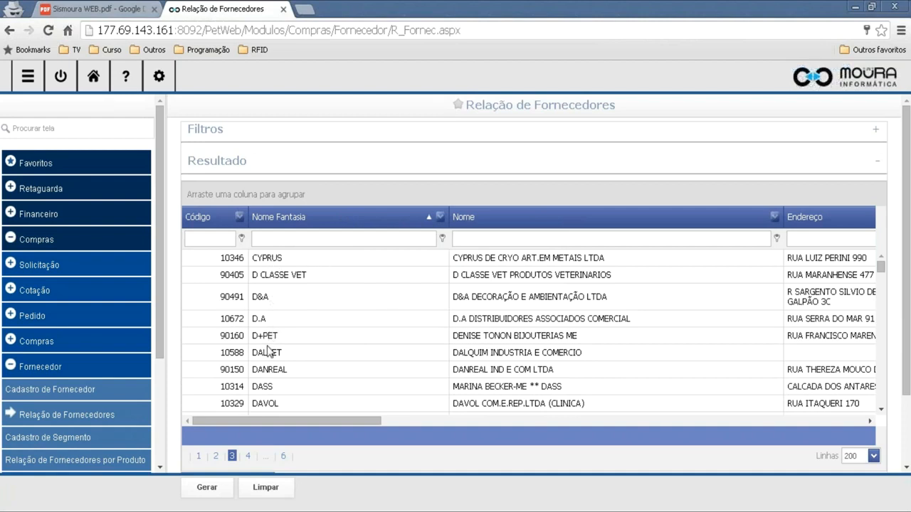
pyautogui.click(384, 224)
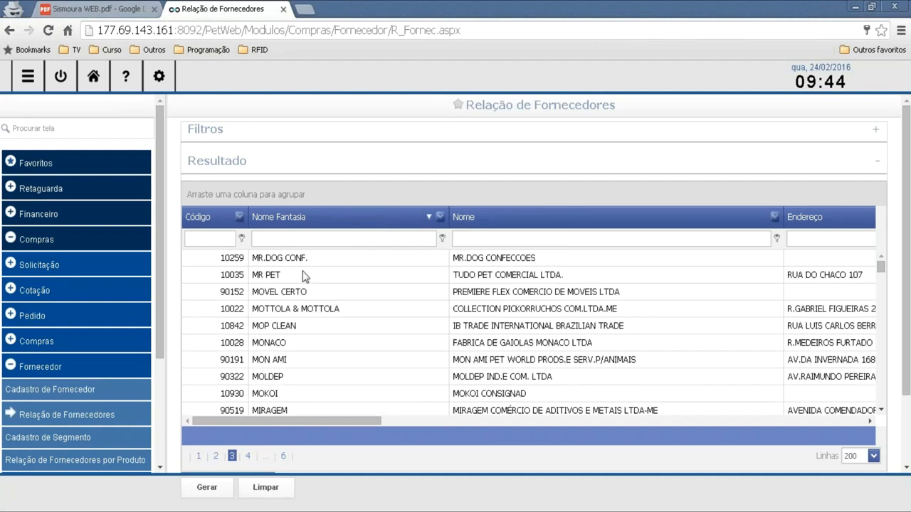
# Check the sorting options in the training guide and sort the supplier results by Nome with Classificação crescente
pyautogui.hotkey('ctrl', 'Tab')
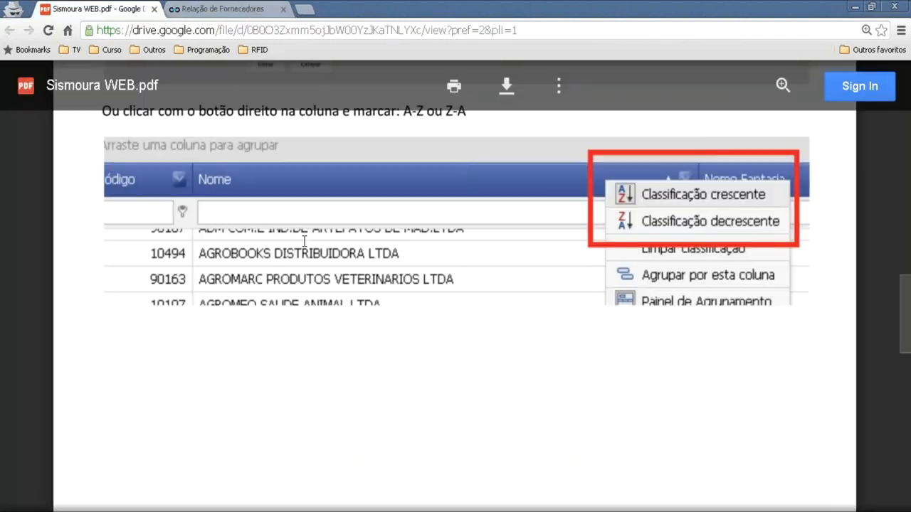
pyautogui.hotkey('ctrl', 'Tab')
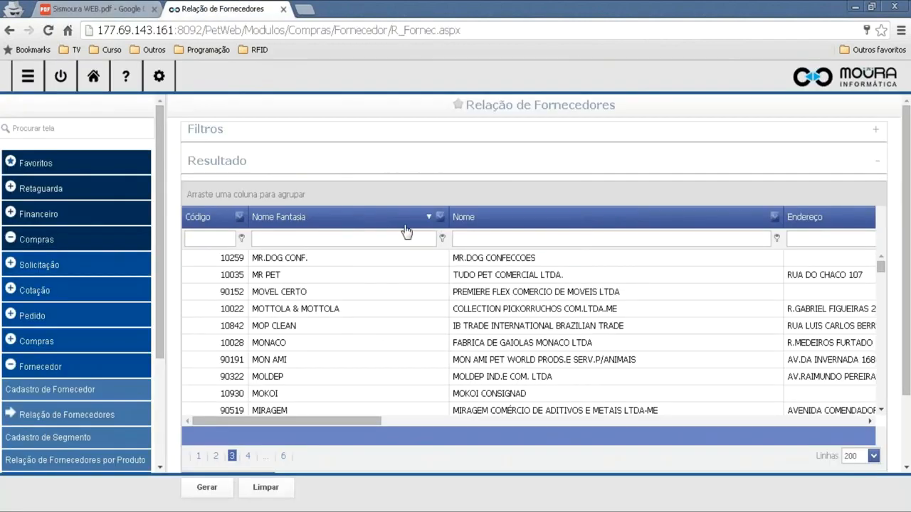
pyautogui.rightClick(520, 222)
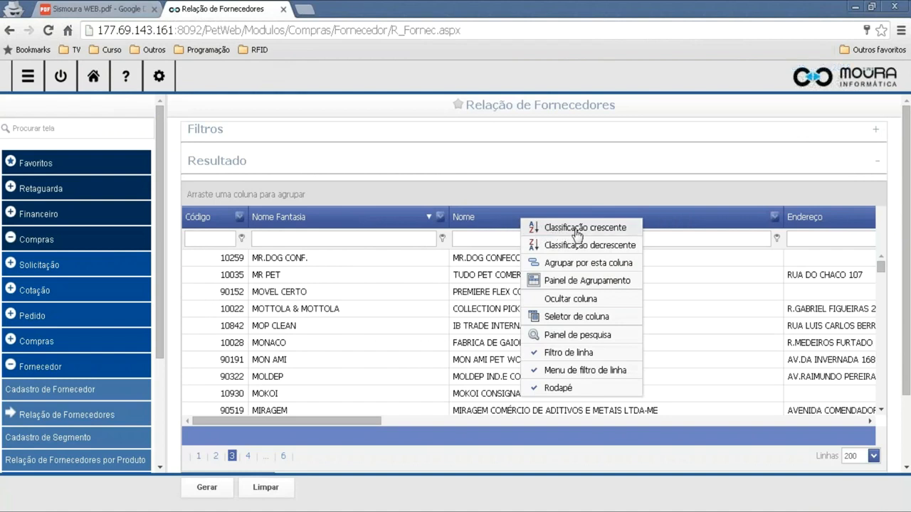
pyautogui.click(613, 231)
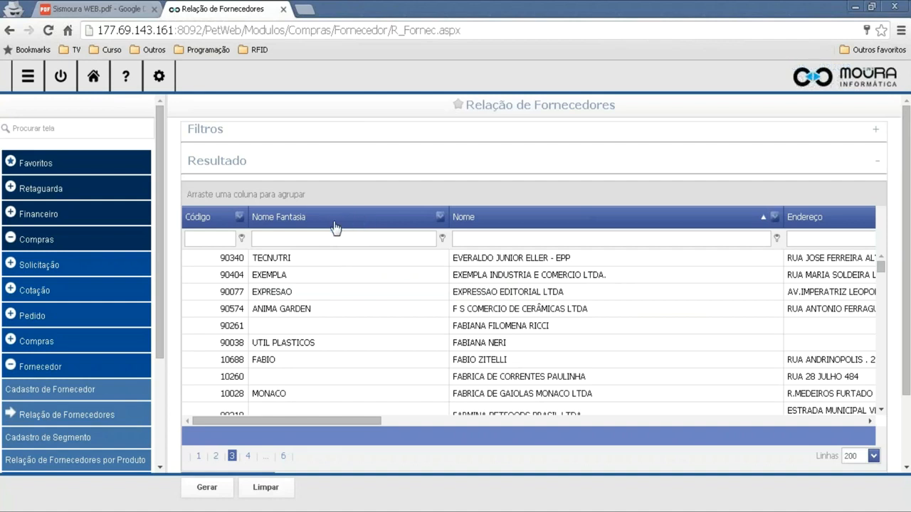
# Hide the Nome Fantasia column from the supplier results
pyautogui.rightClick(358, 218)
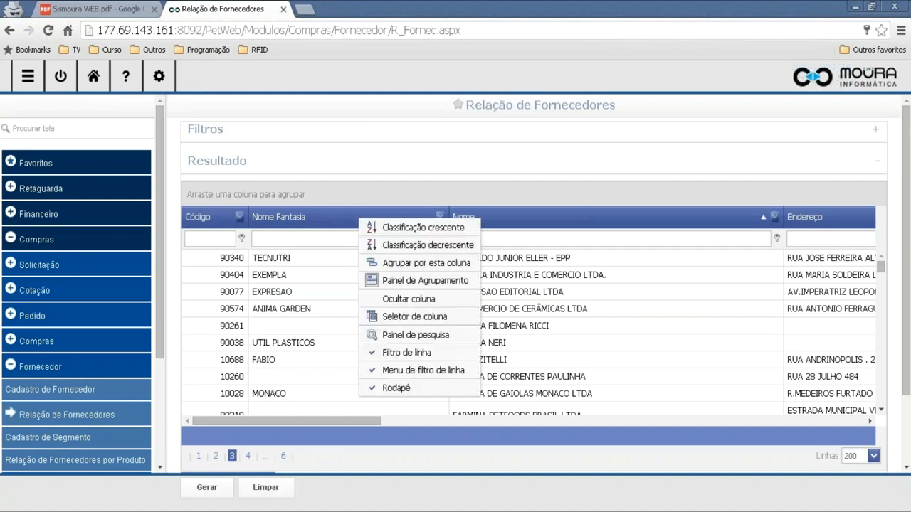
pyautogui.click(436, 300)
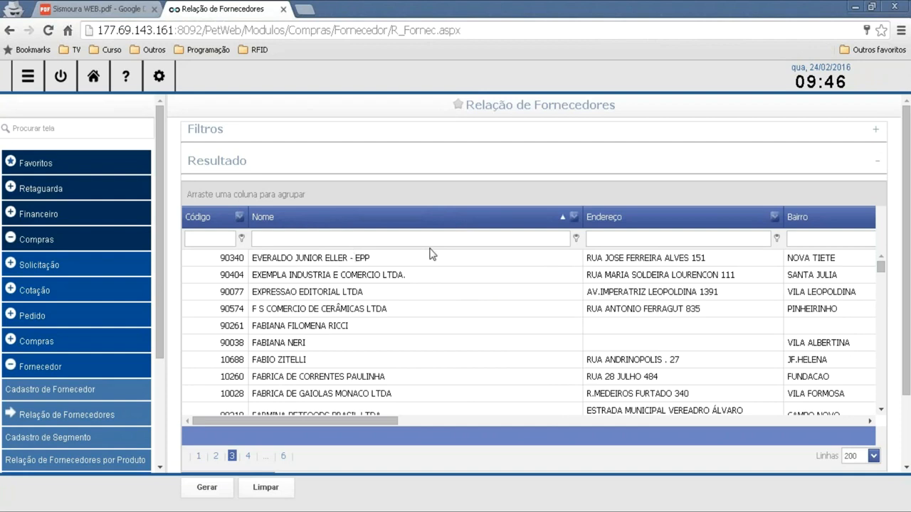
pyautogui.moveTo(311, 422); pyautogui.dragTo(232, 427)
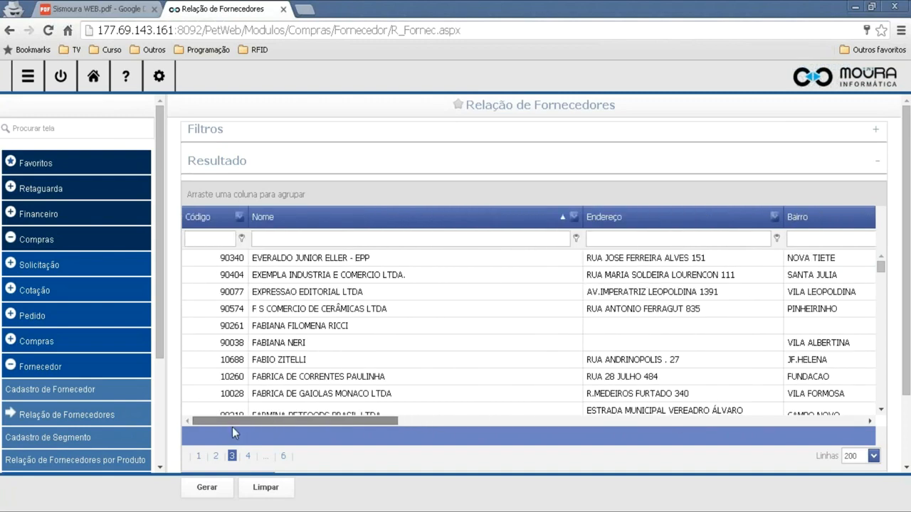
# Restore the Nome Fantasia column between Nome and Endereço using the Seletor de coluna, and close the selector
pyautogui.rightClick(432, 226)
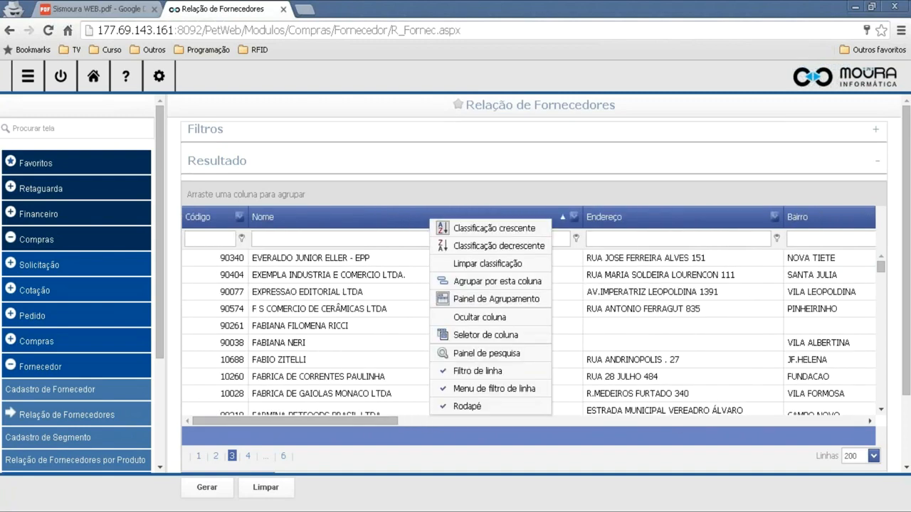
pyautogui.click(495, 342)
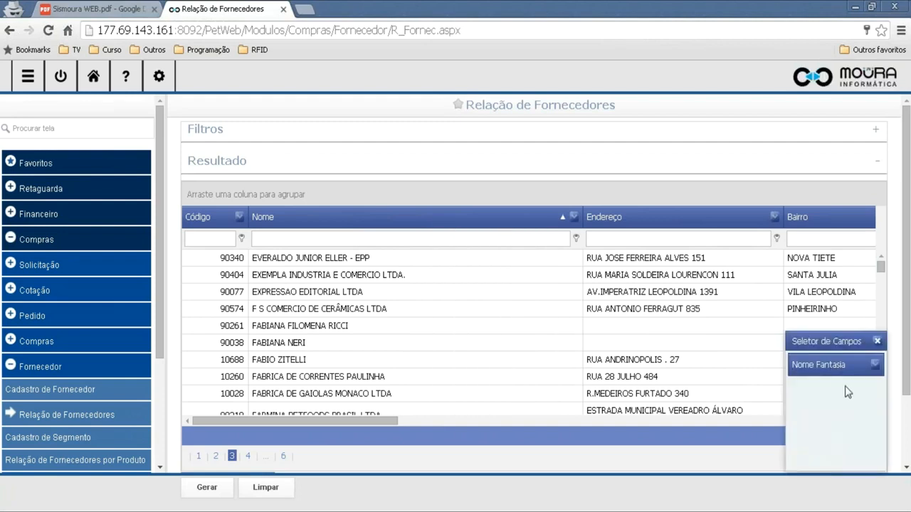
pyautogui.moveTo(808, 364)
pyautogui.mouseDown()
pyautogui.moveTo(712, 341)
pyautogui.moveTo(618, 272)
pyautogui.moveTo(591, 226)
pyautogui.mouseUp()
pyautogui.click(877, 341)
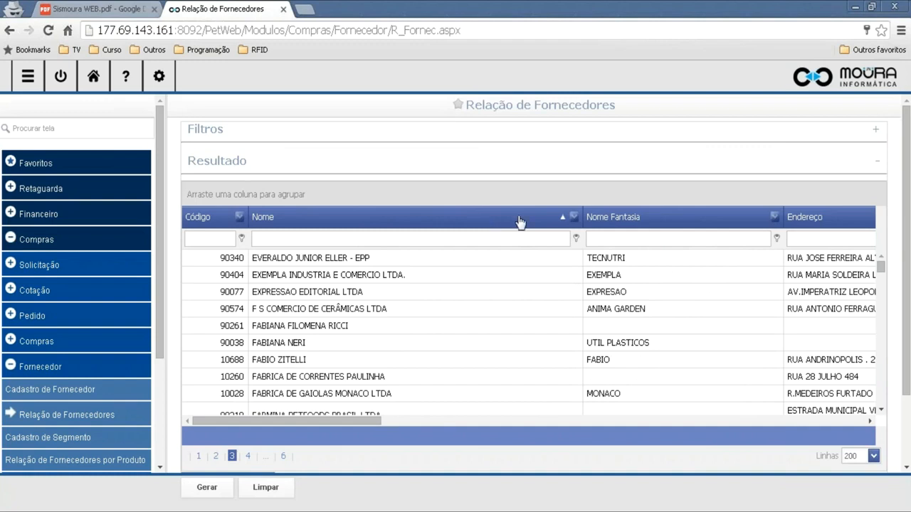
# Show the Painel de pesquisa above the supplier results
pyautogui.rightClick(490, 222)
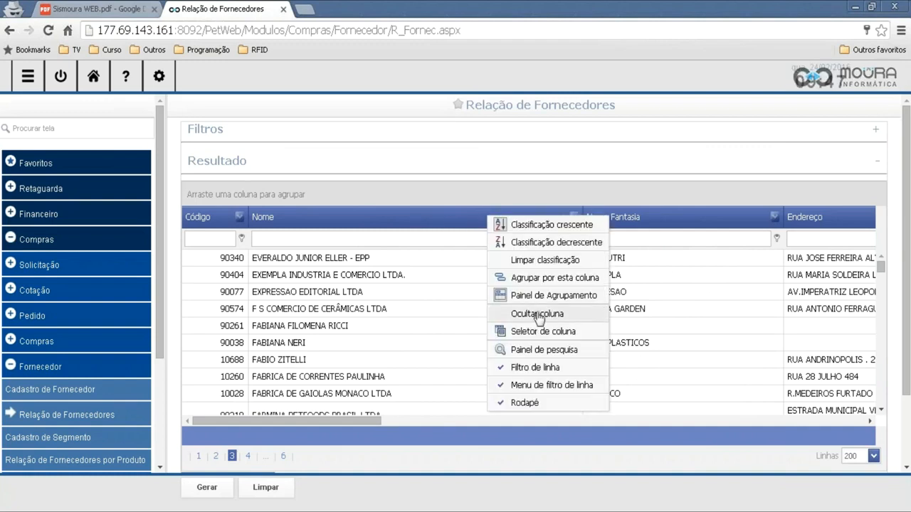
pyautogui.click(573, 351)
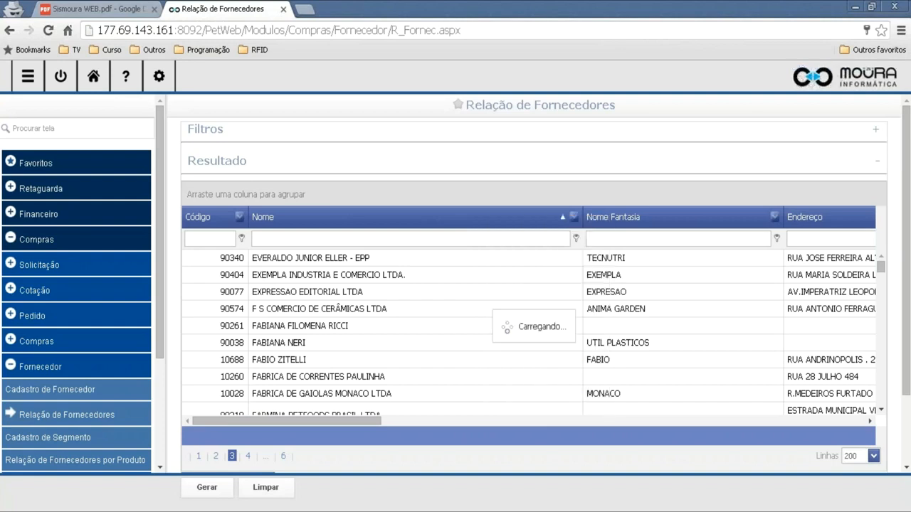
pyautogui.click(399, 271)
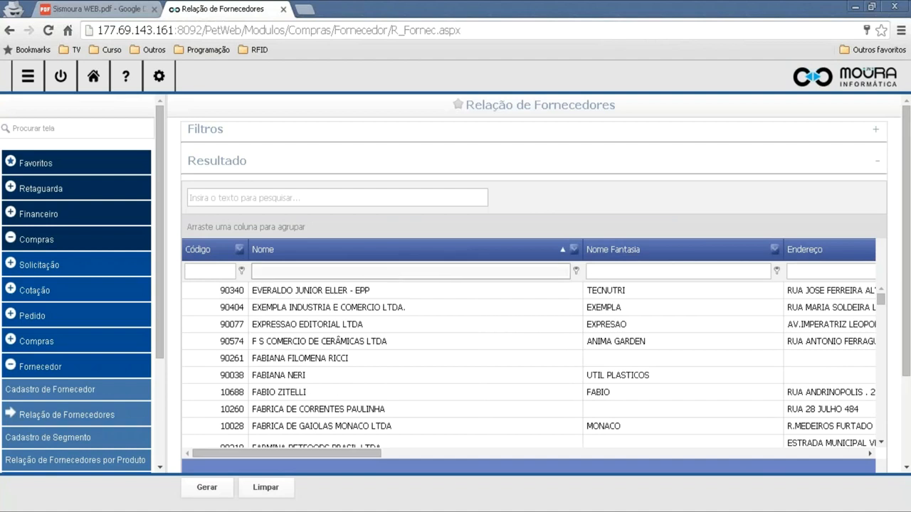
pyautogui.click(250, 202)
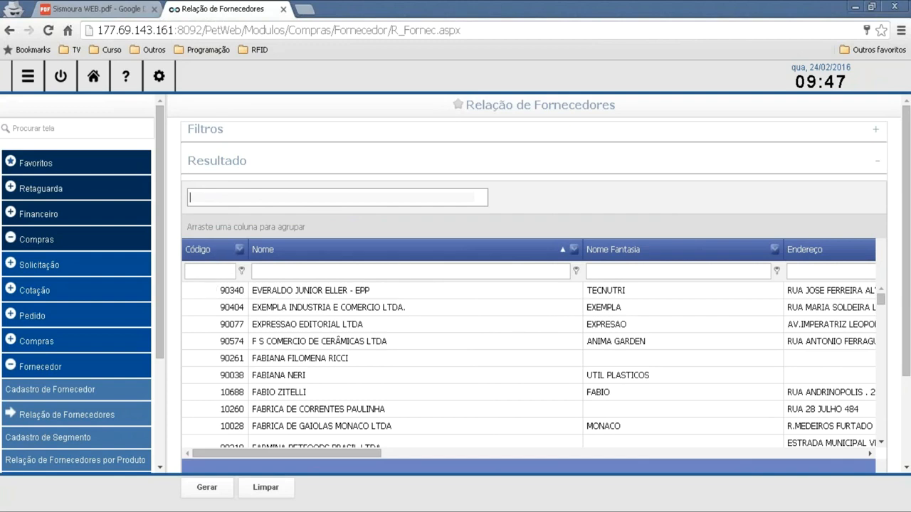
pyautogui.moveTo(361, 457); pyautogui.dragTo(852, 452)
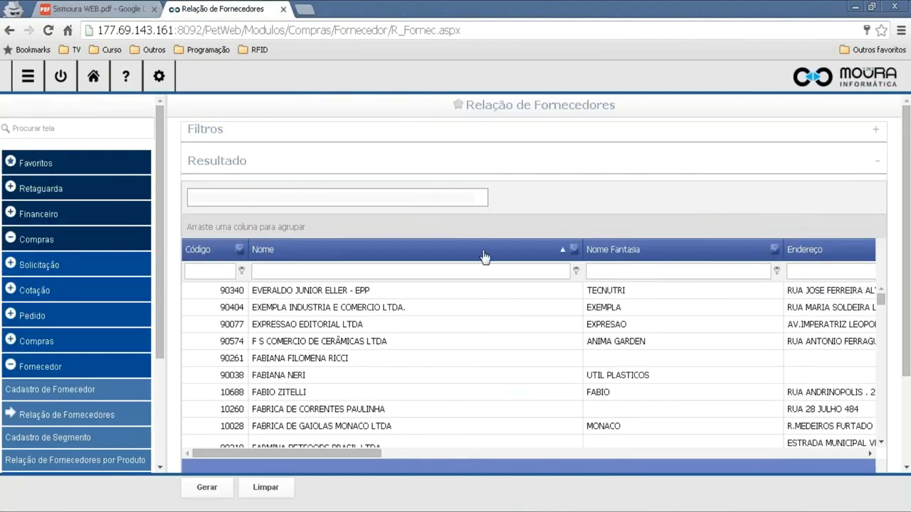
pyautogui.rightClick(484, 256)
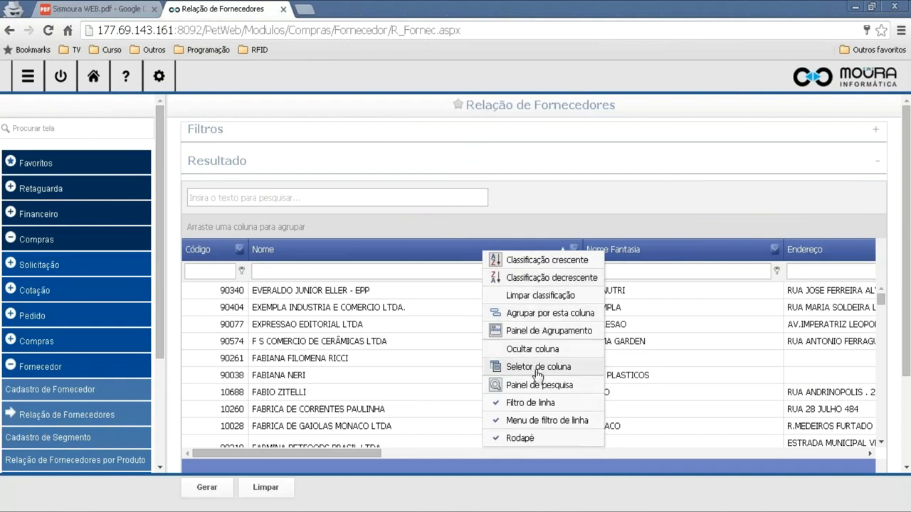
pyautogui.click(537, 370)
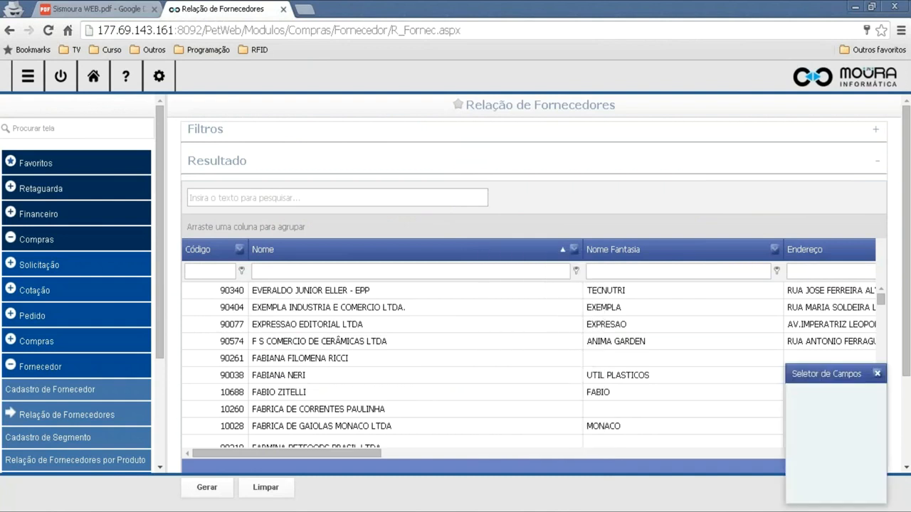
pyautogui.click(877, 374)
# Hide the Painel de pesquisa from the supplier results
pyautogui.rightClick(454, 255)
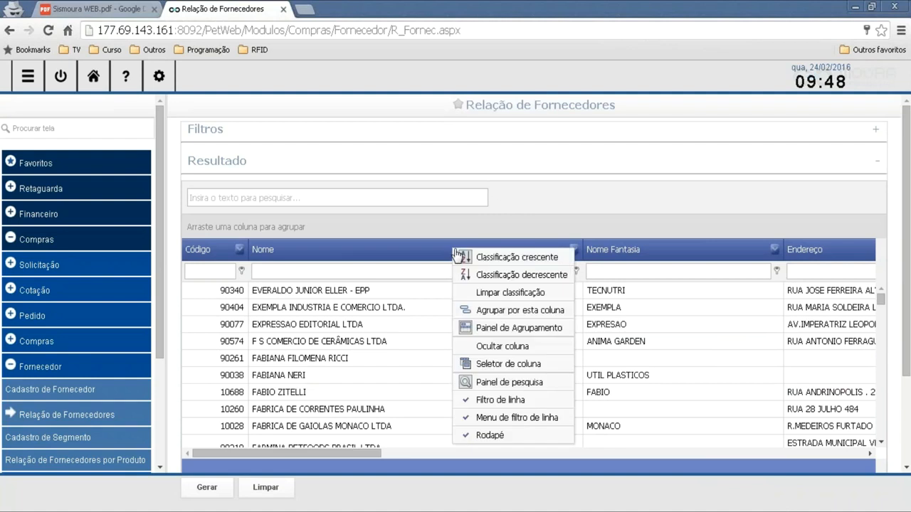
pyautogui.click(543, 385)
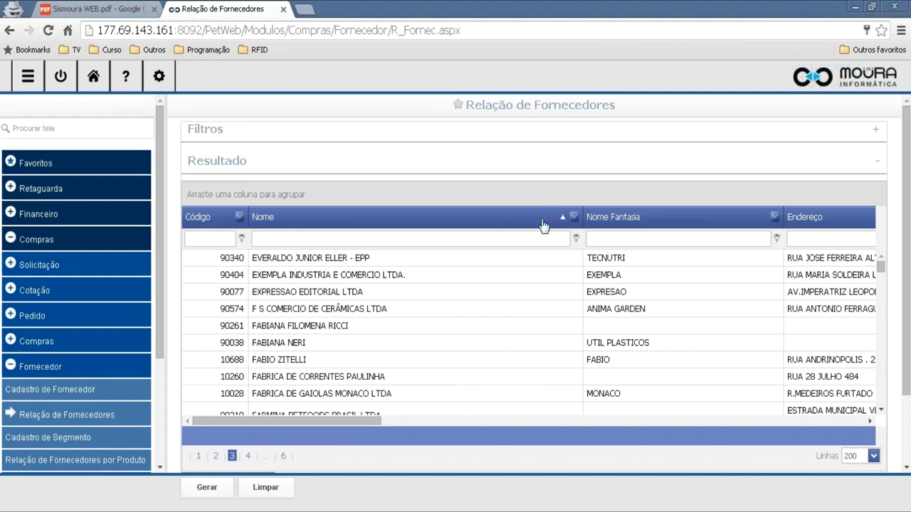
# Check the available report filters and group the supplier results by the Cidade column
pyautogui.moveTo(349, 423); pyautogui.dragTo(813, 436)
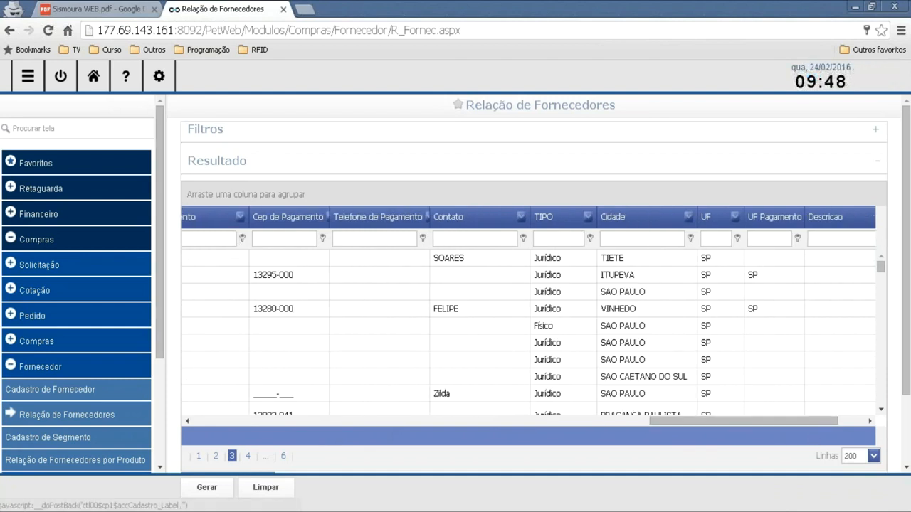
pyautogui.click(205, 135)
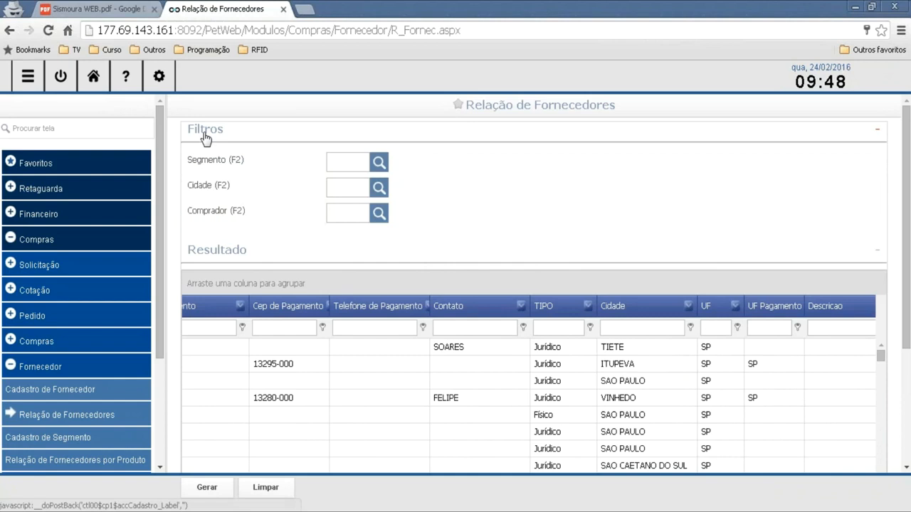
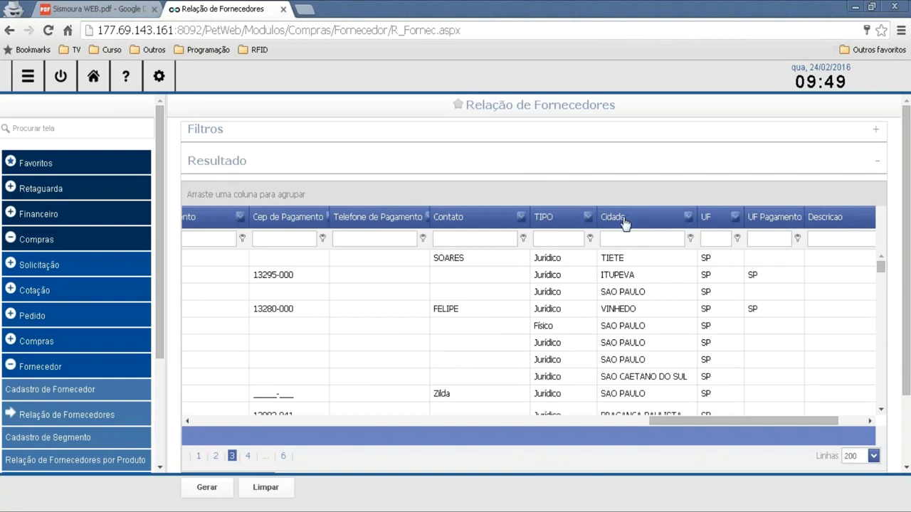
pyautogui.moveTo(624, 221); pyautogui.dragTo(243, 197)
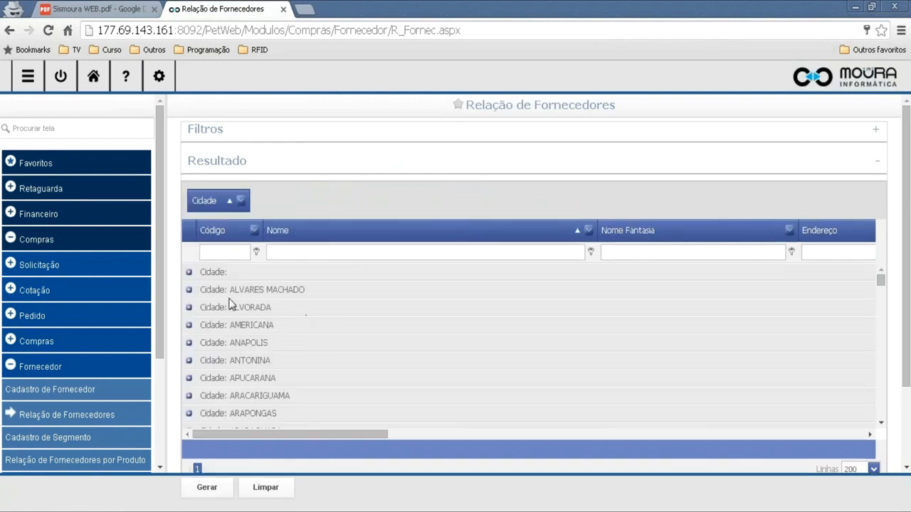
# Find the SAO PAULO city group in the grouped supplier results and expand it
pyautogui.scroll(-3, 256, 299)
pyautogui.scroll(-10, 255, 298)
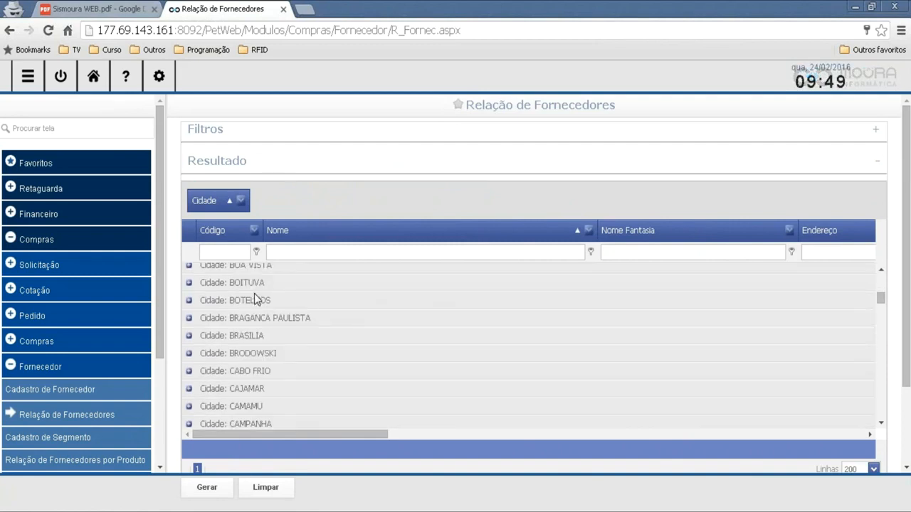
pyautogui.scroll(-15, 267, 307)
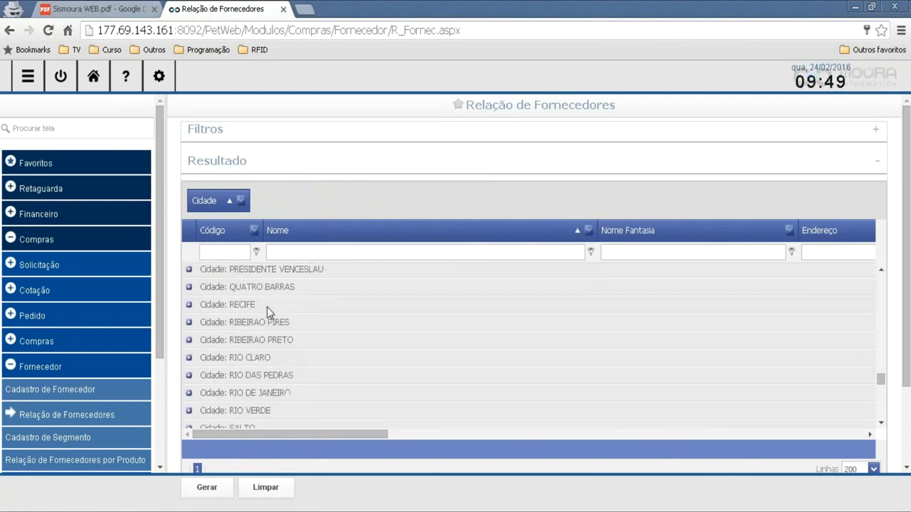
pyautogui.scroll(-4, 267, 307)
pyautogui.scroll(2, 269, 309)
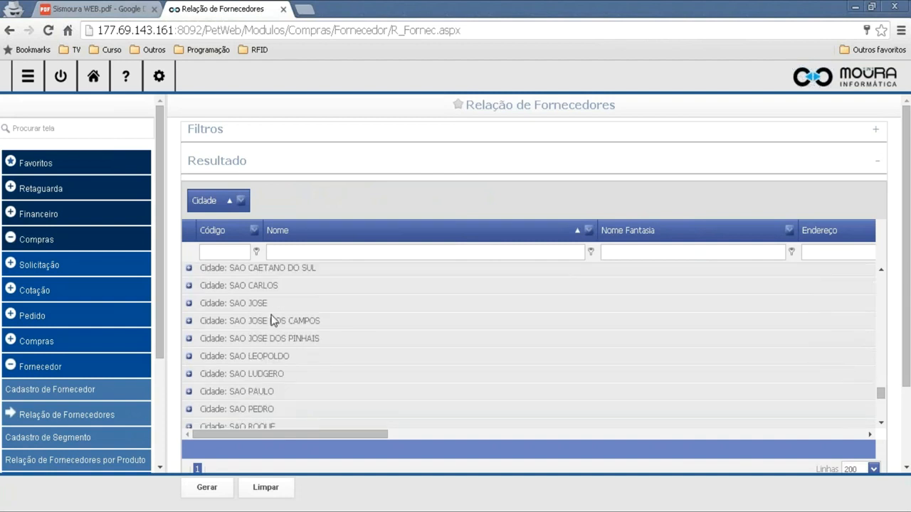
pyautogui.click(188, 392)
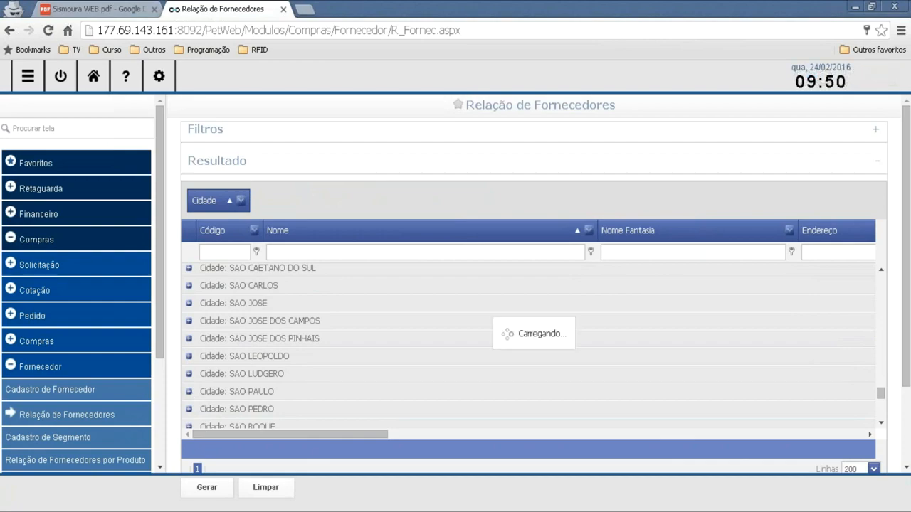
# Browse the grouped results and examine the suppliers listed under the expanded SAO PAULO group
pyautogui.scroll(10, 427, 356)
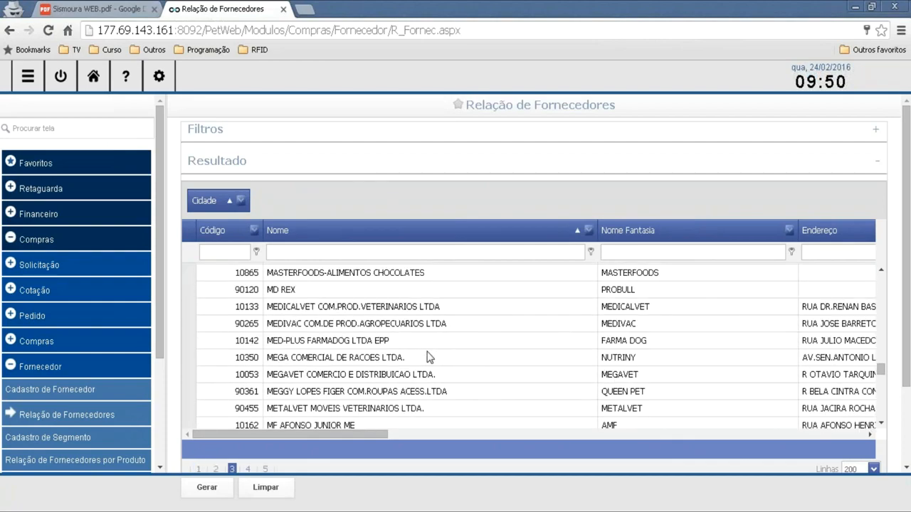
pyautogui.scroll(10, 427, 355)
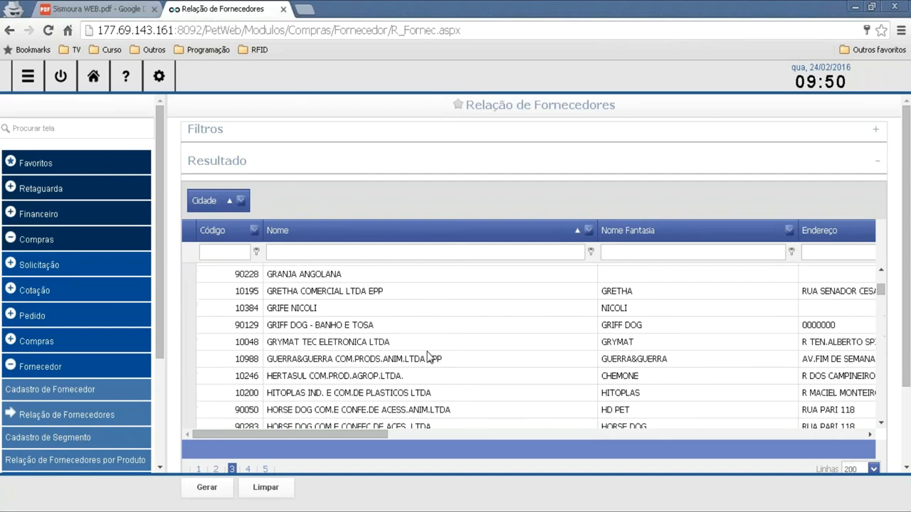
pyautogui.scroll(-5, 435, 329)
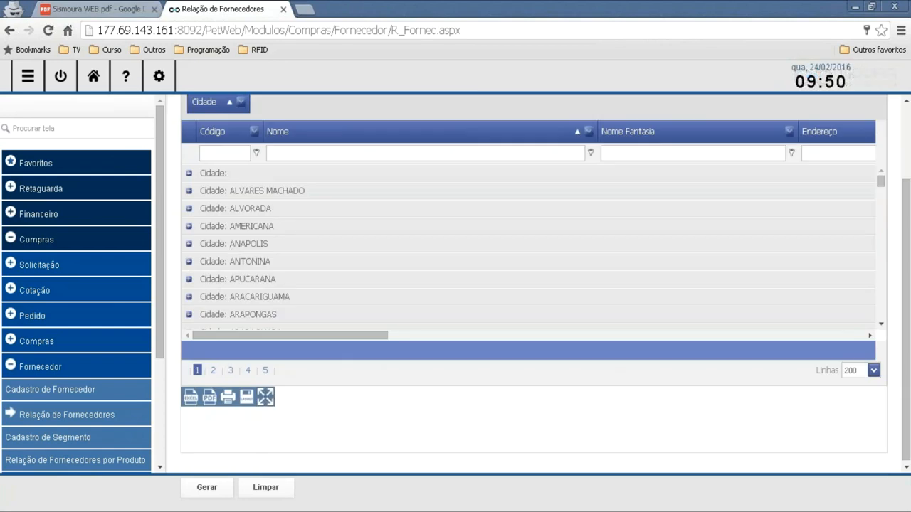
pyautogui.scroll(-15, 302, 234)
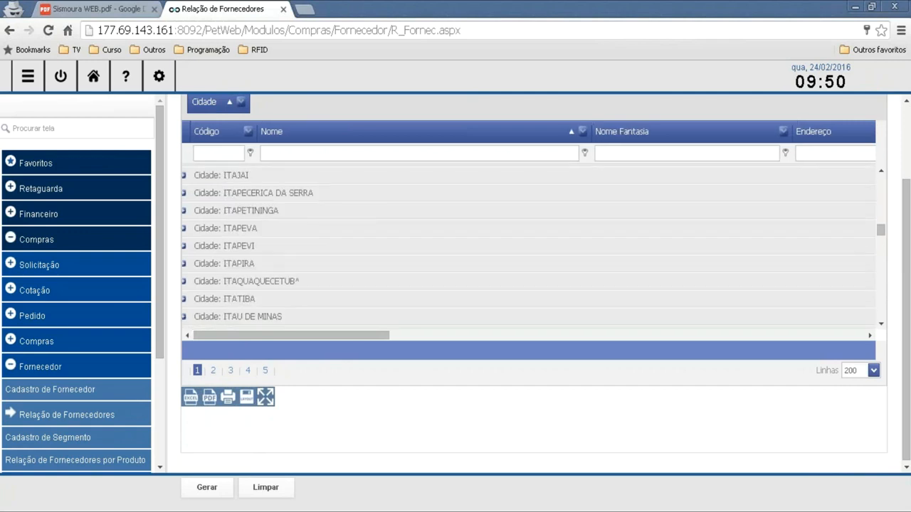
pyautogui.scroll(-12, 226, 285)
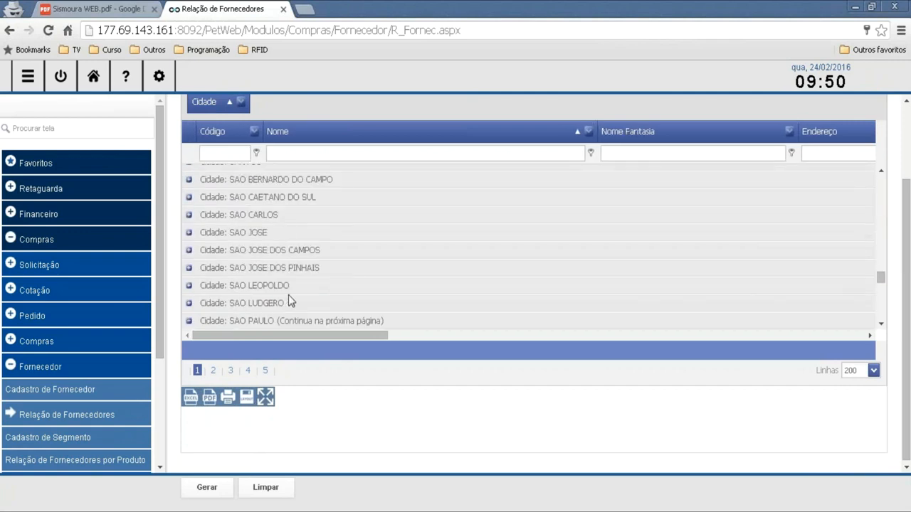
pyautogui.scroll(-3, 277, 304)
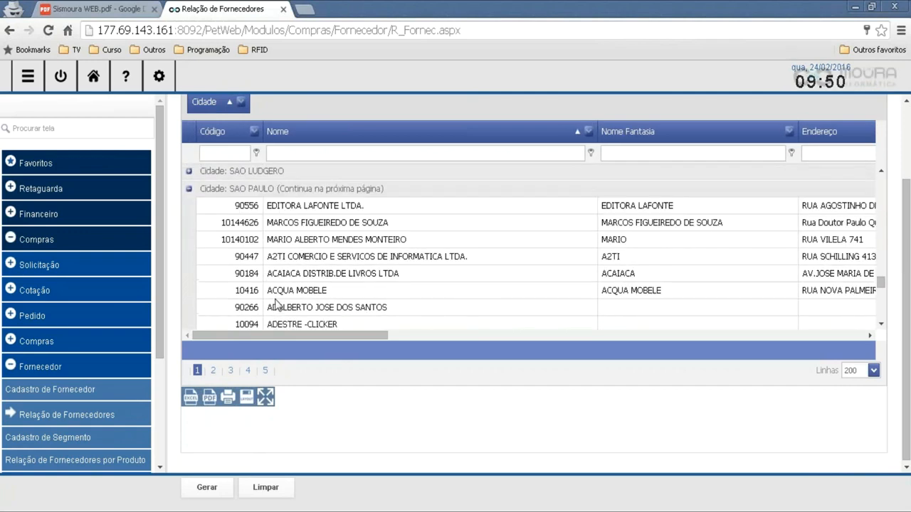
pyautogui.scroll(3, 249, 302)
pyautogui.scroll(-2, 231, 304)
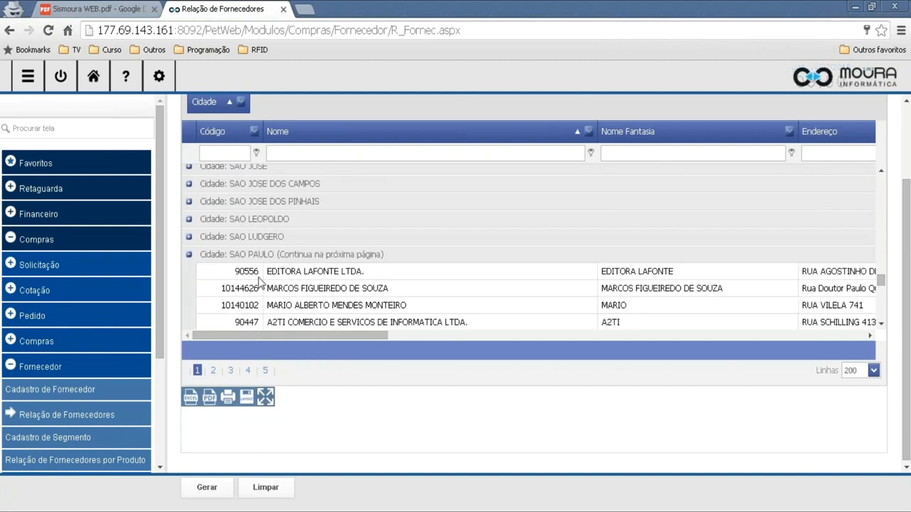
# Collapse the SAO PAULO group and expand it again
pyautogui.click(189, 255)
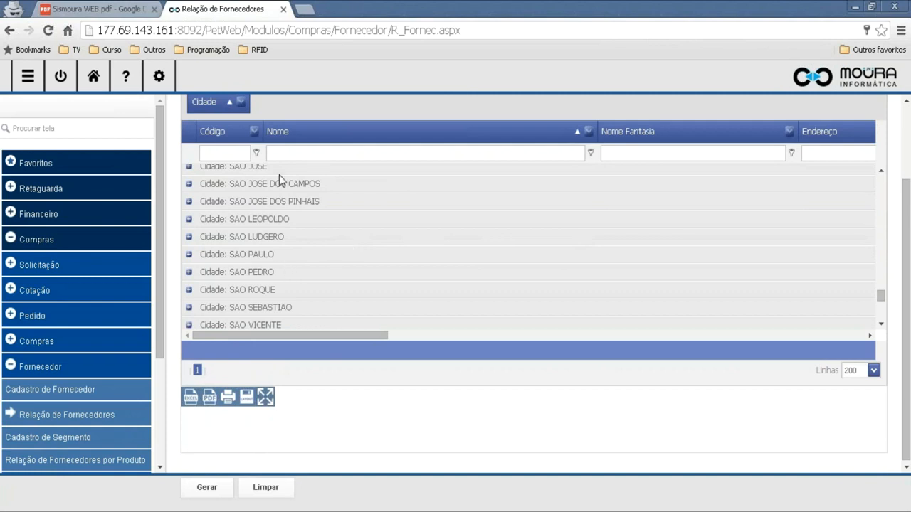
pyautogui.scroll(2, 274, 199)
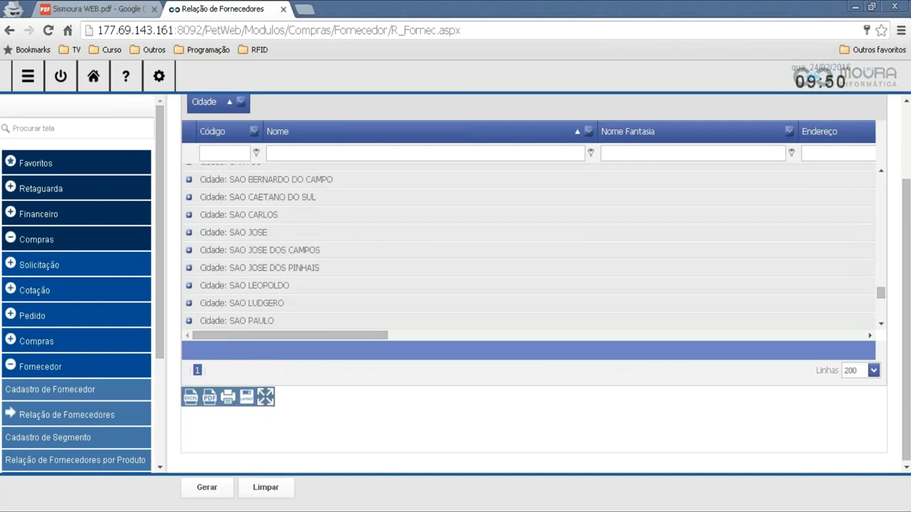
pyautogui.scroll(2, 378, 118)
pyautogui.scroll(-1, 378, 118)
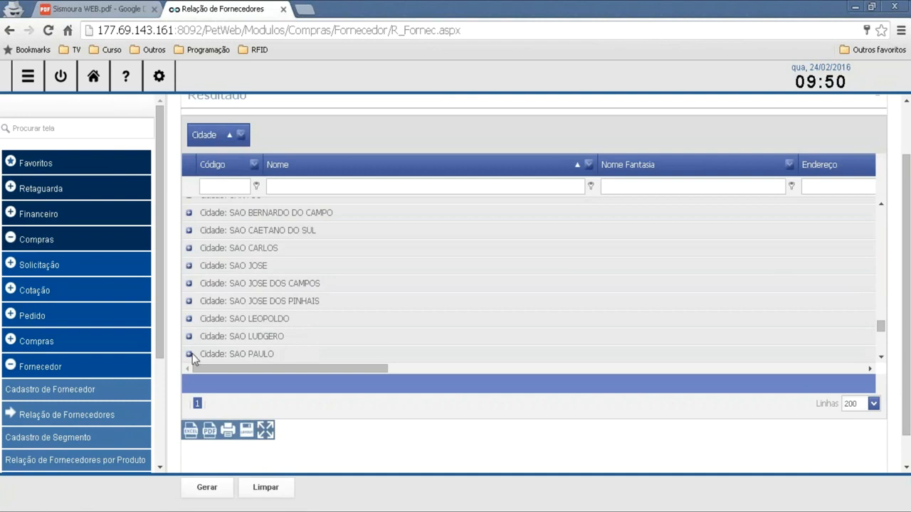
pyautogui.click(190, 354)
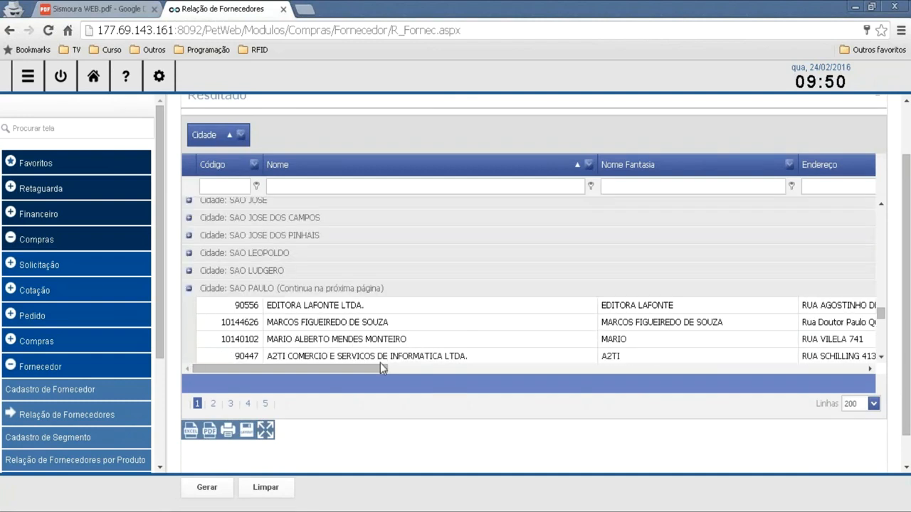
# Add Cep de Pagamento as a second grouping level after Cidade in the supplier results
pyautogui.moveTo(380, 367); pyautogui.dragTo(649, 370)
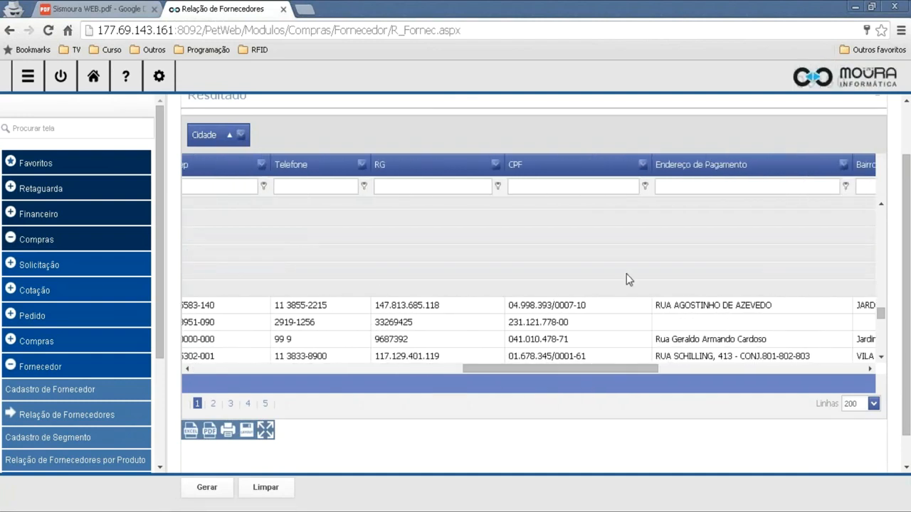
pyautogui.moveTo(564, 374); pyautogui.dragTo(715, 373)
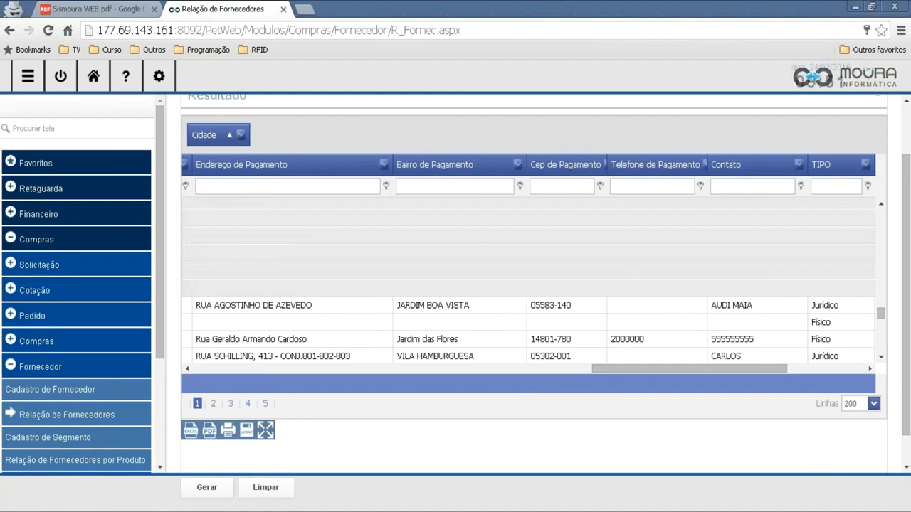
pyautogui.moveTo(484, 147); pyautogui.dragTo(438, 135)
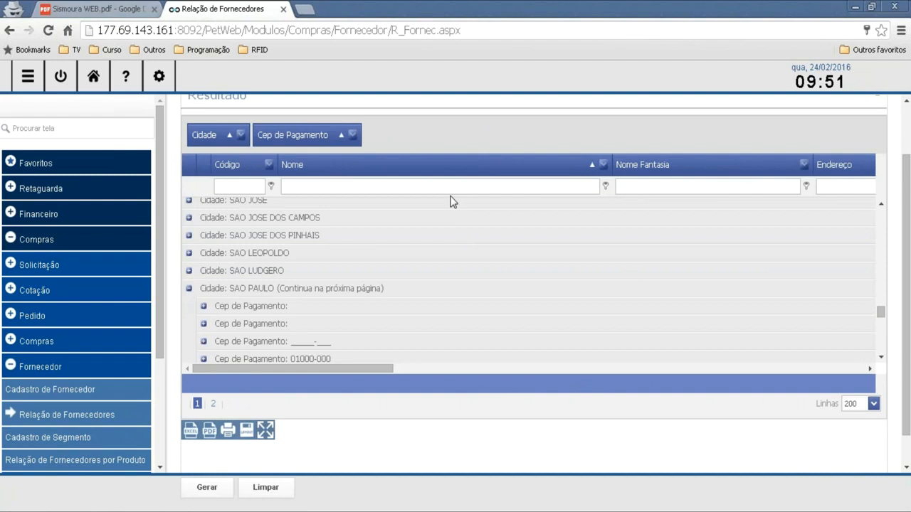
# Expand the Cep de Pagamento groups 01140-001 and 01207-001 under SAO PAULO
pyautogui.scroll(-1, 447, 221)
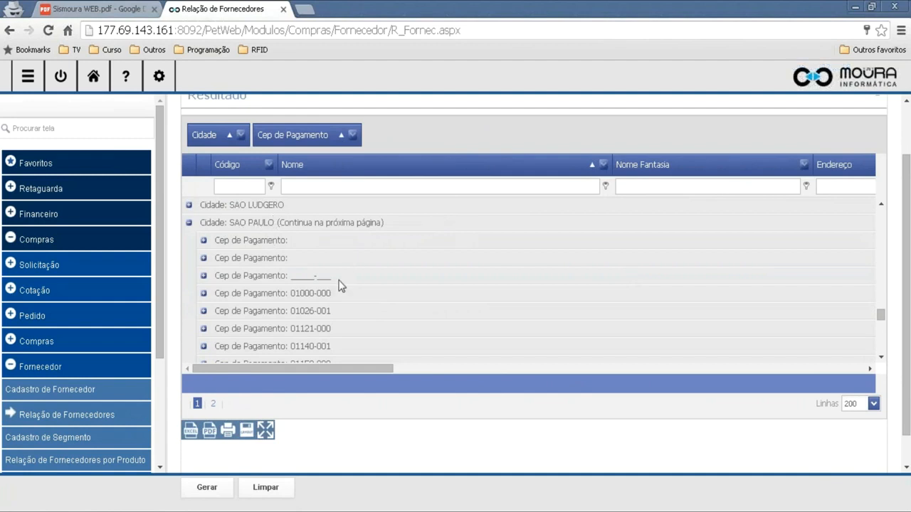
pyautogui.scroll(-1, 339, 284)
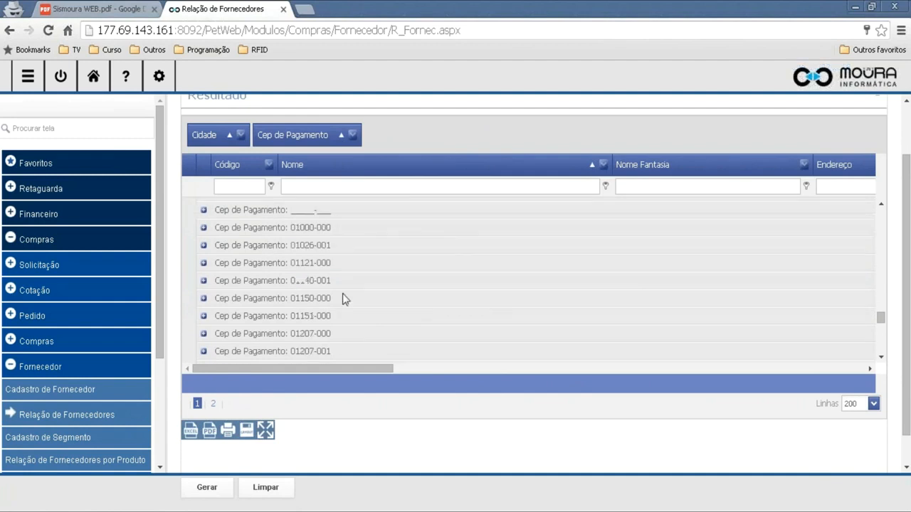
pyautogui.click(204, 282)
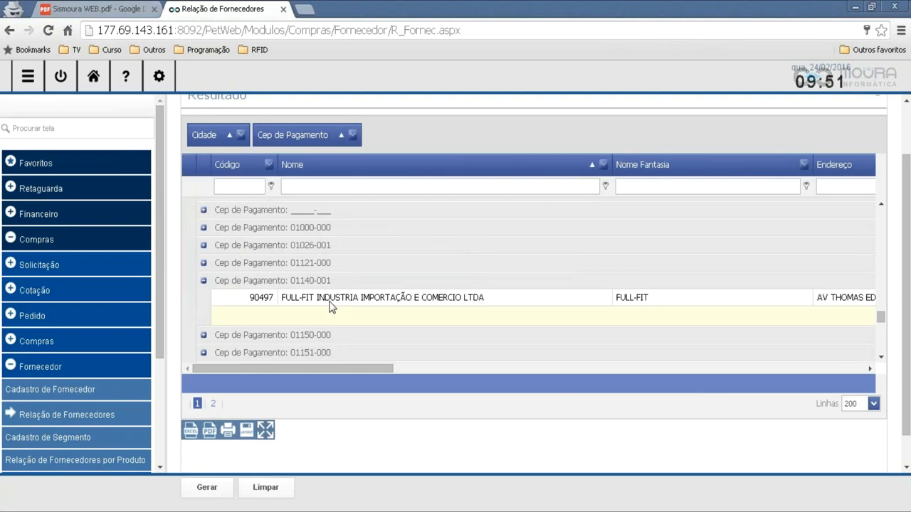
pyautogui.scroll(-3, 330, 306)
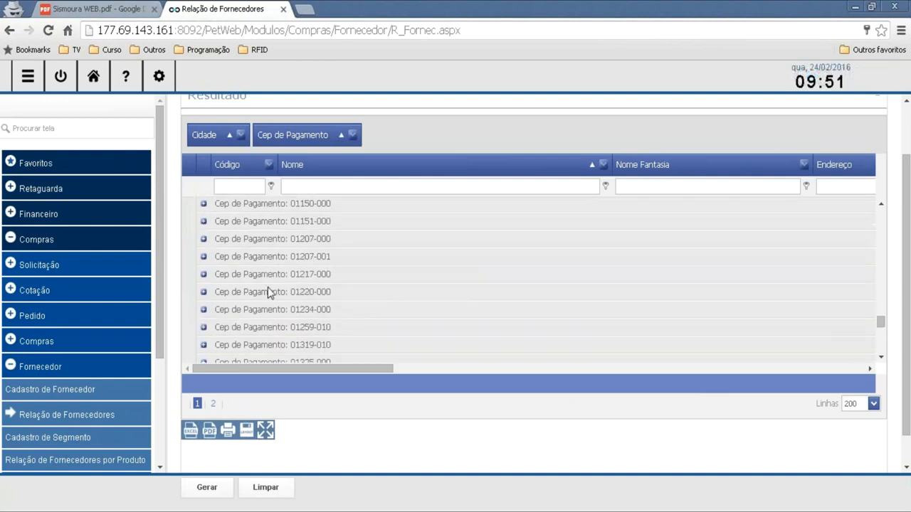
pyautogui.click(204, 261)
pyautogui.moveTo(292, 368); pyautogui.dragTo(687, 362)
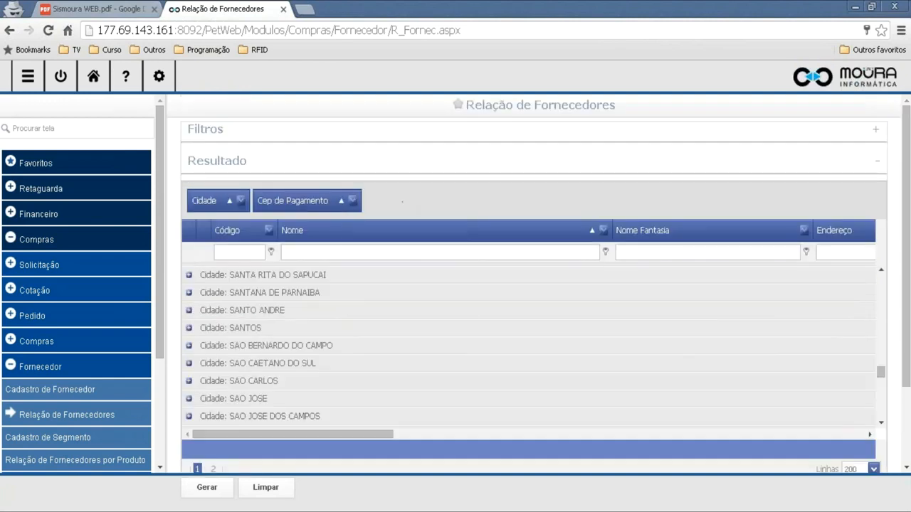
# Browse the postal codes available in the filter list of the Cep de Pagamento grouping column
pyautogui.click(352, 201)
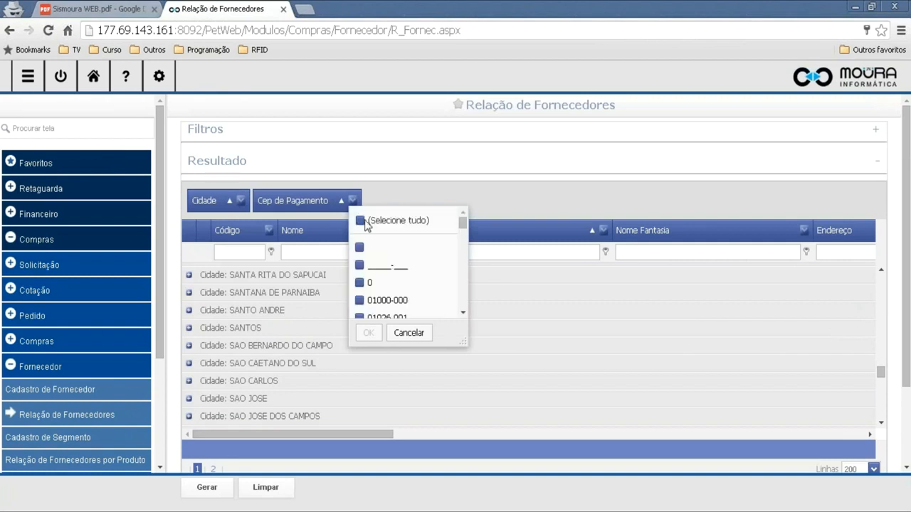
pyautogui.scroll(-3, 446, 254)
pyautogui.scroll(3, 447, 254)
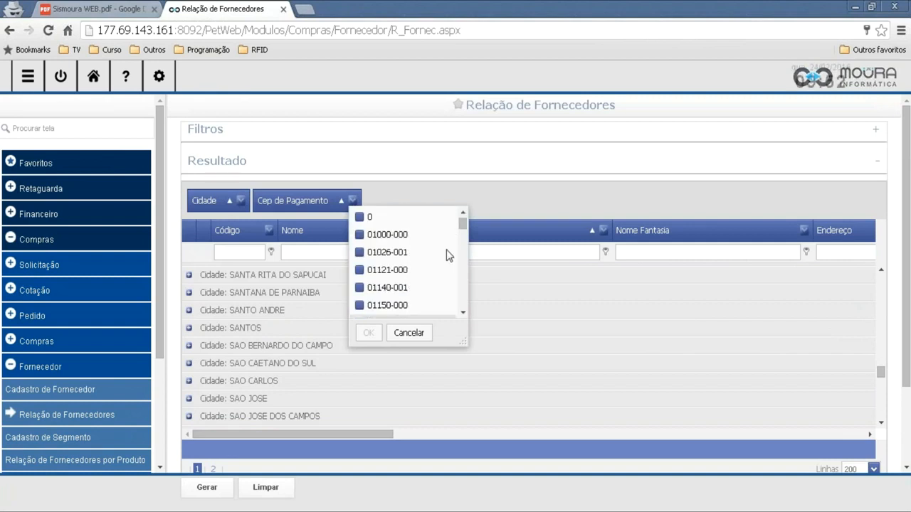
pyautogui.moveTo(463, 222); pyautogui.dragTo(464, 254)
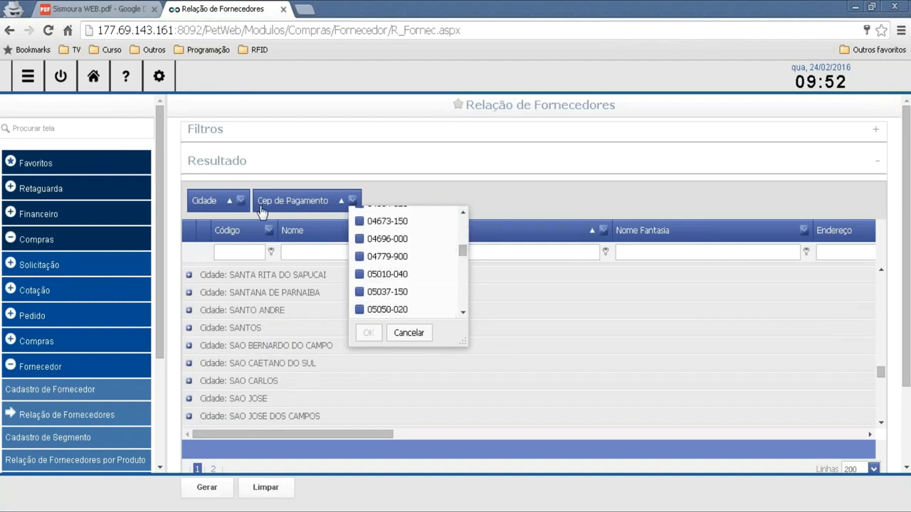
pyautogui.click(240, 206)
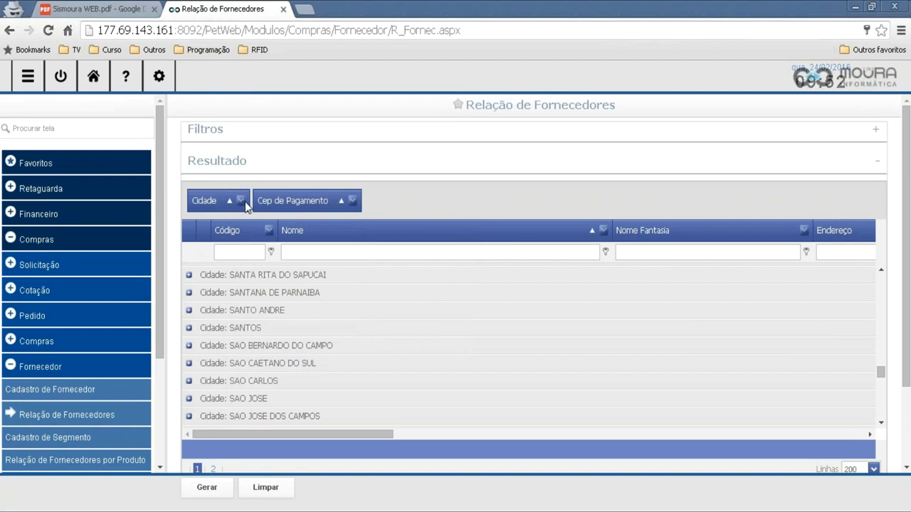
# Filter the Cidade grouping to show only ALVORADA, AMERICANA and ANAPOLIS
pyautogui.click(246, 206)
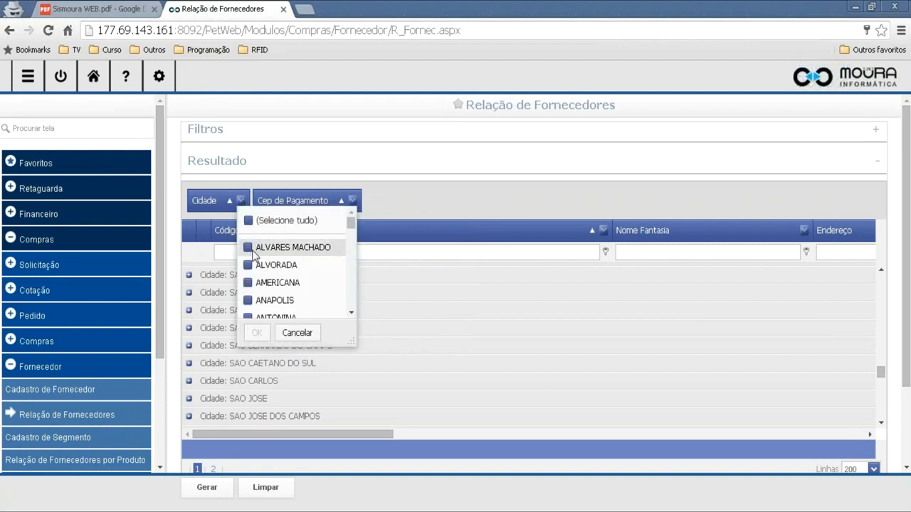
pyautogui.click(249, 254)
pyautogui.click(249, 266)
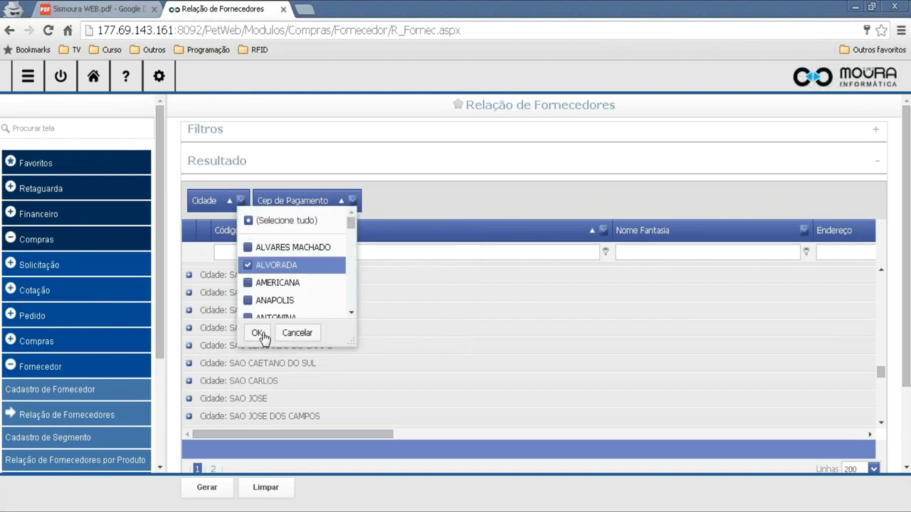
pyautogui.click(262, 332)
pyautogui.click(251, 283)
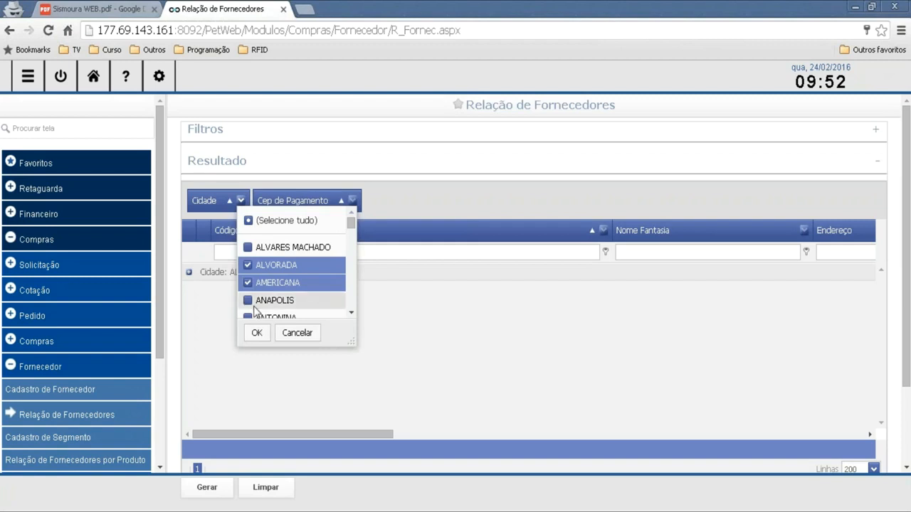
pyautogui.click(254, 304)
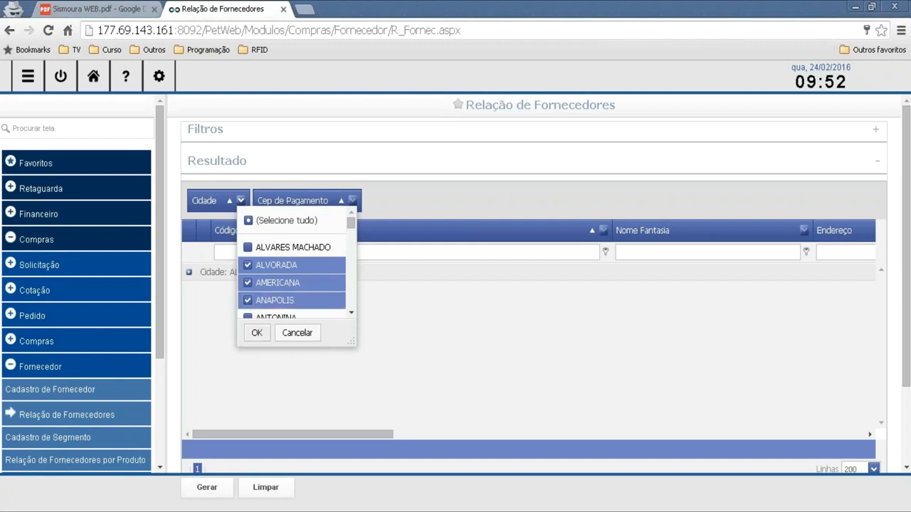
pyautogui.click(256, 333)
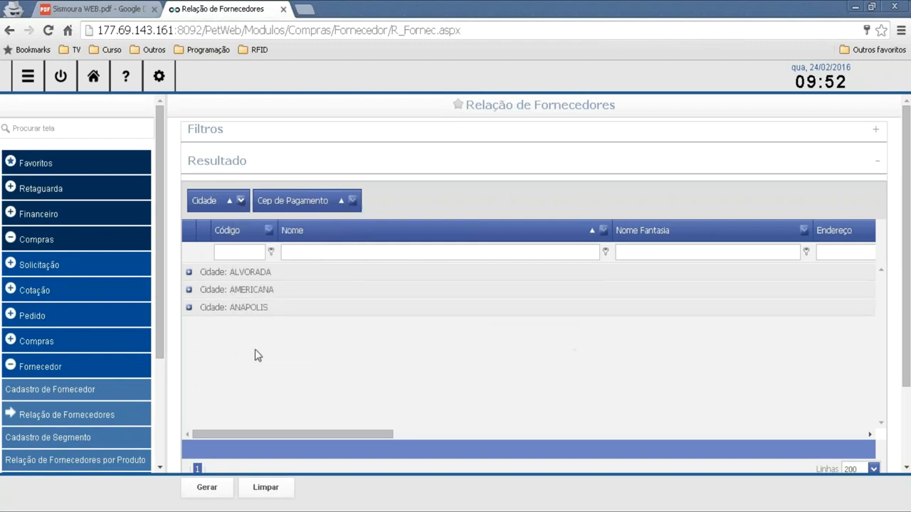
# Expand the ALVORADA group and its Cep de Pagamento subgroup, collapse the city again and review the cities selected in the Cidade filter
pyautogui.click(189, 274)
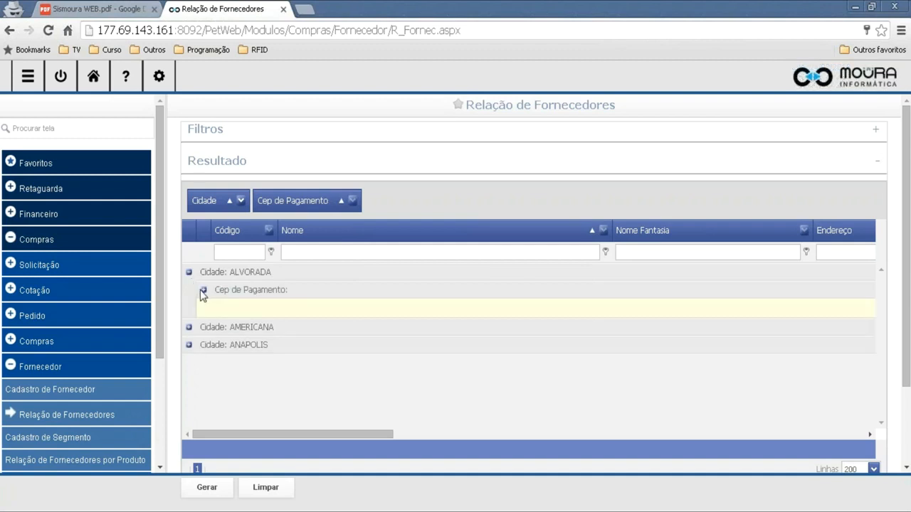
pyautogui.click(204, 291)
pyautogui.click(189, 273)
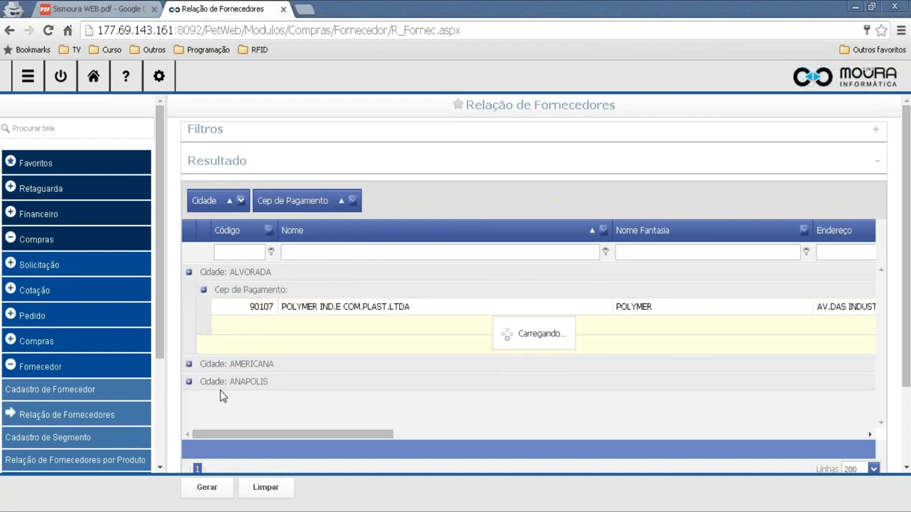
pyautogui.click(241, 202)
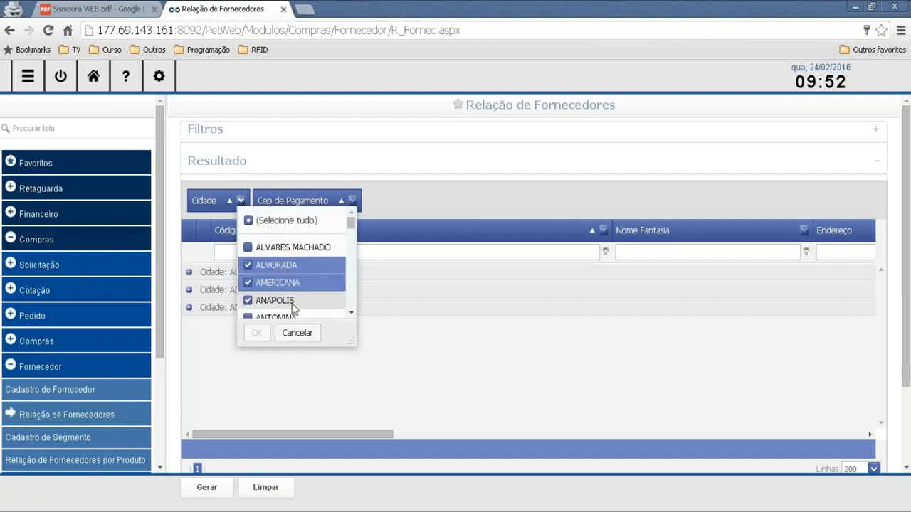
# Remove Cidade from the grouping and clear the remaining grouping with Limpar agrupamento
pyautogui.moveTo(210, 202); pyautogui.dragTo(815, 238)
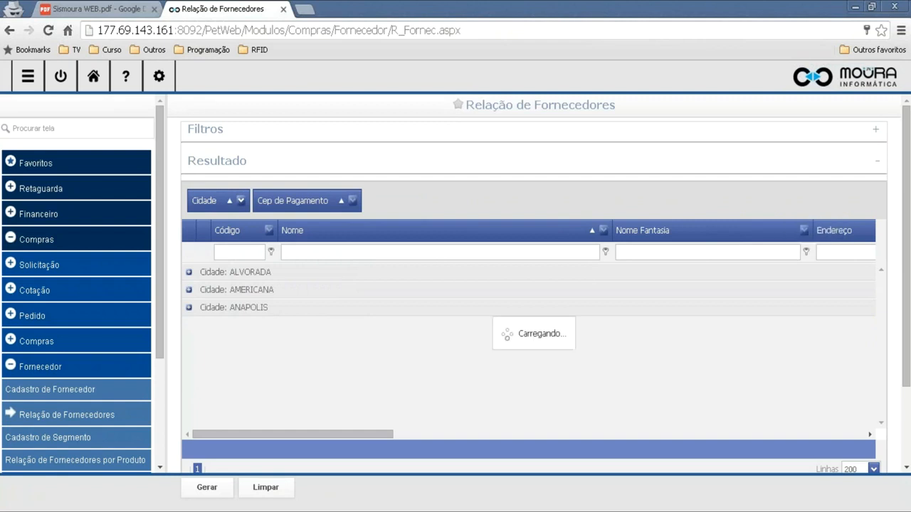
pyautogui.rightClick(727, 205)
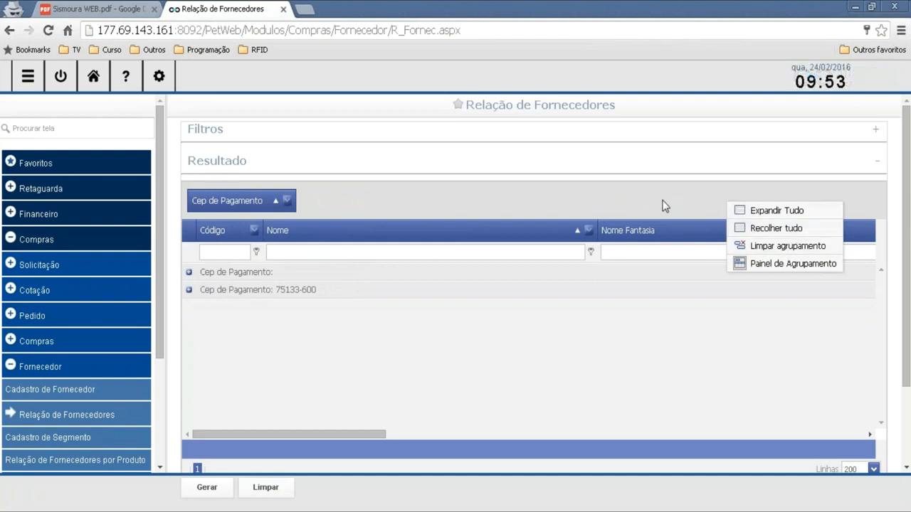
pyautogui.click(780, 248)
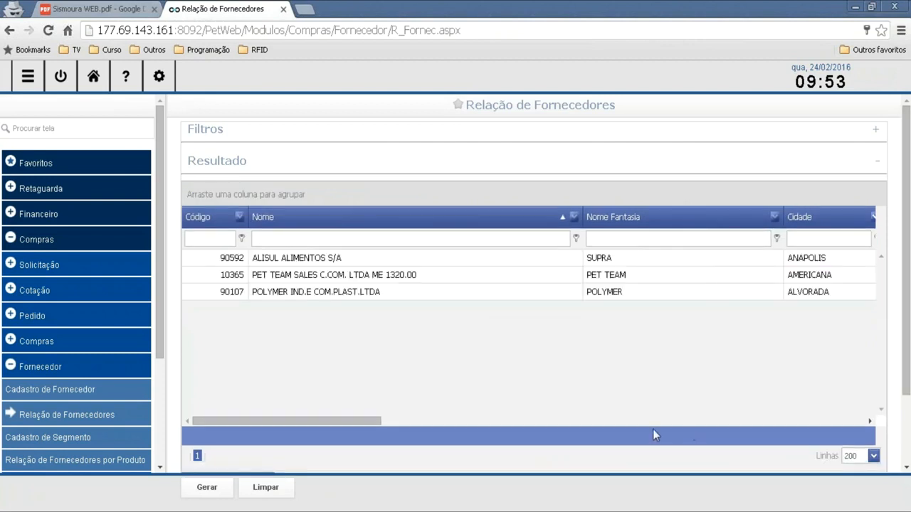
# Look over the columns of the ungrouped supplier list and check the training guide's instructions on counting grid records
pyautogui.moveTo(369, 422); pyautogui.dragTo(477, 419)
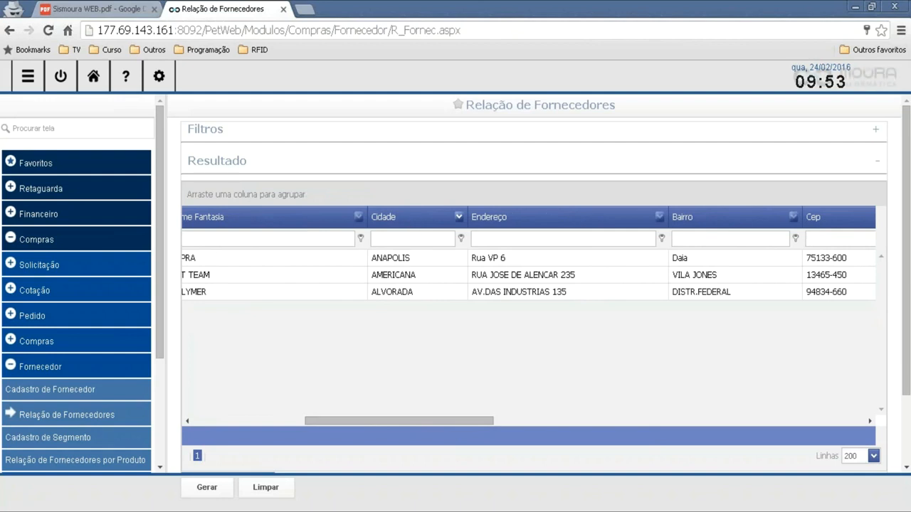
pyautogui.moveTo(319, 421); pyautogui.dragTo(237, 427)
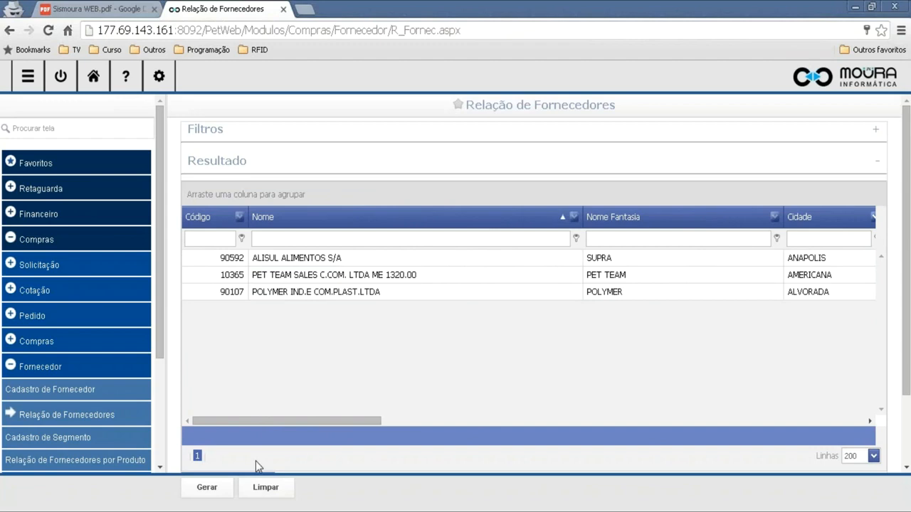
pyautogui.moveTo(266, 422); pyautogui.dragTo(287, 426)
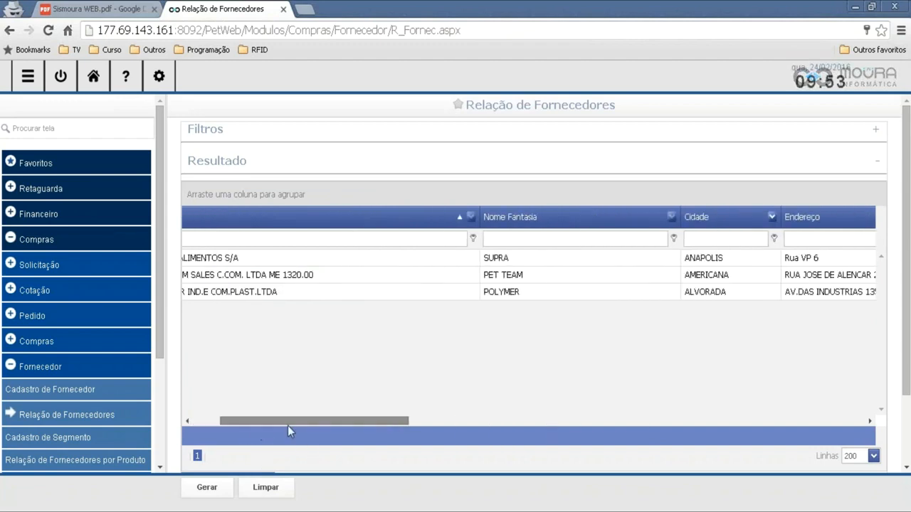
pyautogui.click(93, 9)
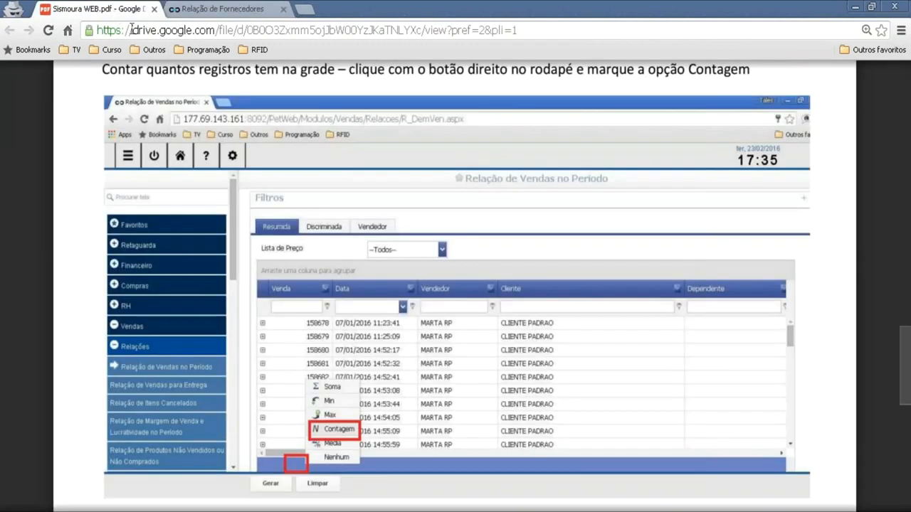
pyautogui.click(217, 9)
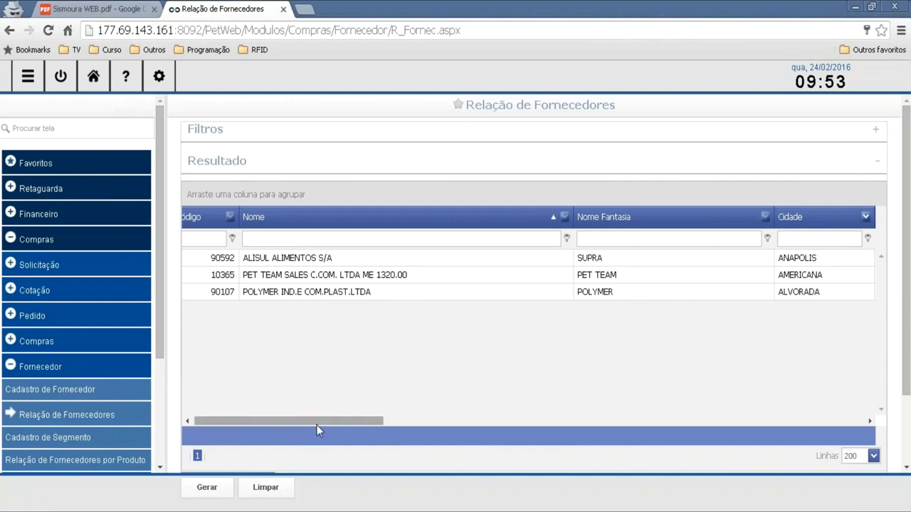
# Show the Relação de Vendas no Período report and apply Contagem to the footer of its Venda column
pyautogui.moveTo(157, 344)
pyautogui.mouseDown()
pyautogui.moveTo(160, 361)
pyautogui.moveTo(157, 335)
pyautogui.mouseUp()
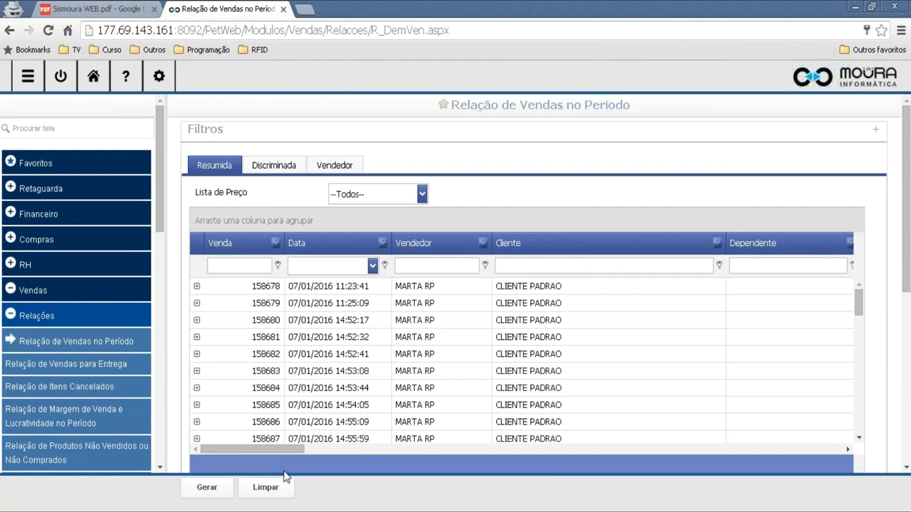
pyautogui.rightClick(248, 464)
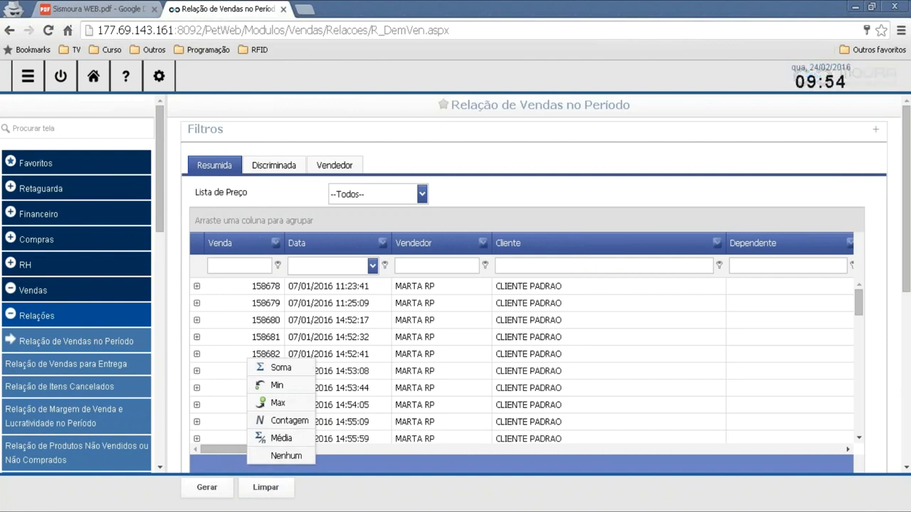
pyautogui.click(326, 462)
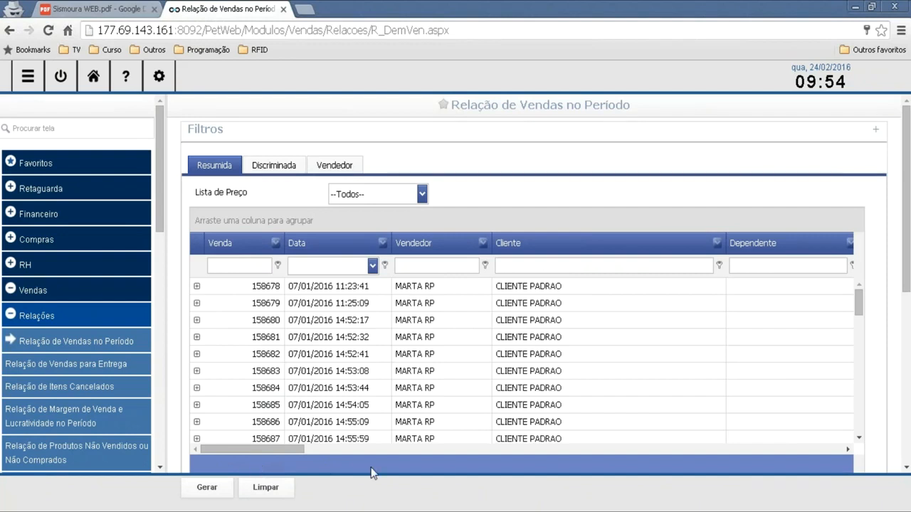
pyautogui.rightClick(224, 469)
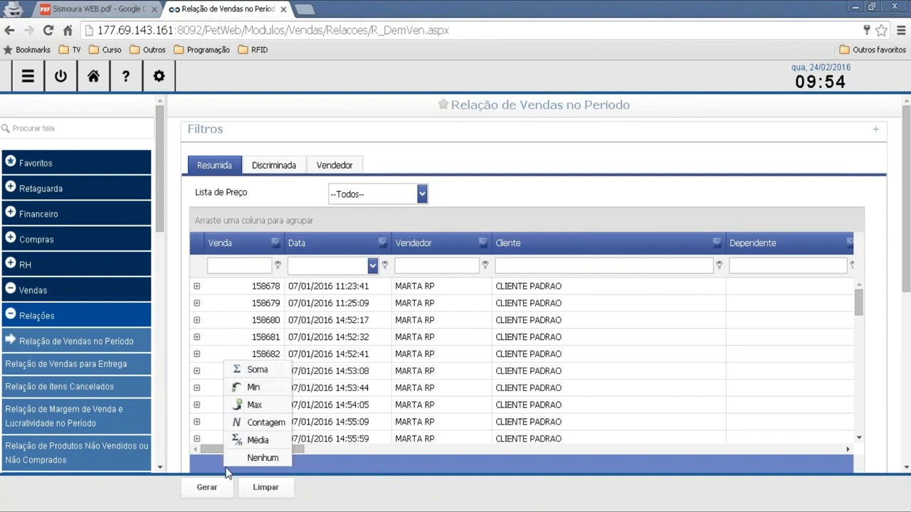
pyautogui.click(263, 424)
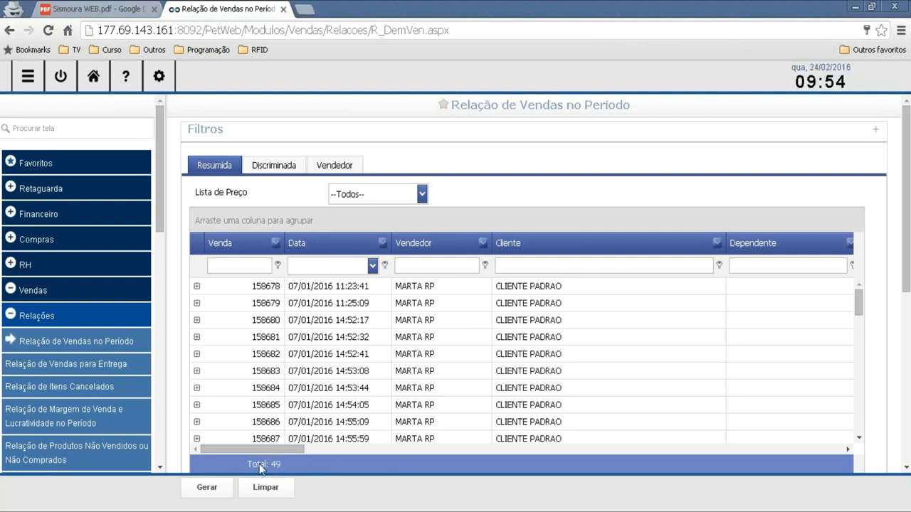
# Add a Soma total to the footer of the Total Venda column
pyautogui.moveTo(275, 450); pyautogui.dragTo(438, 467)
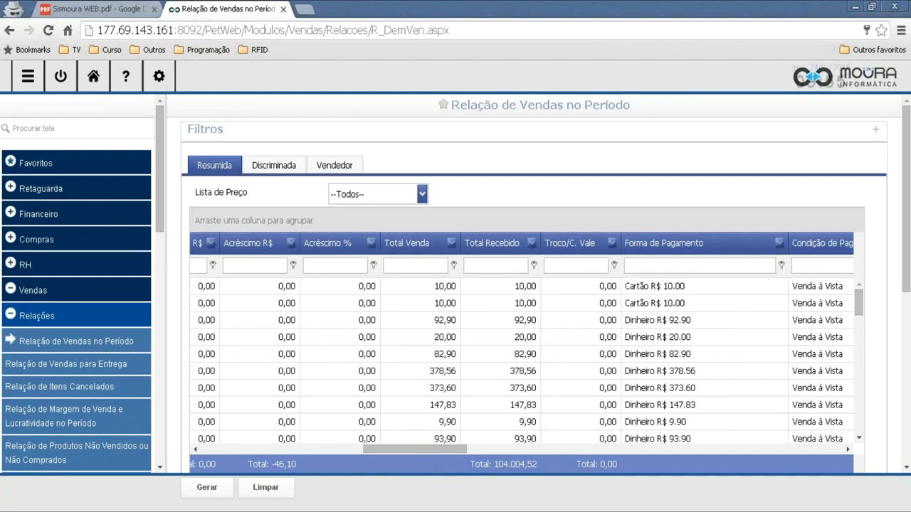
pyautogui.rightClick(434, 471)
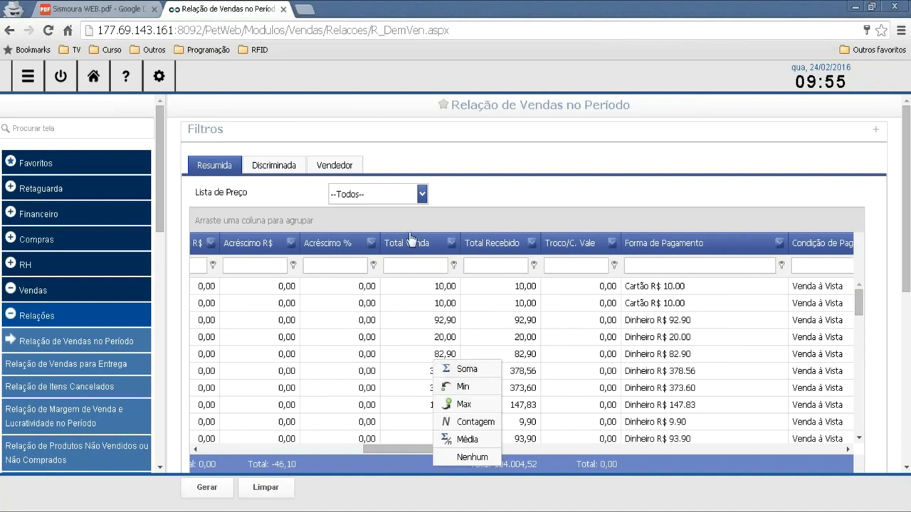
pyautogui.rightClick(423, 466)
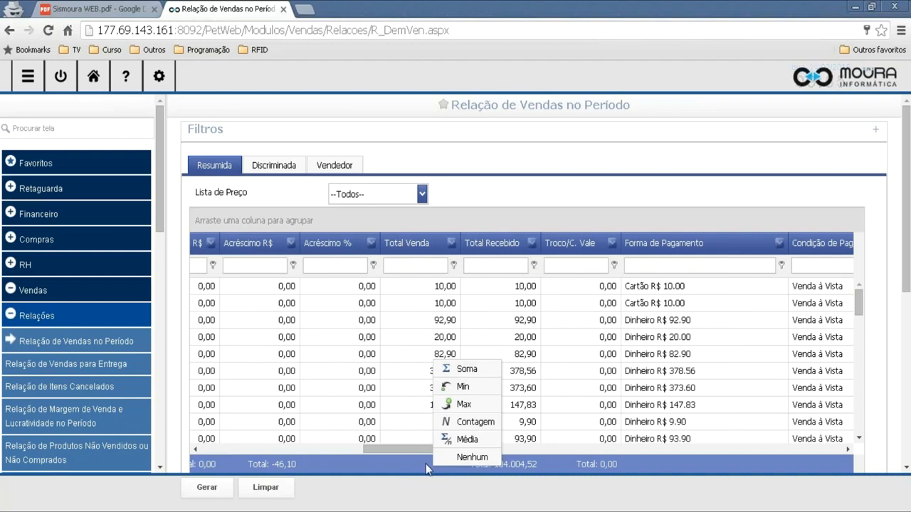
pyautogui.click(453, 372)
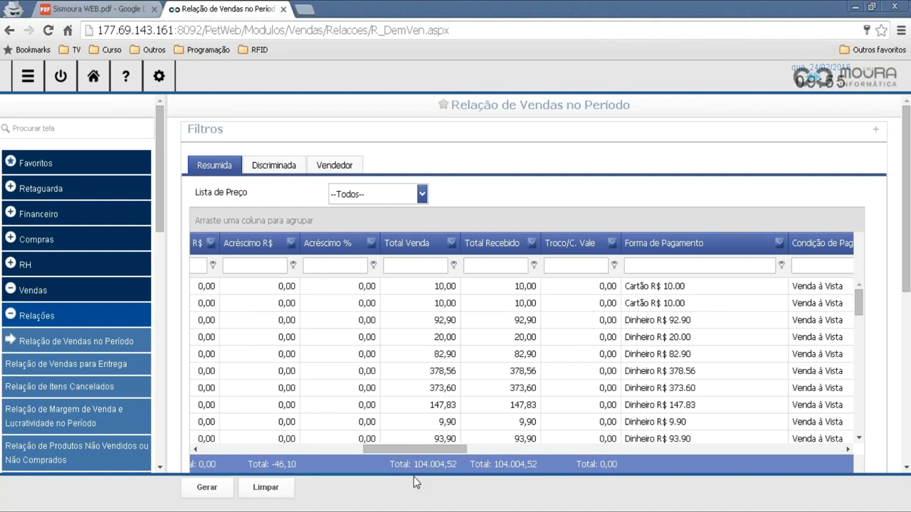
# Narrow the Vendedor, Venda and Cliente columns of the sales grid to fit their contents more closely
pyautogui.moveTo(421, 449); pyautogui.dragTo(761, 461)
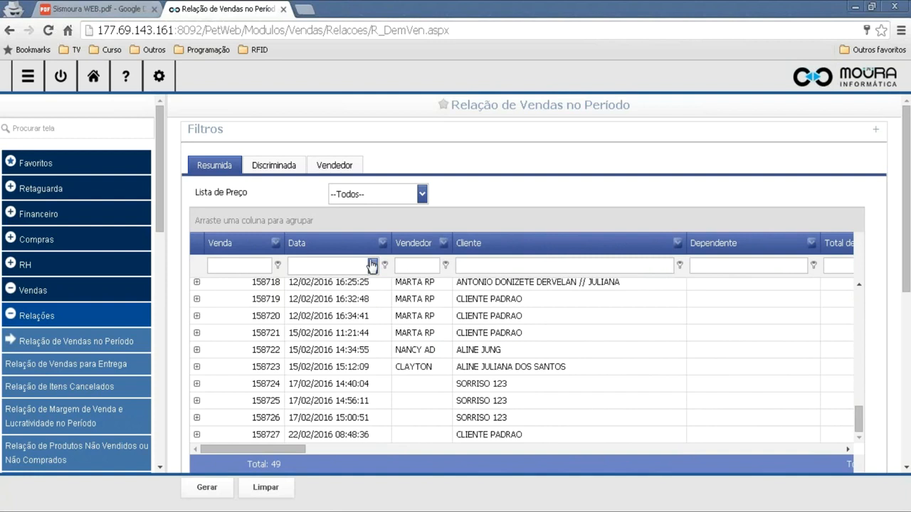
pyautogui.moveTo(284, 242); pyautogui.dragTo(246, 244)
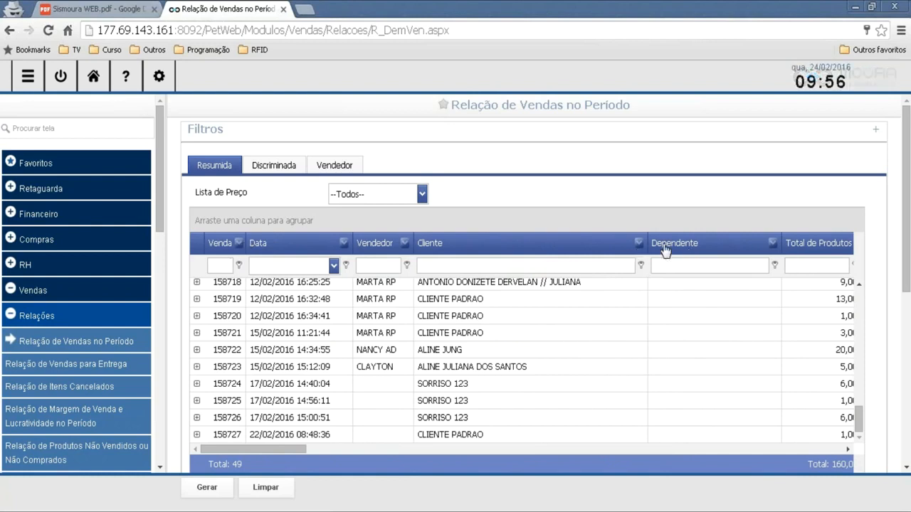
pyautogui.moveTo(642, 243); pyautogui.dragTo(599, 243)
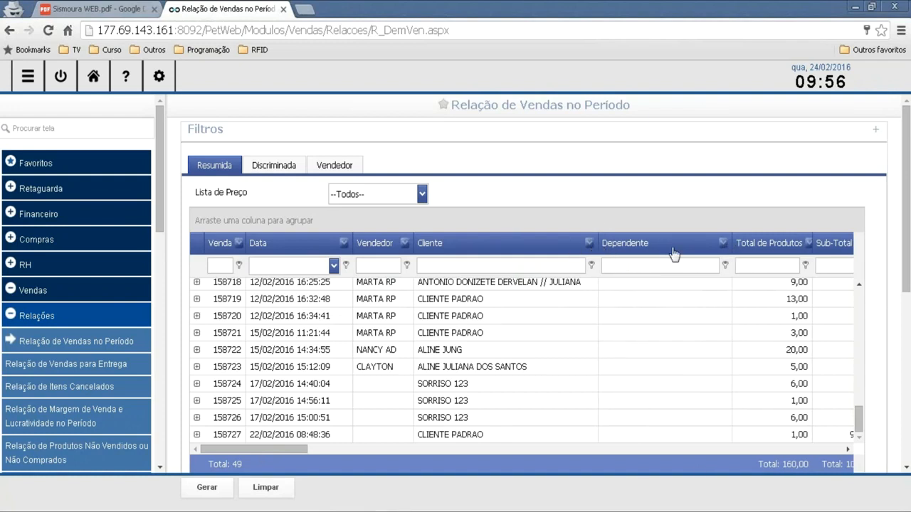
# Save the adjusted layout of the Resumida sales grid
pyautogui.click(410, 453)
pyautogui.moveTo(410, 453); pyautogui.dragTo(197, 451)
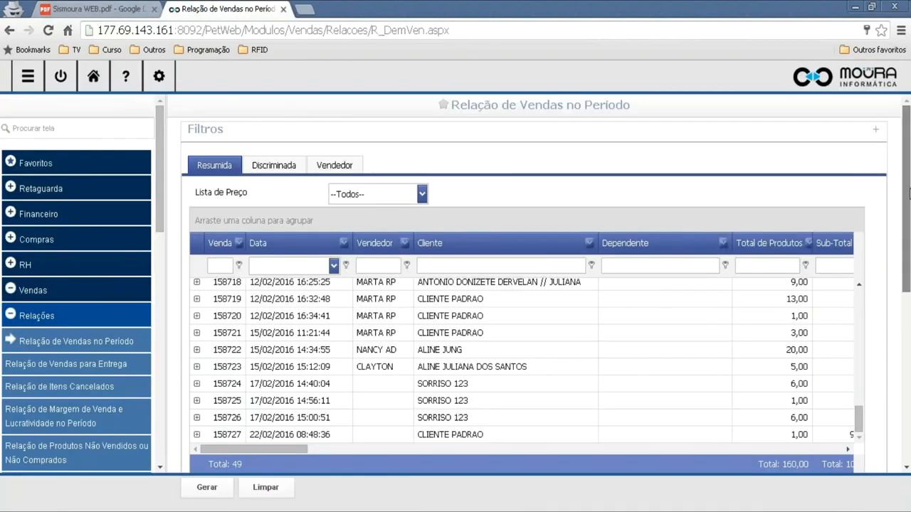
pyautogui.scroll(-1, 909, 203)
pyautogui.scroll(-1, 908, 202)
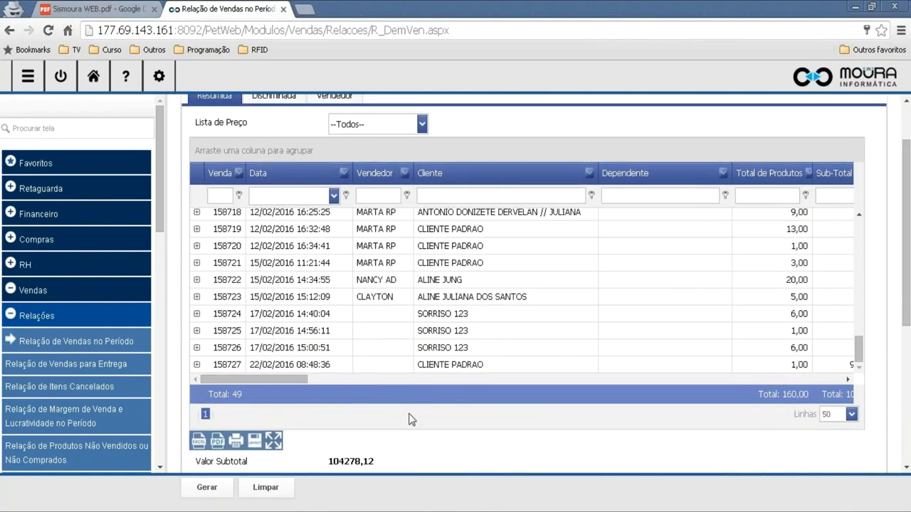
pyautogui.click(254, 441)
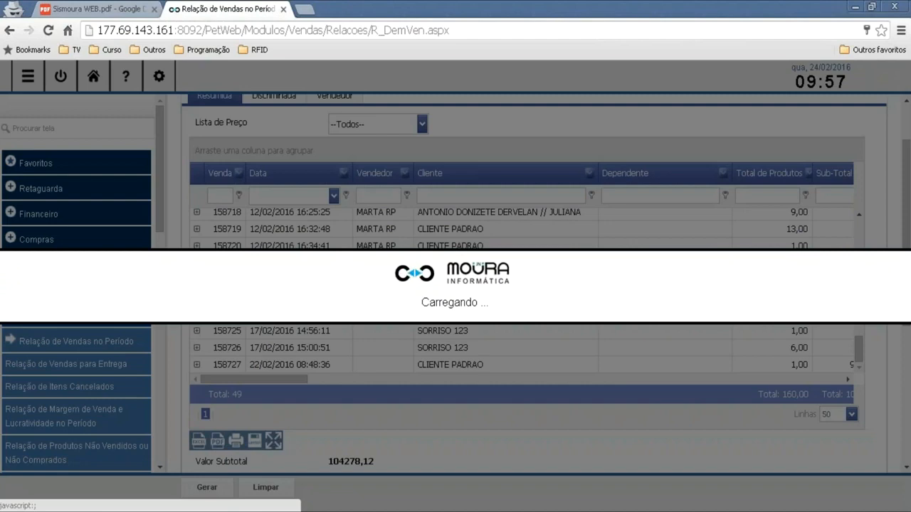
# Export the Resumida sales grid to Excel, open the downloaded workbook and look over its rows
pyautogui.scroll(-1, 355, 294)
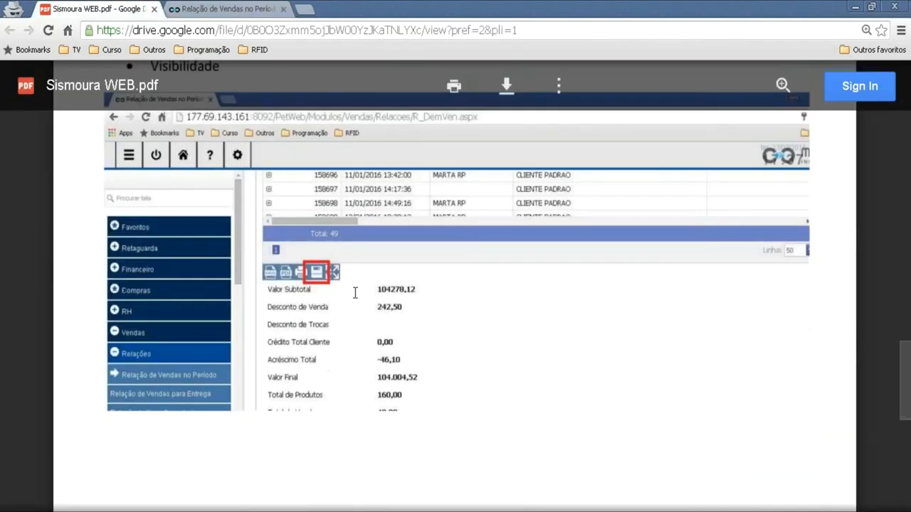
pyautogui.scroll(-5, 355, 293)
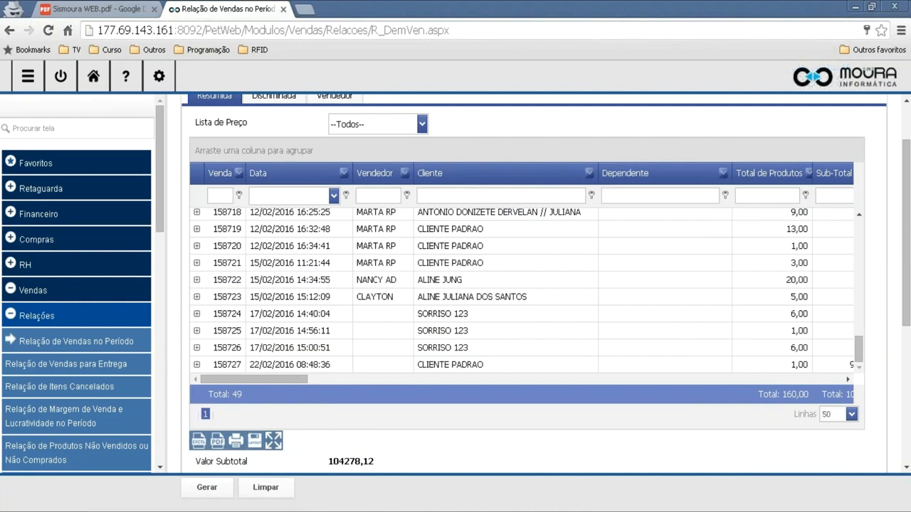
pyautogui.click(198, 442)
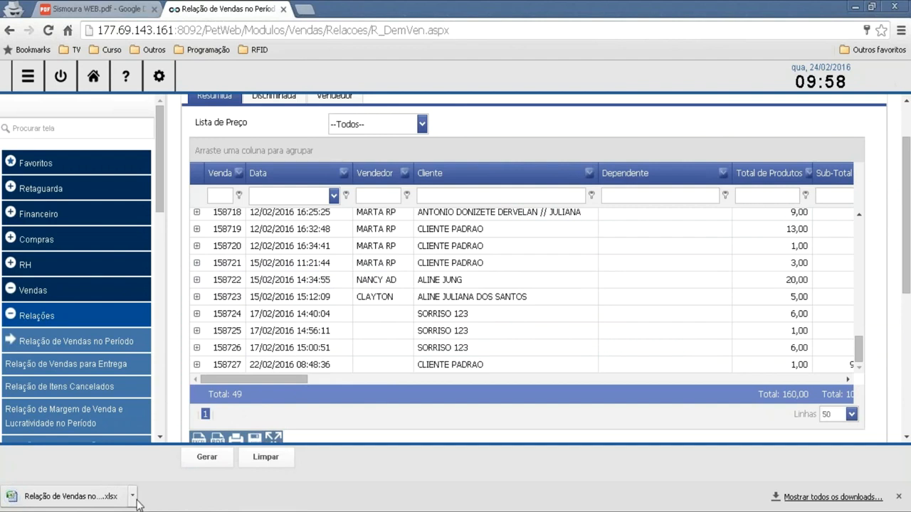
pyautogui.click(86, 496)
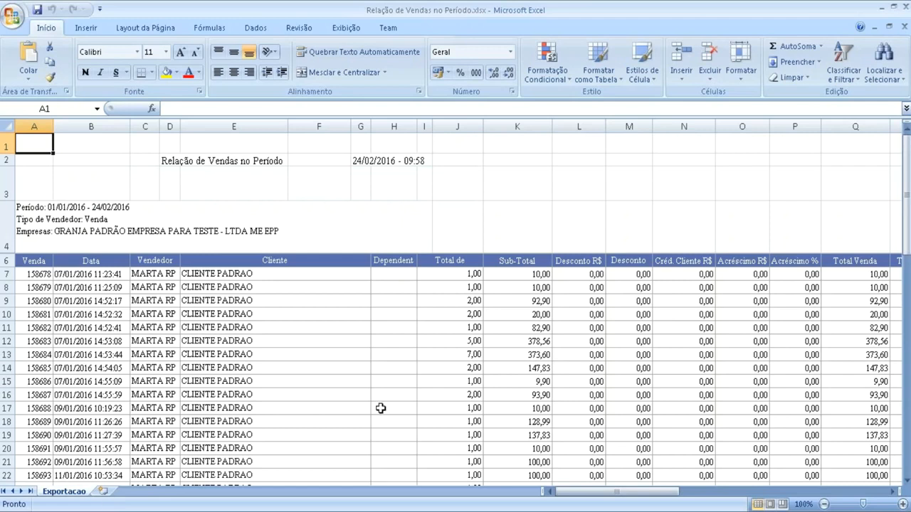
pyautogui.scroll(-5, 381, 408)
pyautogui.scroll(5, 399, 384)
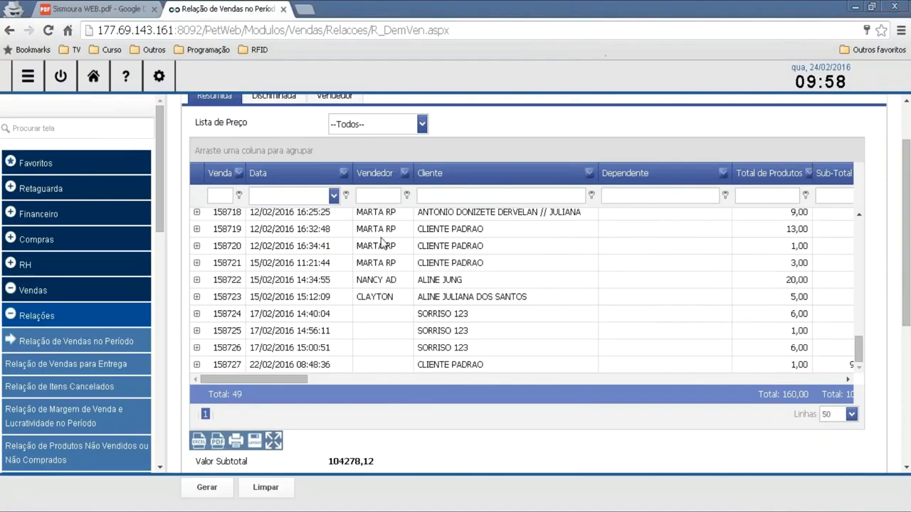
# Export the sales grid to PDF, view the downloaded file and close it
pyautogui.click(219, 445)
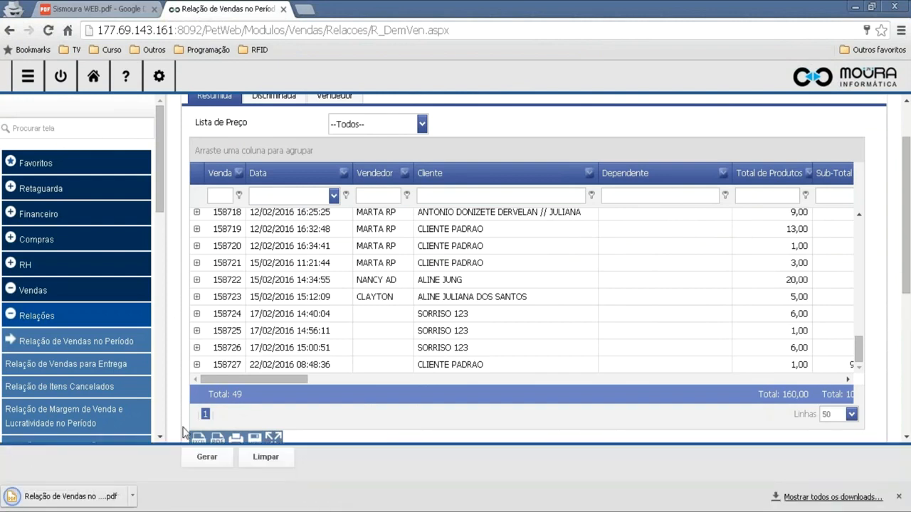
pyautogui.click(89, 496)
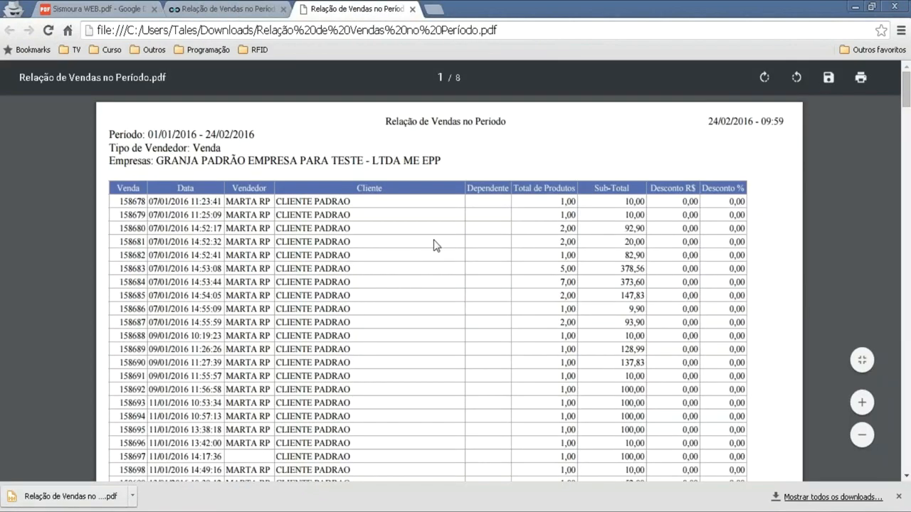
pyautogui.hotkey('ctrl', 'w')
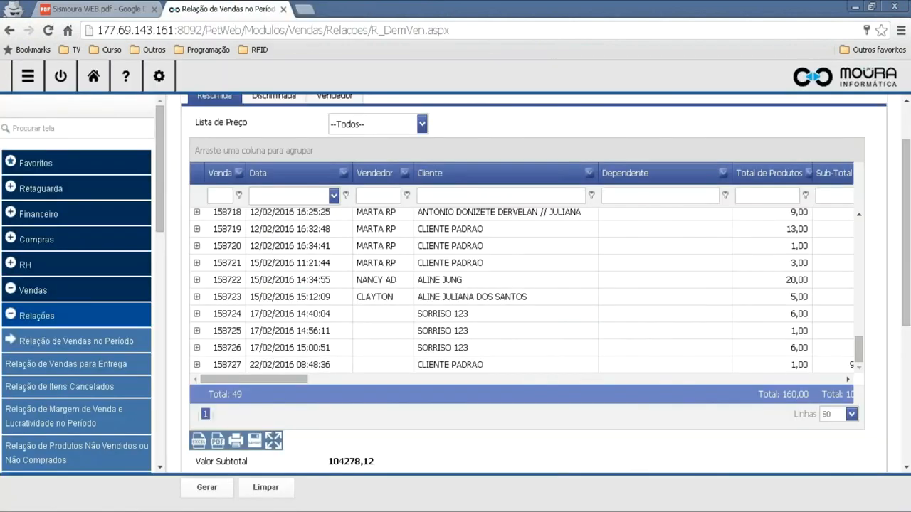
# Open the sales grid in the online print editor and look through the report's rows
pyautogui.click(237, 441)
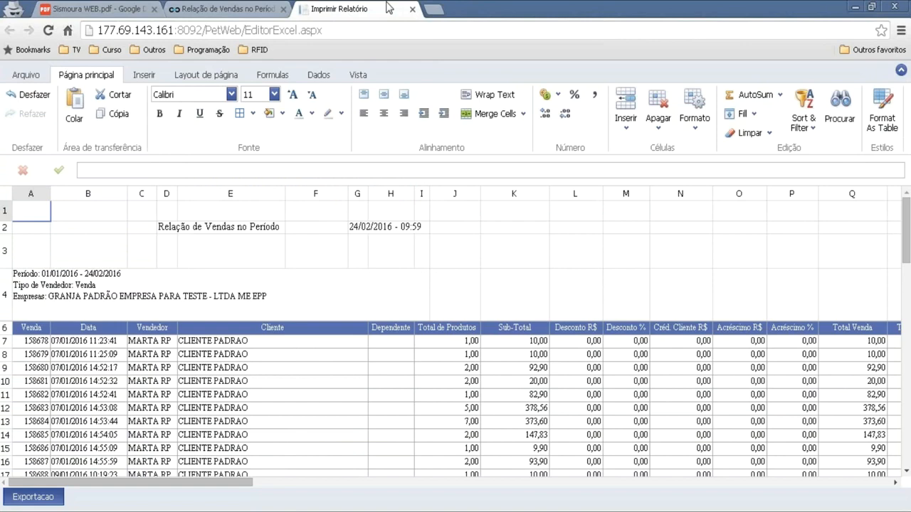
pyautogui.scroll(-3, 322, 338)
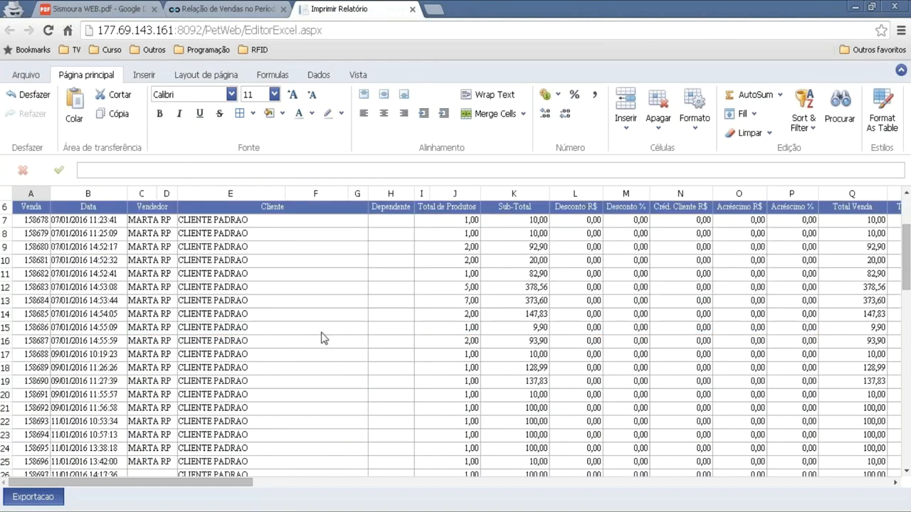
pyautogui.scroll(3, 330, 355)
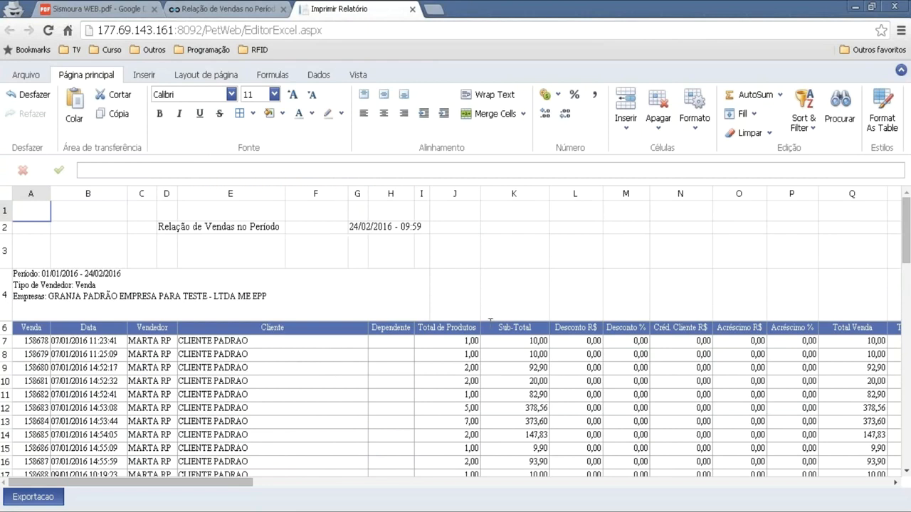
pyautogui.scroll(-10, 411, 354)
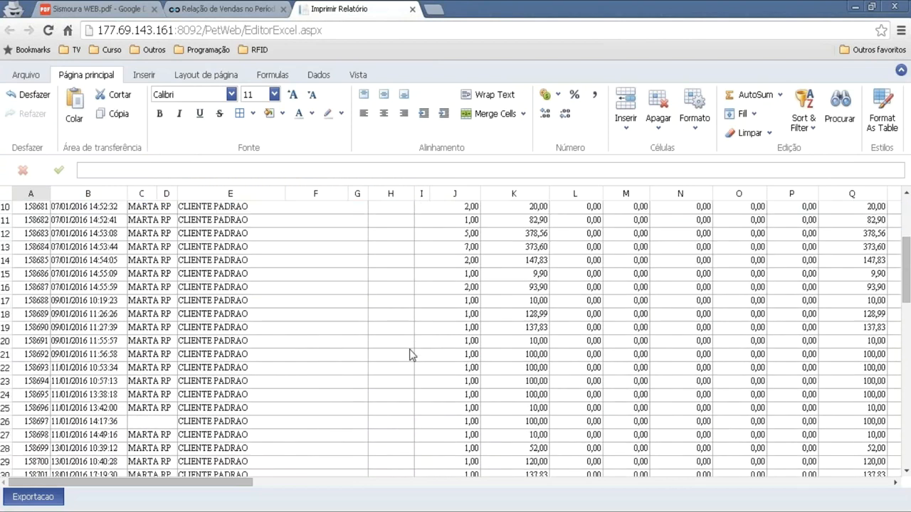
pyautogui.scroll(-3, 411, 354)
pyautogui.scroll(10, 406, 356)
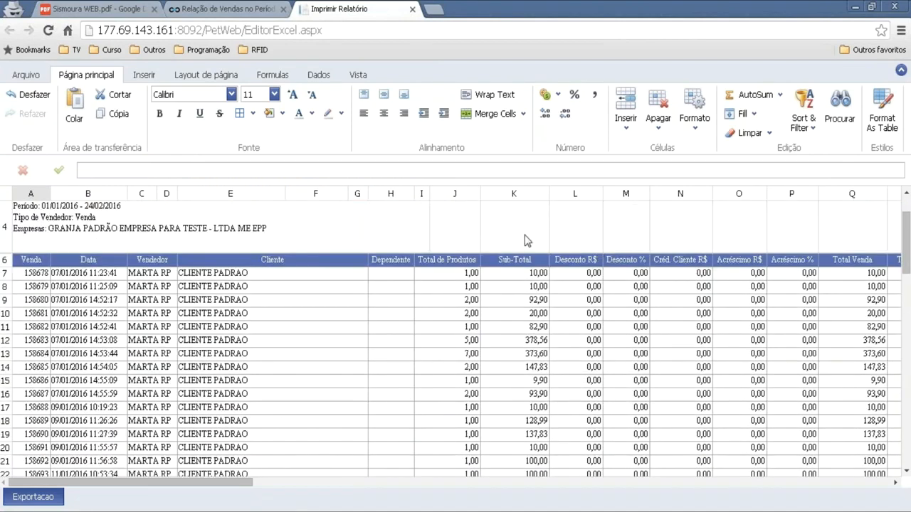
pyautogui.scroll(-10, 469, 341)
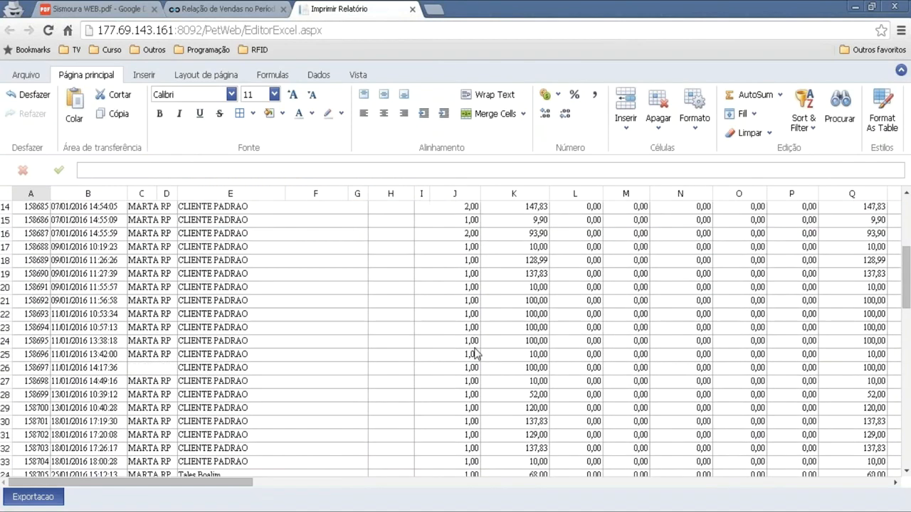
pyautogui.scroll(11, 473, 350)
# Hide the Dependente column (H) in the report sheet and start printing it
pyautogui.click(475, 340)
pyautogui.click(393, 195)
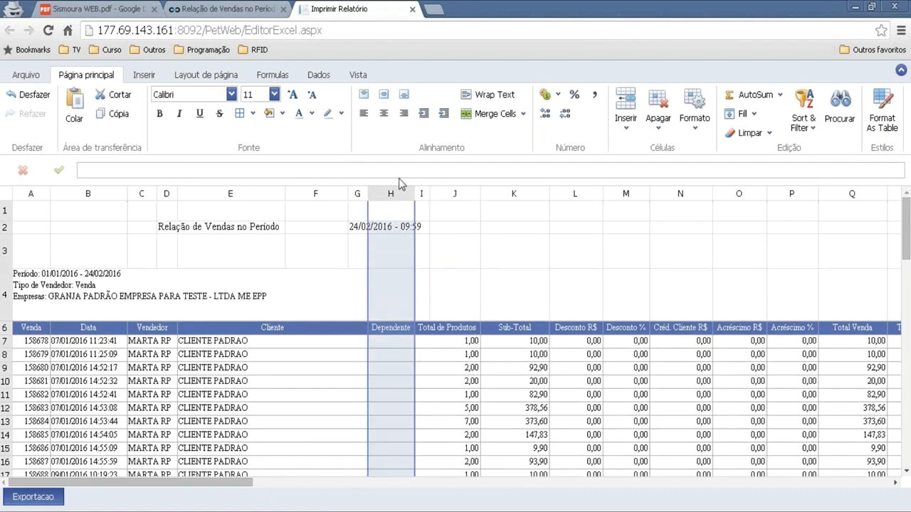
pyautogui.rightClick(403, 194)
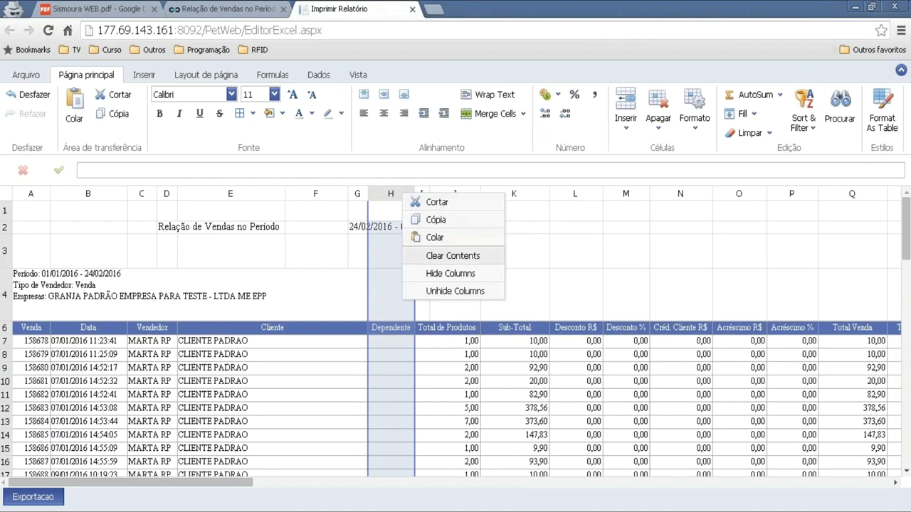
pyautogui.click(442, 275)
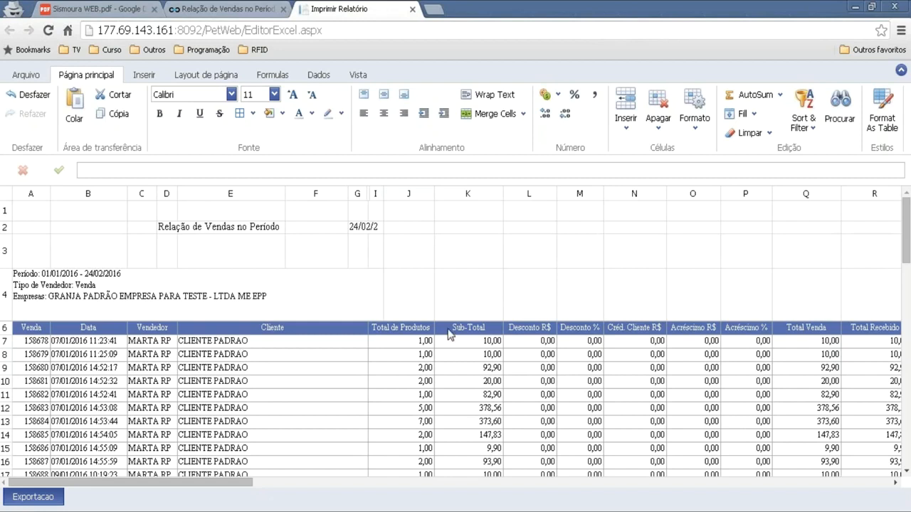
pyautogui.click(32, 77)
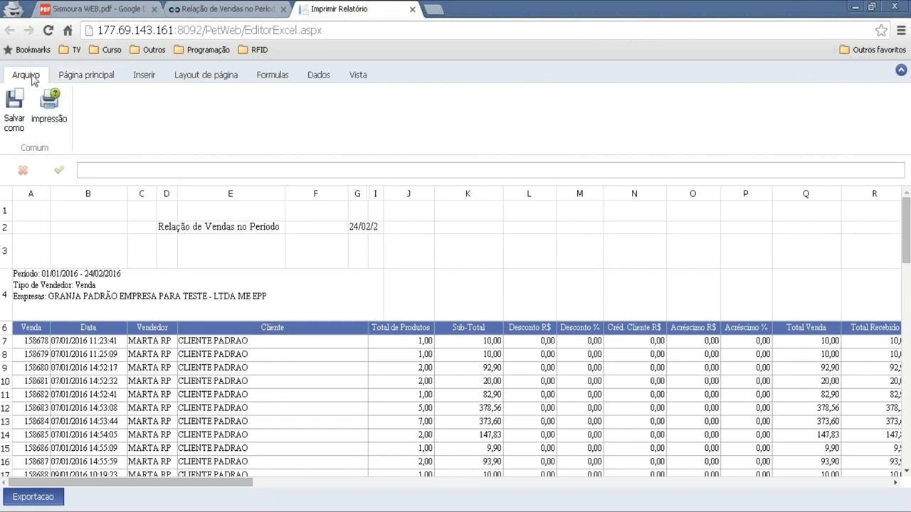
pyautogui.click(58, 123)
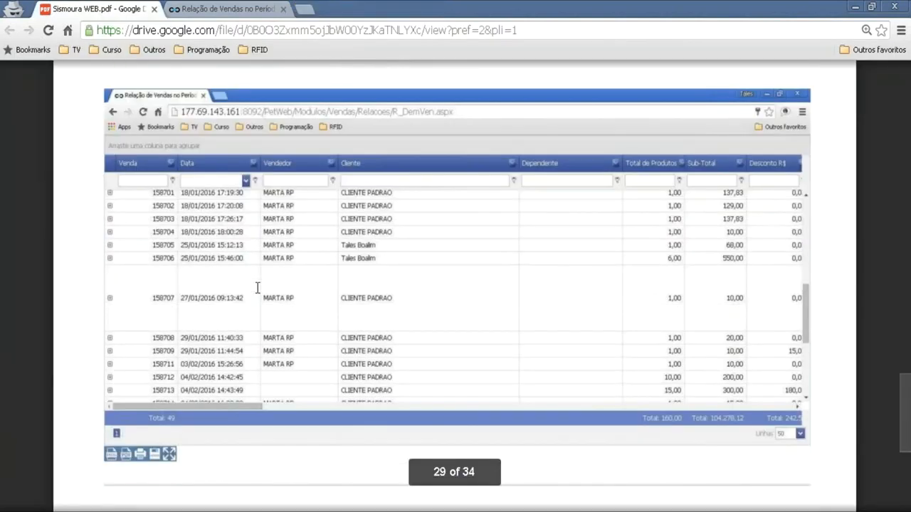
# Return to the sales report, expand its grid to full screen and restore it to normal size
pyautogui.hotkey('ctrl', 'Tab')
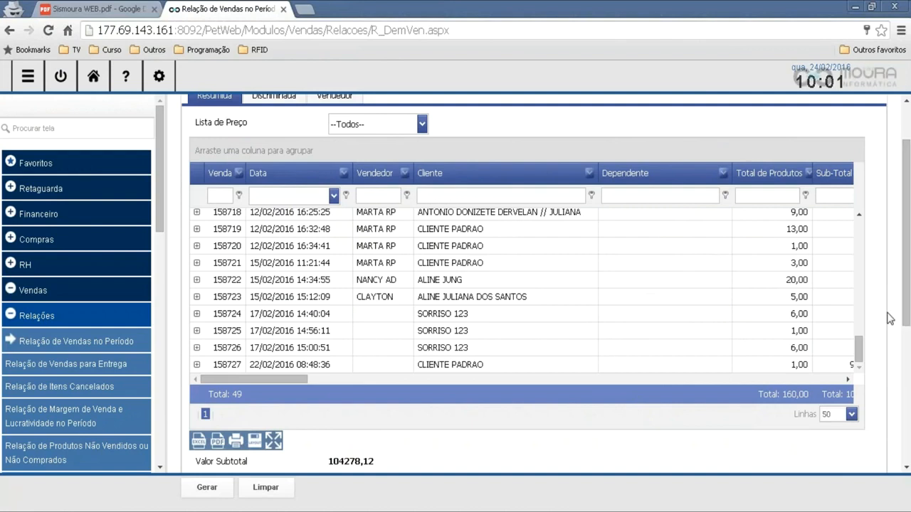
pyautogui.click(274, 441)
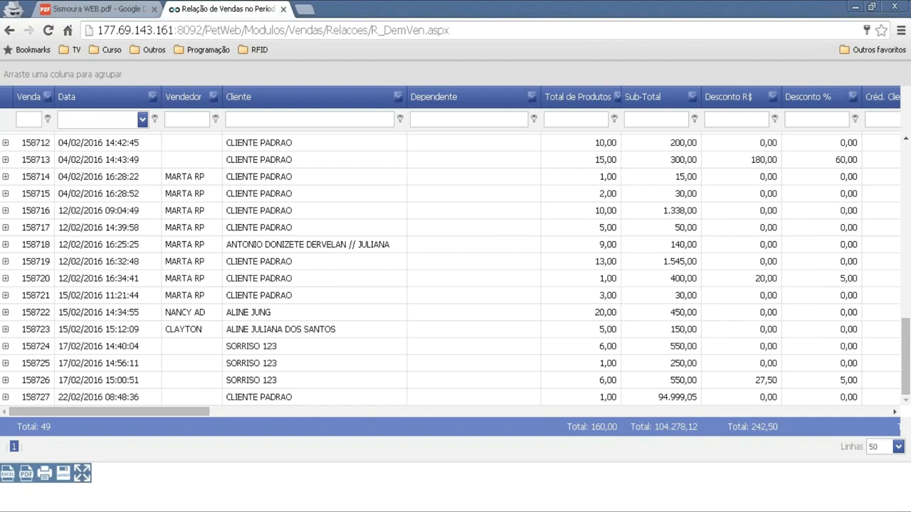
pyautogui.click(82, 473)
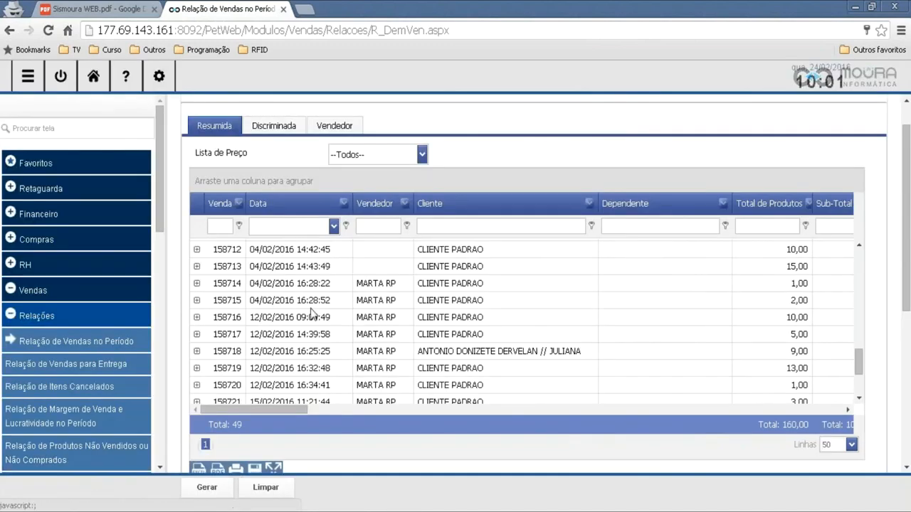
# Consult the training guide's page on showing sale details in the grid and return to the sales report
pyautogui.click(96, 8)
pyautogui.scroll(-5, 693, 296)
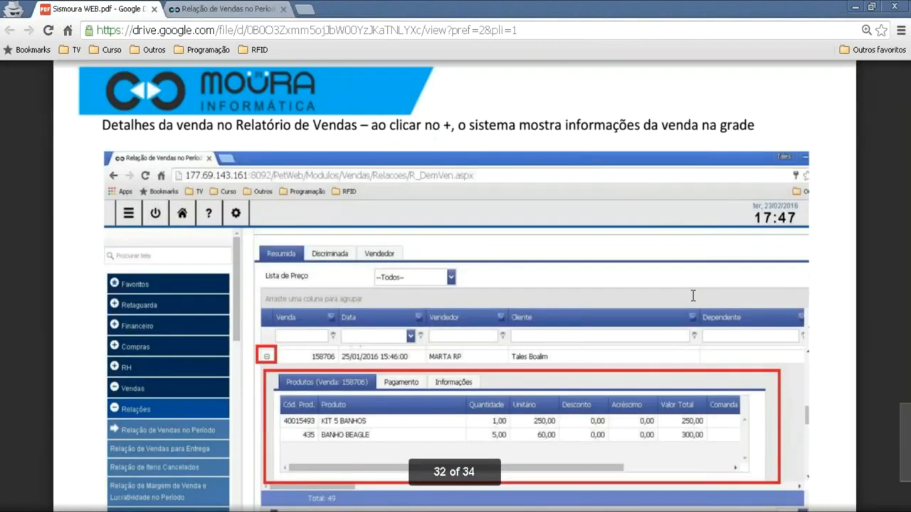
pyautogui.click(245, 7)
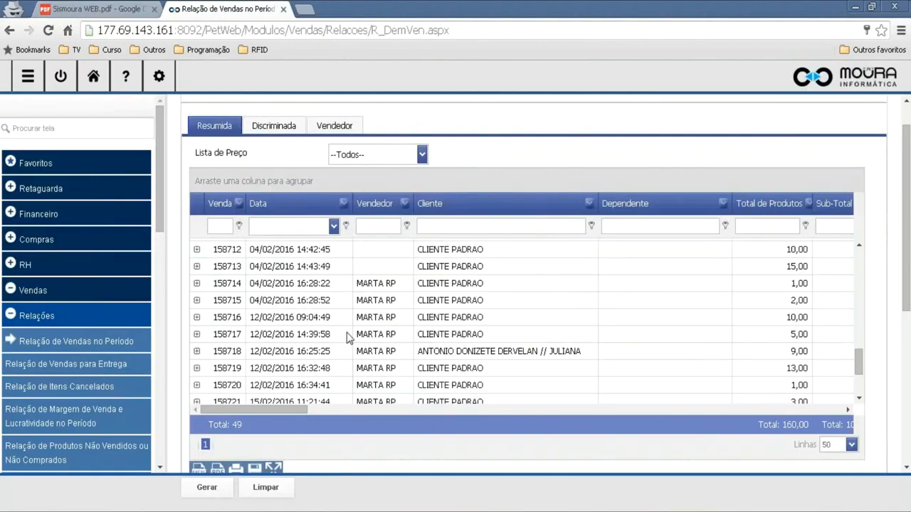
# Collapse the side menu and expand the details of the sale dated 18/01/2016 17:26:17 in the Resumida grid
pyautogui.click(27, 76)
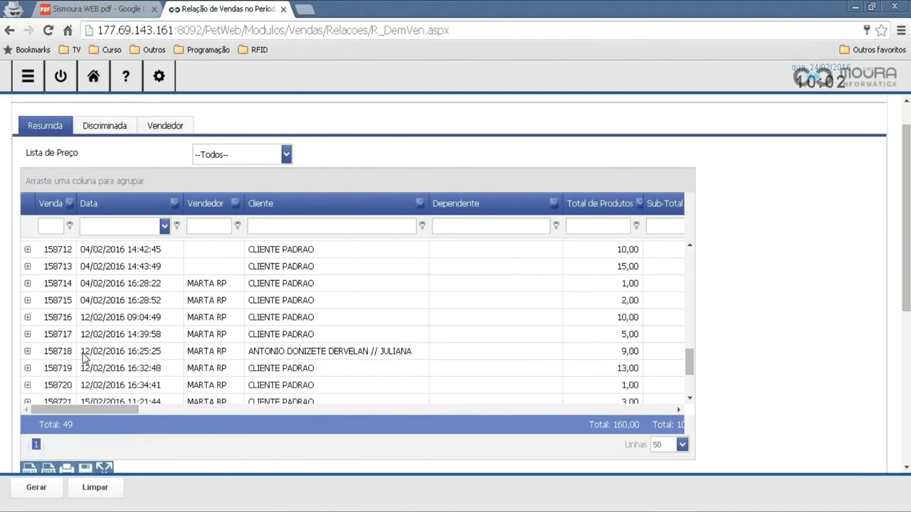
pyautogui.scroll(-3, 84, 359)
pyautogui.scroll(6, 101, 339)
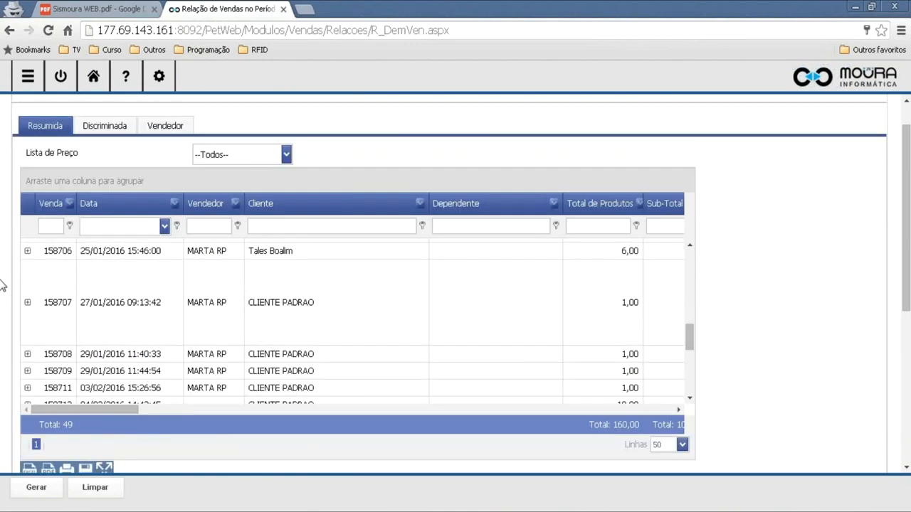
pyautogui.scroll(1, 12, 285)
pyautogui.scroll(2, 71, 356)
pyautogui.click(28, 305)
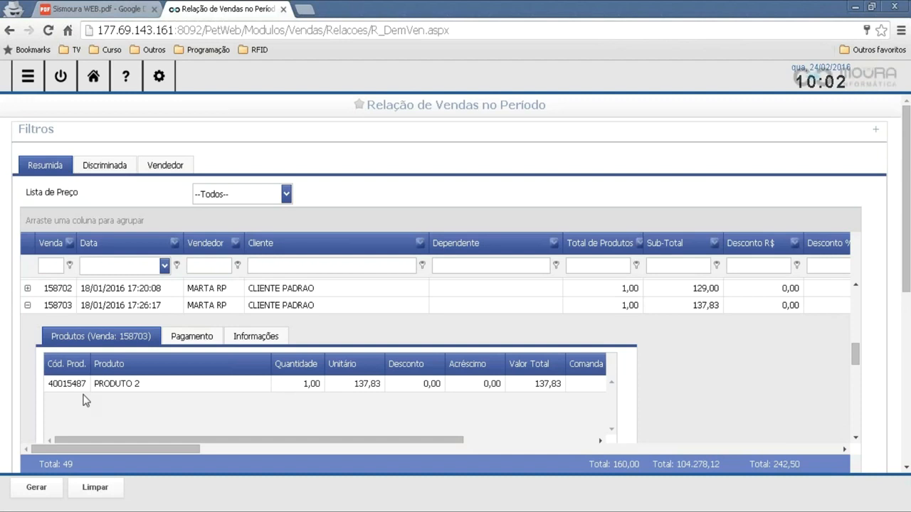
# View the Pagamento and Informações details of the expanded sale
pyautogui.click(182, 342)
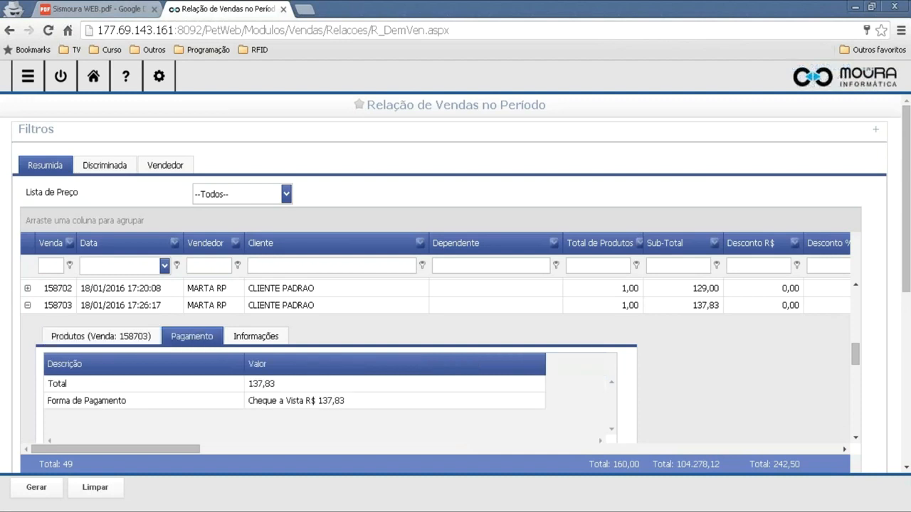
pyautogui.click(245, 341)
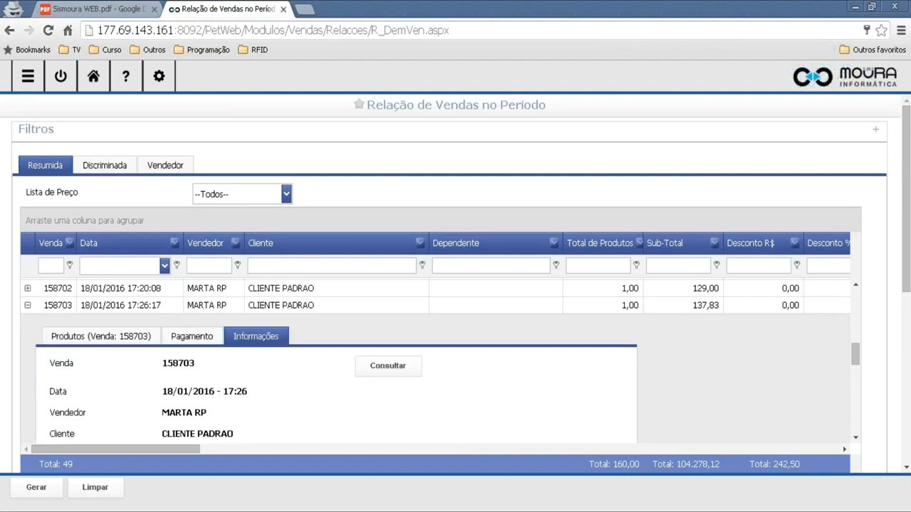
pyautogui.scroll(-1, 287, 398)
pyautogui.scroll(1, 288, 397)
# Open the expanded sale in Consultar Venda, review its record and close it
pyautogui.click(400, 371)
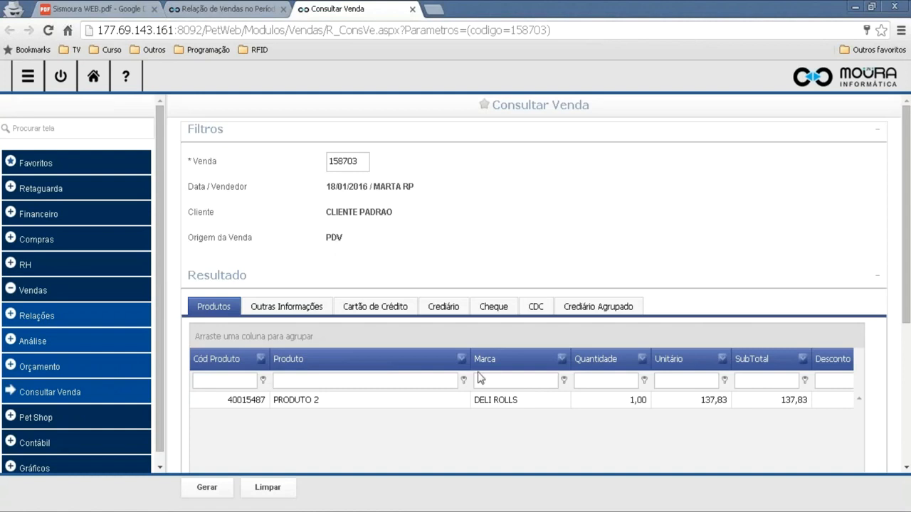
pyautogui.scroll(-1, 890, 247)
pyautogui.scroll(1, 889, 247)
pyautogui.hotkey('ctrl', 'w')
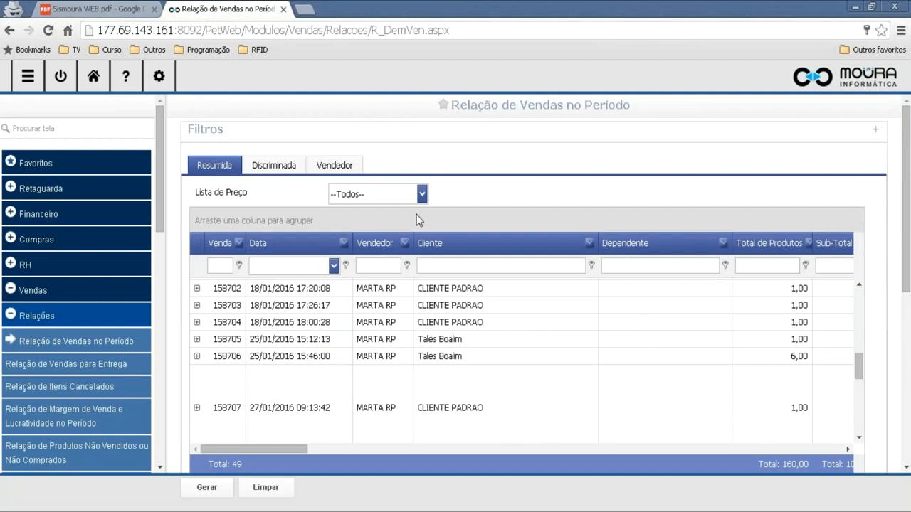
# Read the Servidor and Terminais requirements in the training guide's Instalação do Sismoura WEB section
pyautogui.hotkey('ctrl', 'shift', 'Tab')
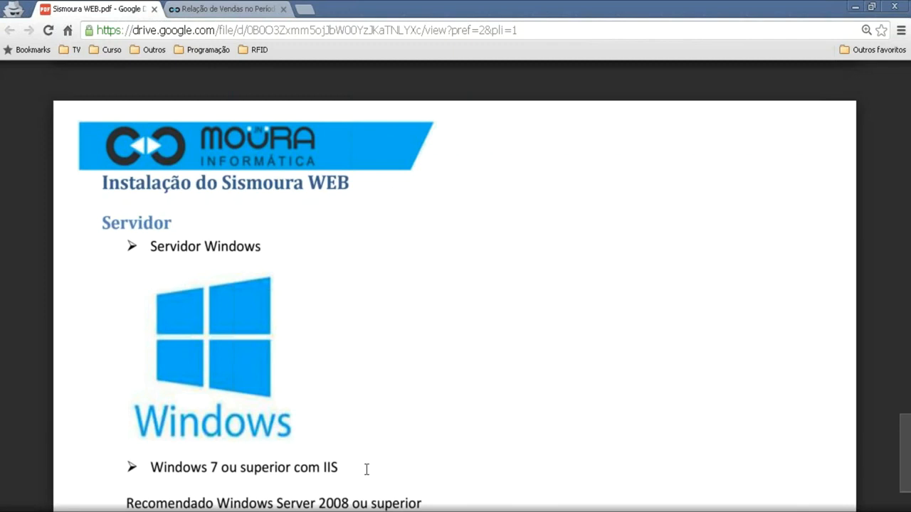
pyautogui.scroll(-1, 366, 470)
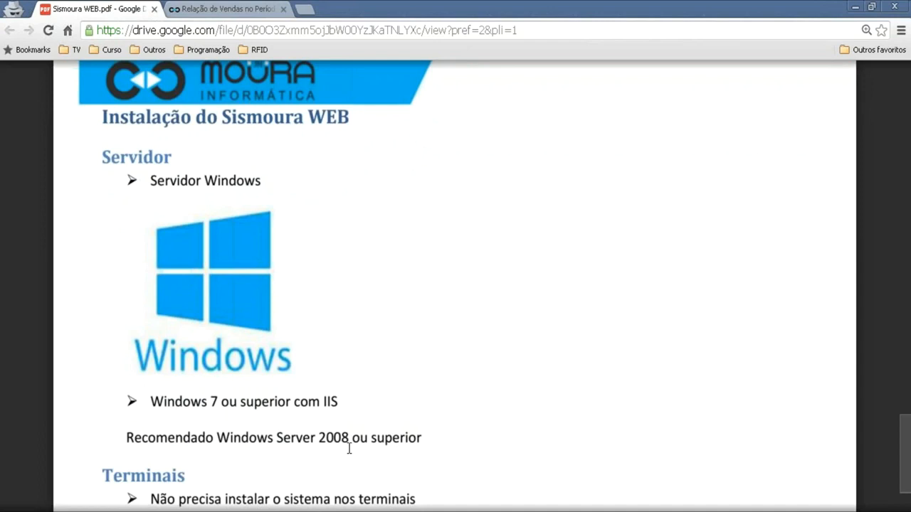
pyautogui.scroll(-1, 402, 394)
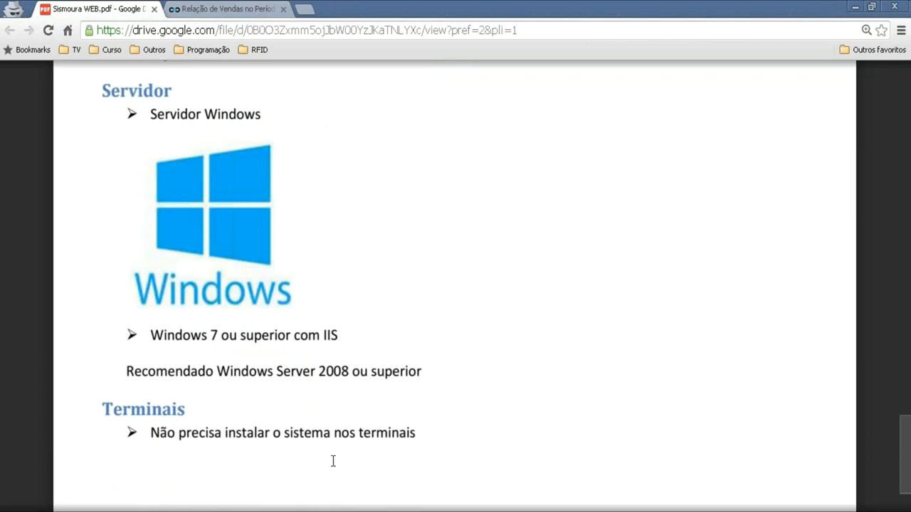
pyautogui.scroll(2, 332, 461)
pyautogui.scroll(-2, 332, 461)
# Read the guide's Passos para instalar o Sismoura WEB, highlighting the manual's path and Microsoft Framework 4, down to the Servidor de páginas comparison
pyautogui.scroll(-5, 440, 404)
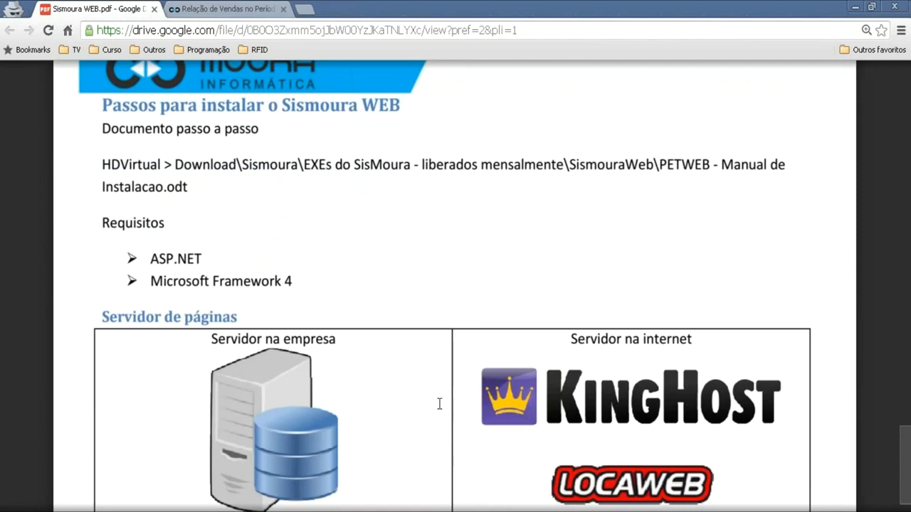
pyautogui.scroll(1, 439, 403)
pyautogui.moveTo(193, 252); pyautogui.dragTo(175, 226)
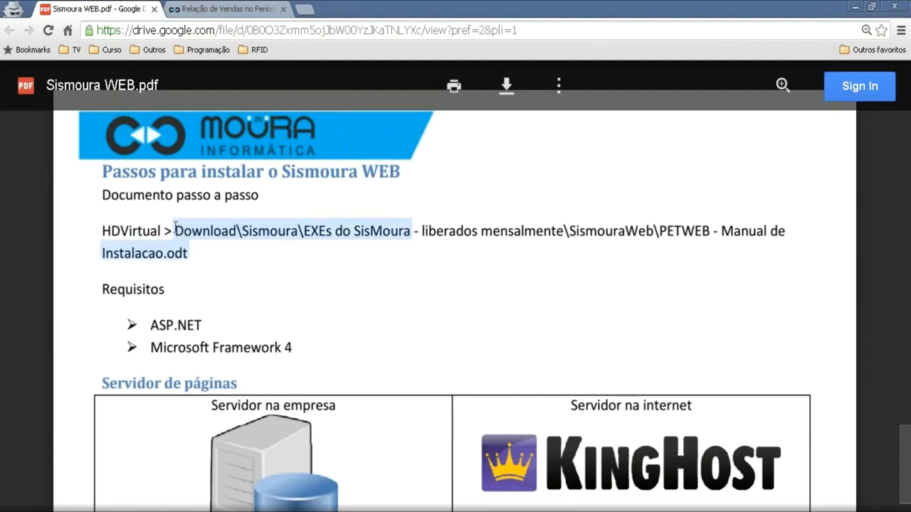
pyautogui.scroll(-2, 176, 227)
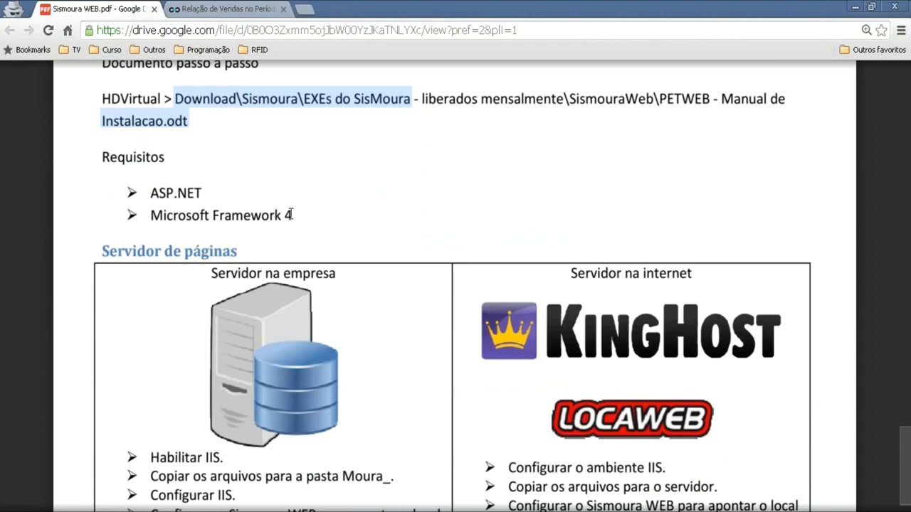
pyautogui.moveTo(292, 216); pyautogui.dragTo(148, 217)
pyautogui.scroll(-2, 171, 256)
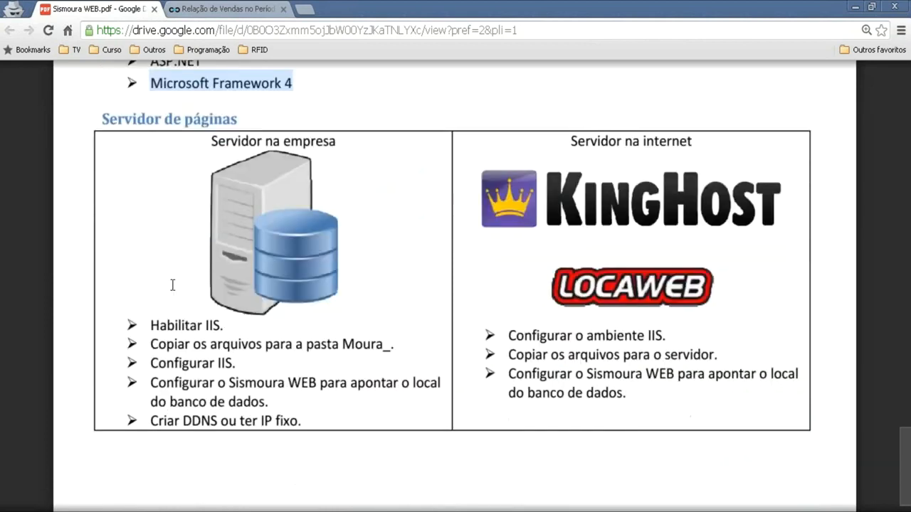